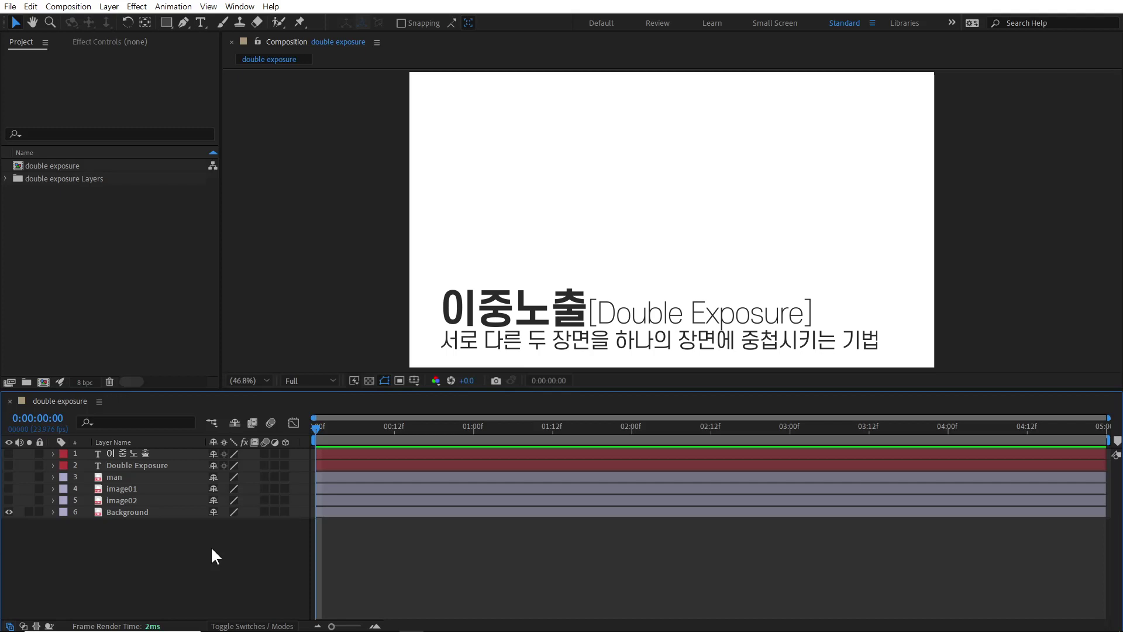
Turn on visibility for image02, image01, man and both title text layers
left_click(110, 501)
left_click(9, 500)
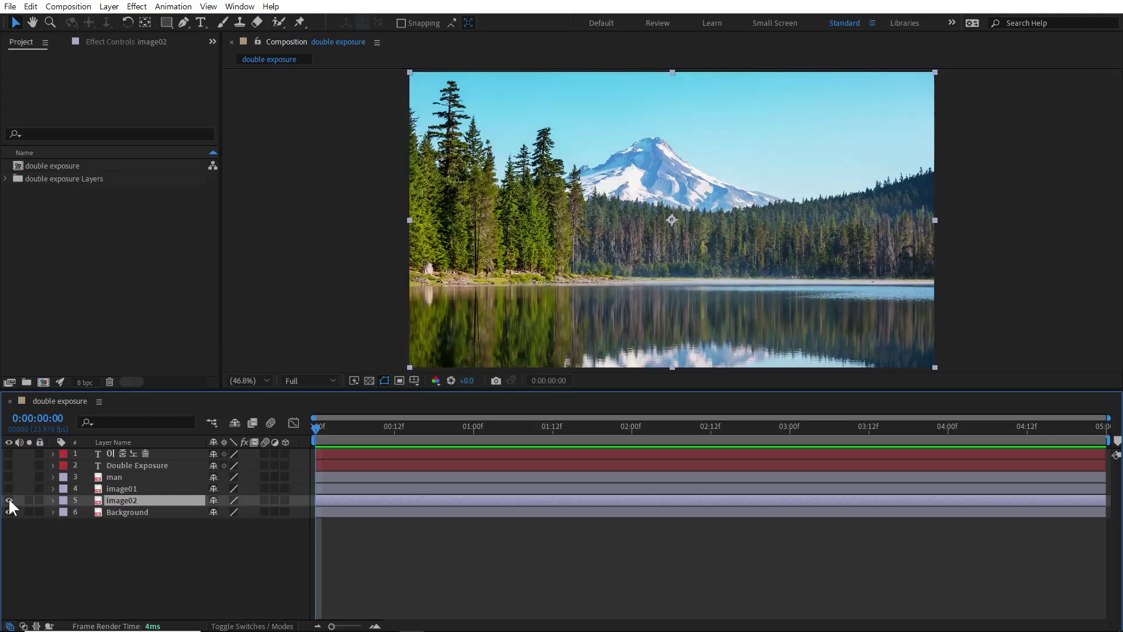
left_click(94, 489)
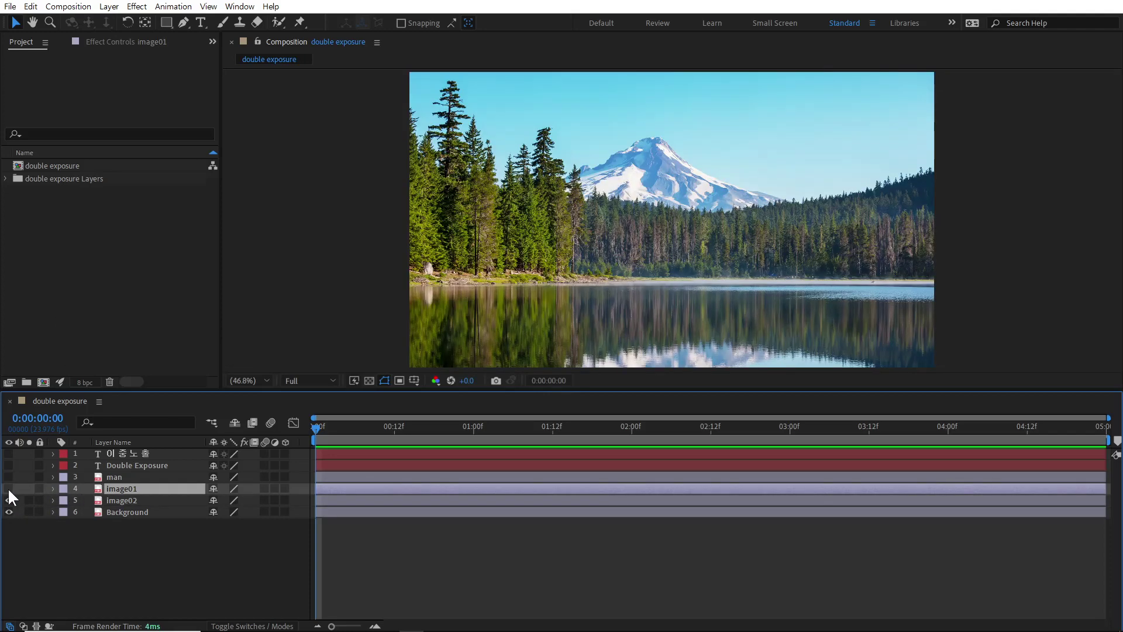
left_click(9, 489)
left_click(8, 477)
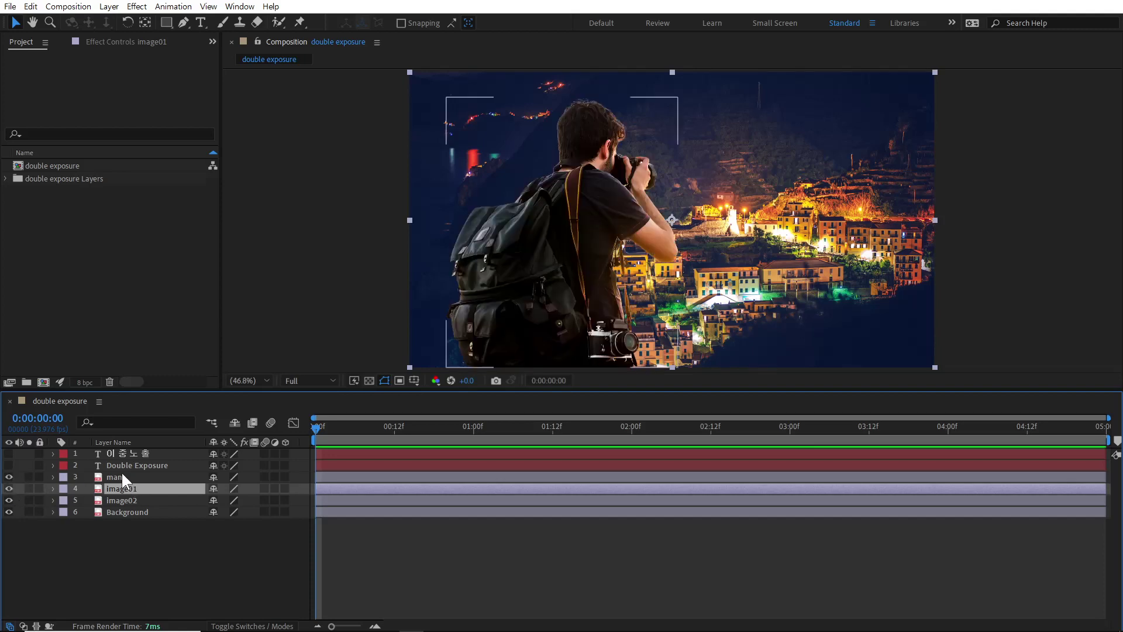
left_click(116, 477)
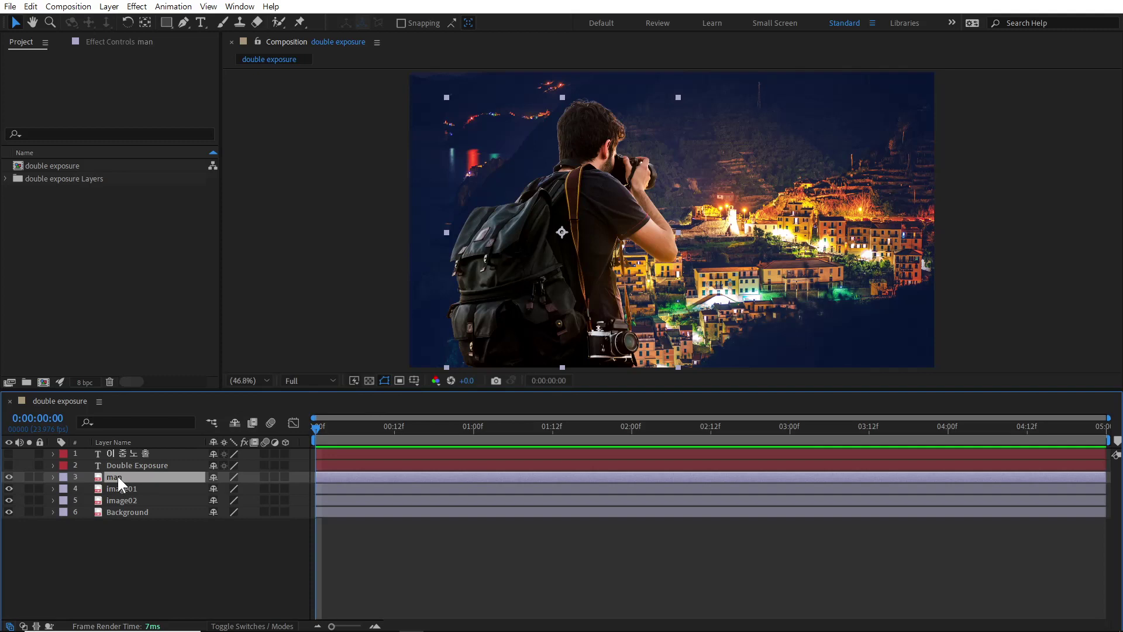
left_click(8, 465)
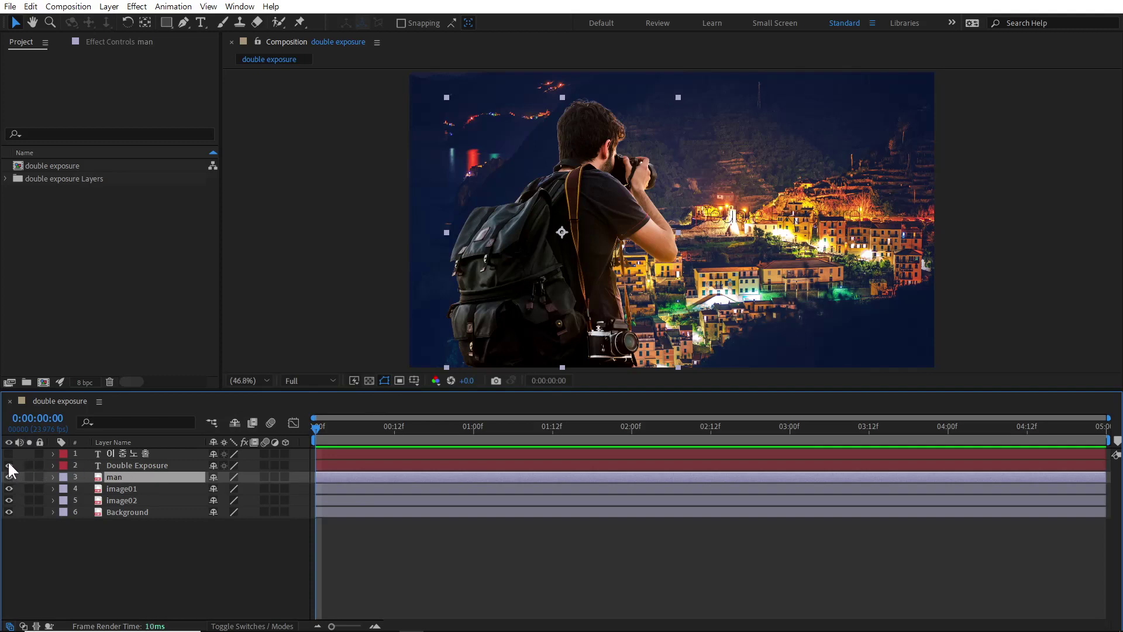
left_click(9, 453)
left_click(120, 463)
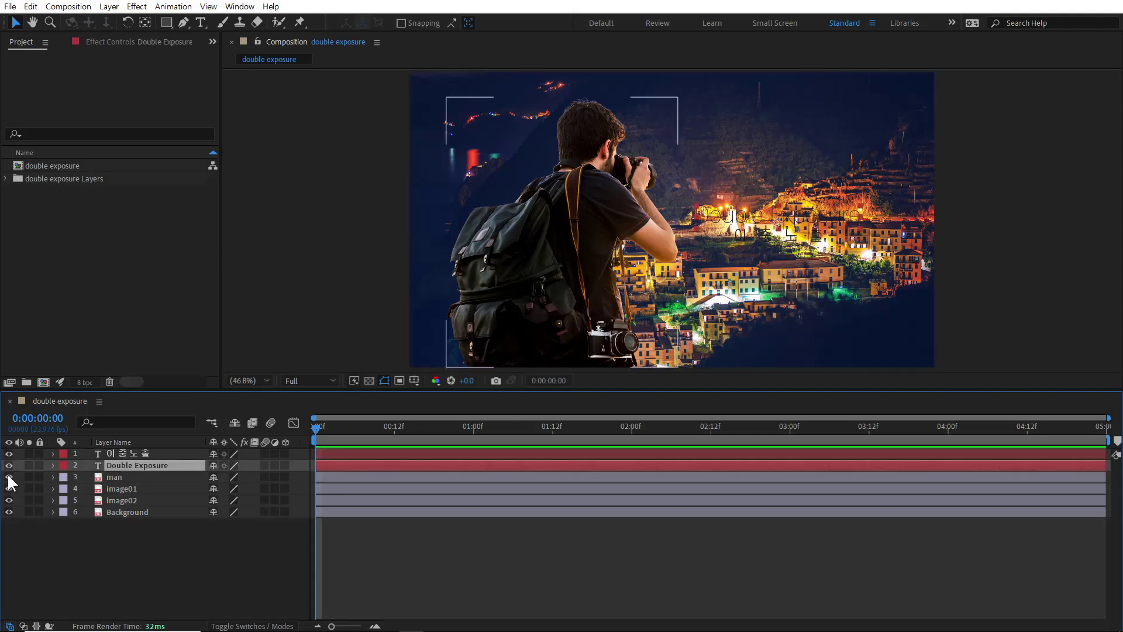
Hide the man and both landscape photos, then show them again and select the man layer
left_click_drag(9, 477, 8, 500)
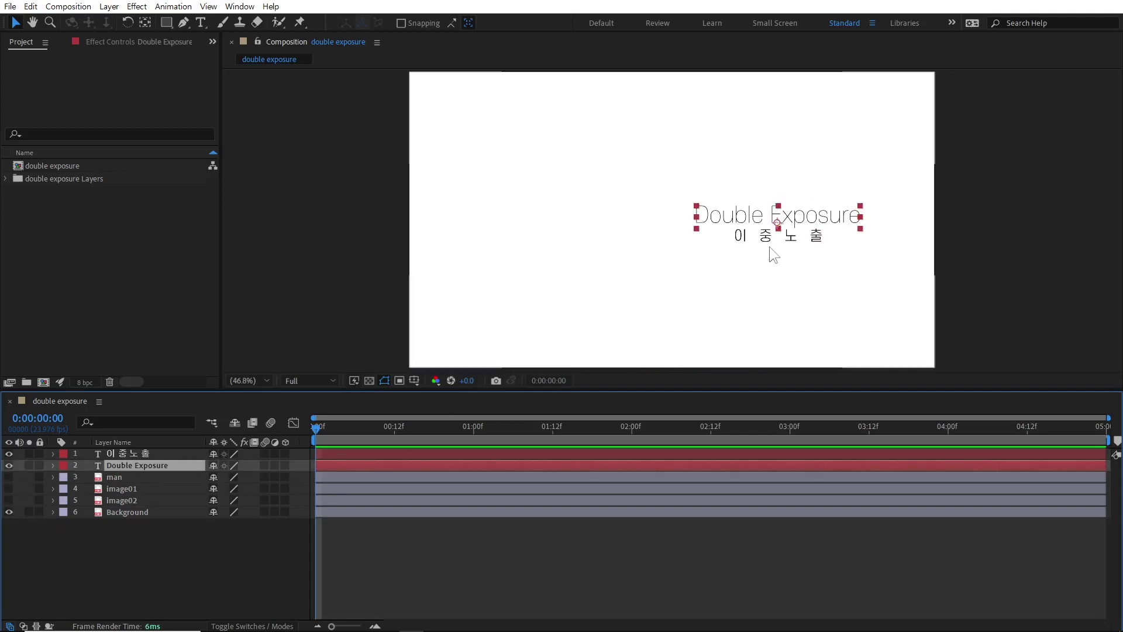
left_click(9, 477)
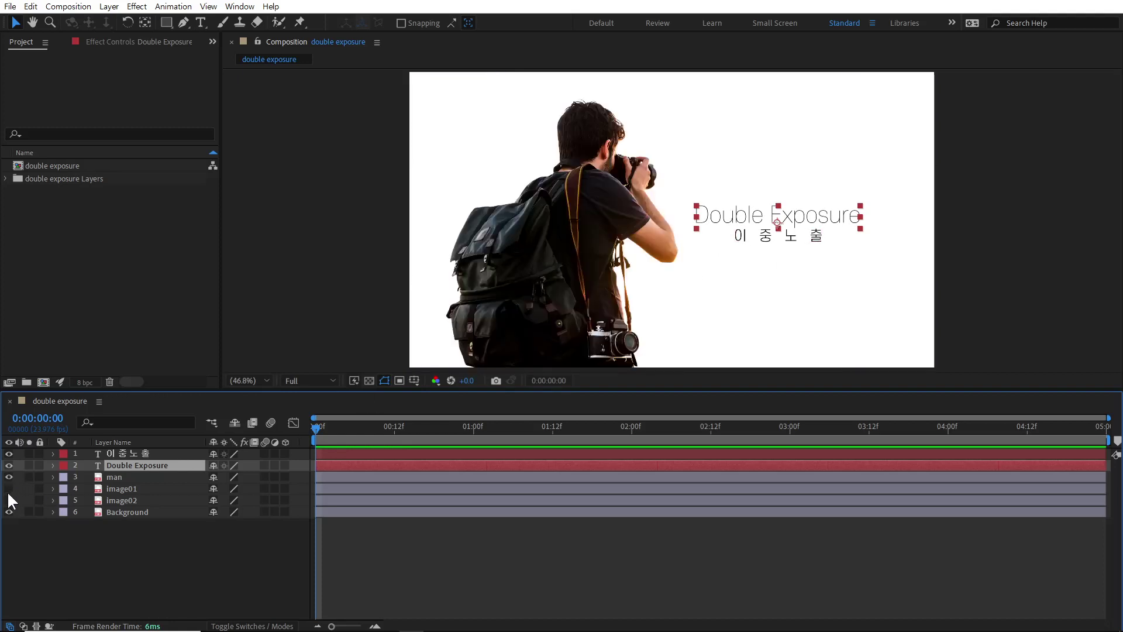
left_click_drag(9, 497, 8, 488)
left_click(100, 562)
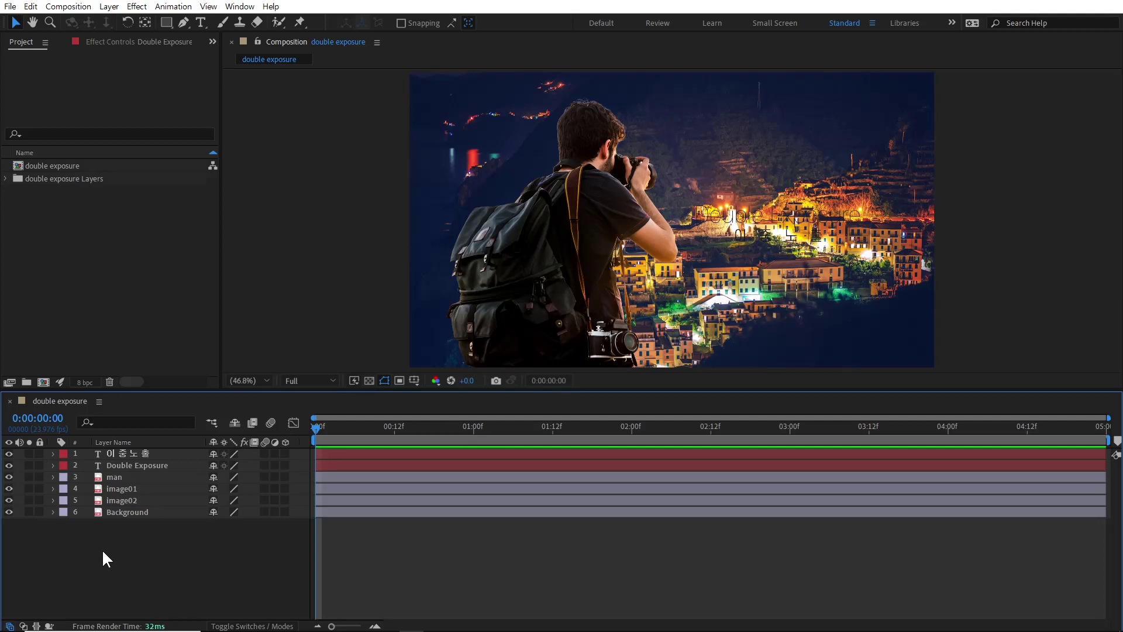
left_click(111, 476)
Pre-compose the selected man and image01 layers into a new composition named 'image-comp 1'
left_click(123, 488, "ctrl")
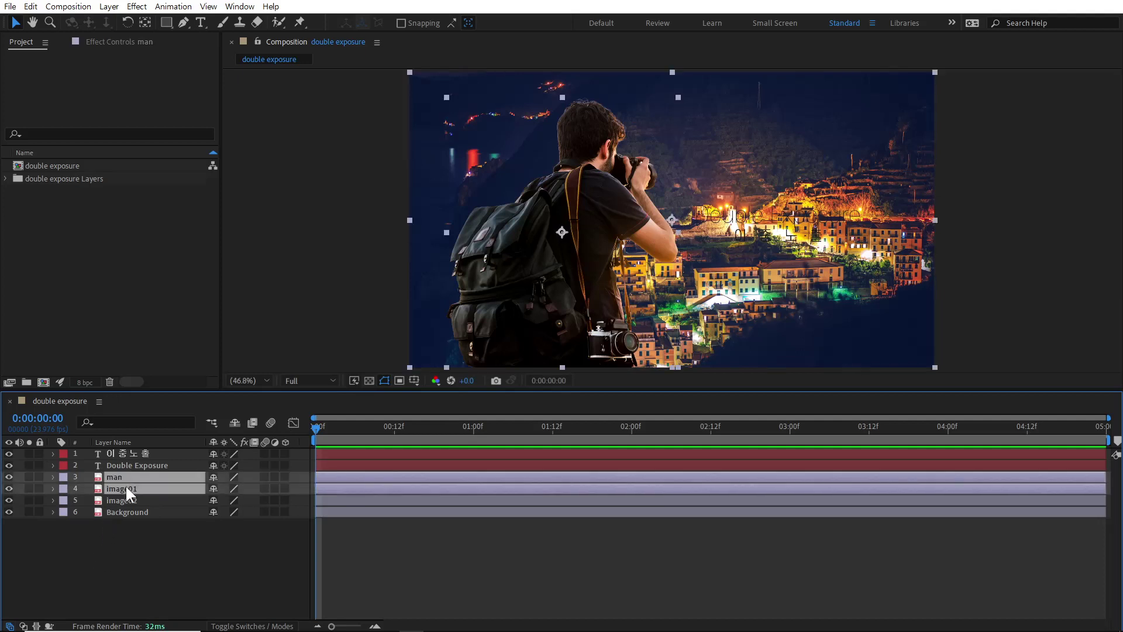
mouse_move(9, 488)
left_mouse_down()
mouse_move(9, 472)
mouse_move(9, 488)
left_mouse_up()
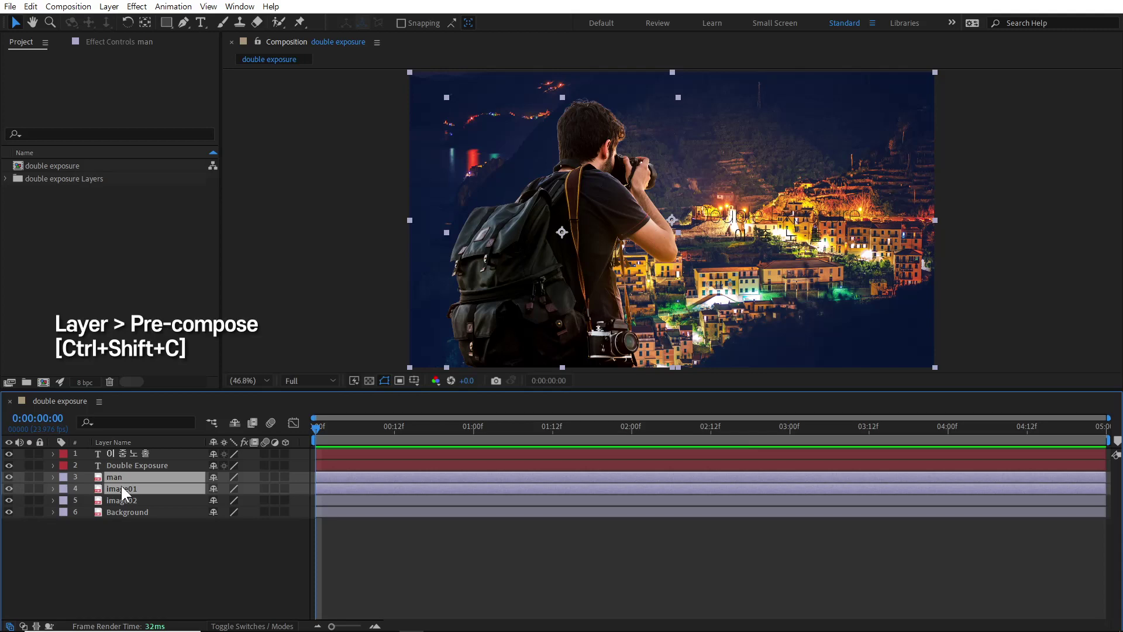
key("ctrl+shift+c")
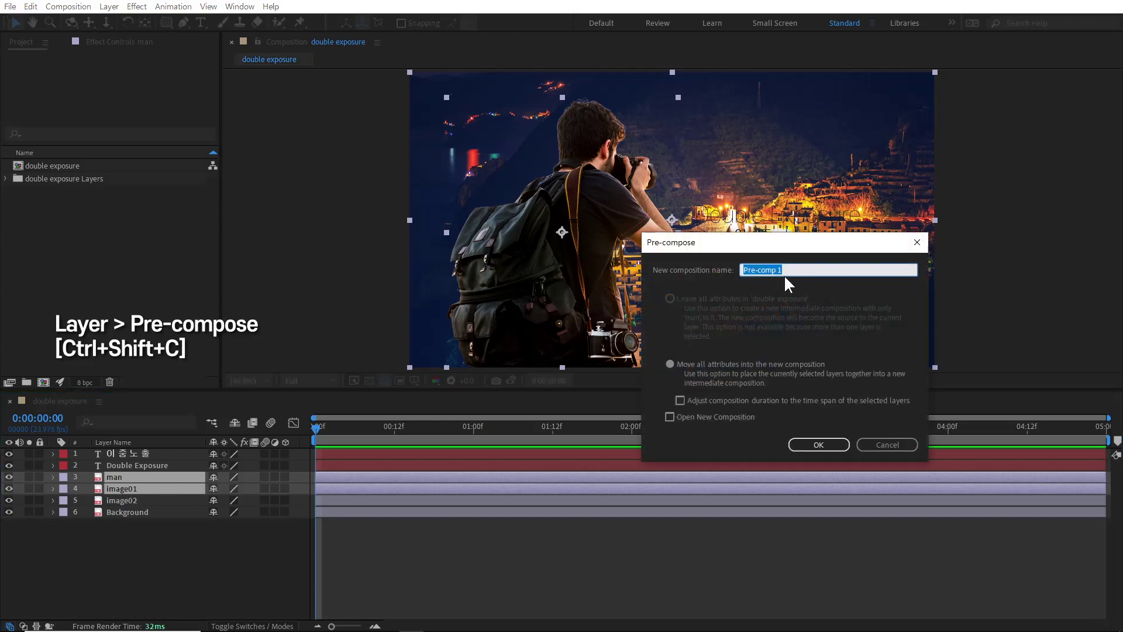
left_click_drag(758, 271, 743, 271)
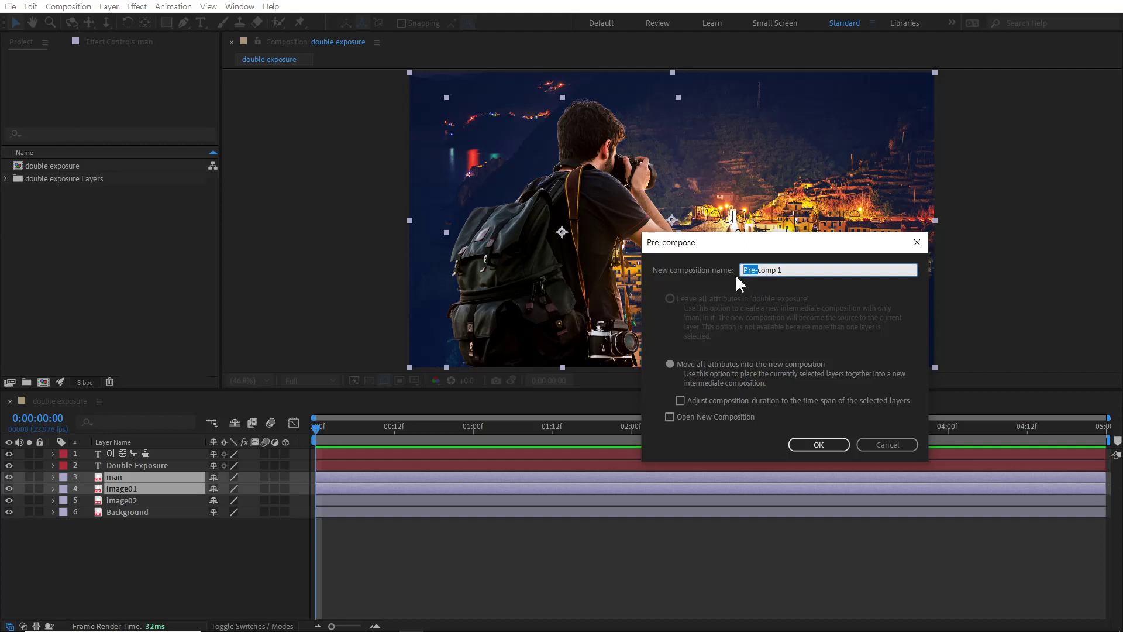
type("image")
left_click(818, 445)
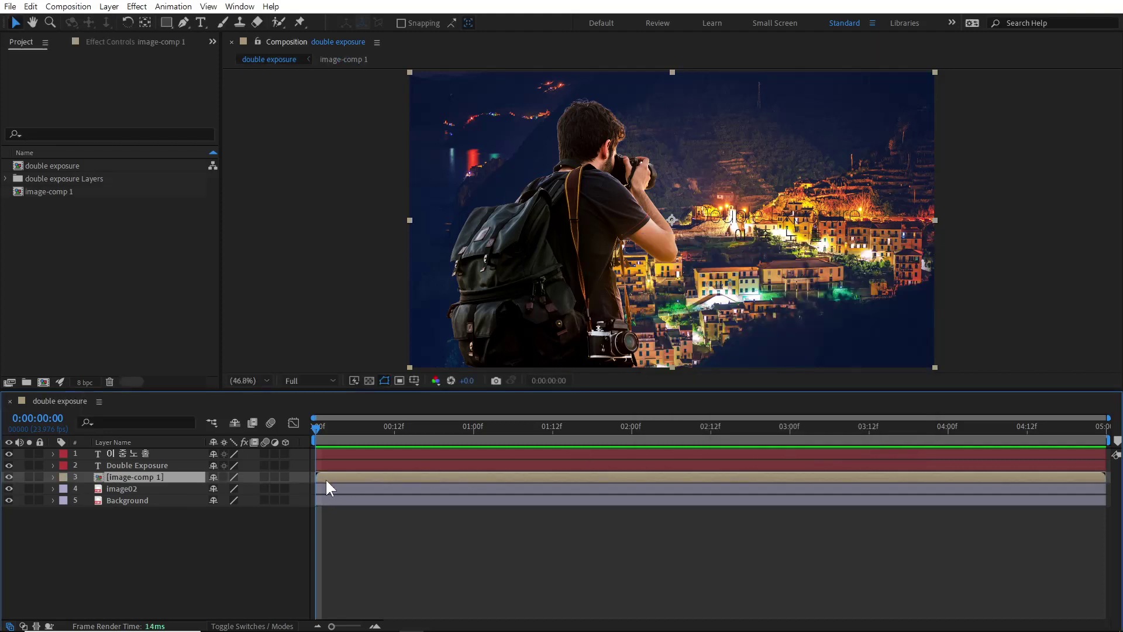
Open image-comp 1 and briefly toggle the man and image01 layers off and on to check them
double_click(162, 476)
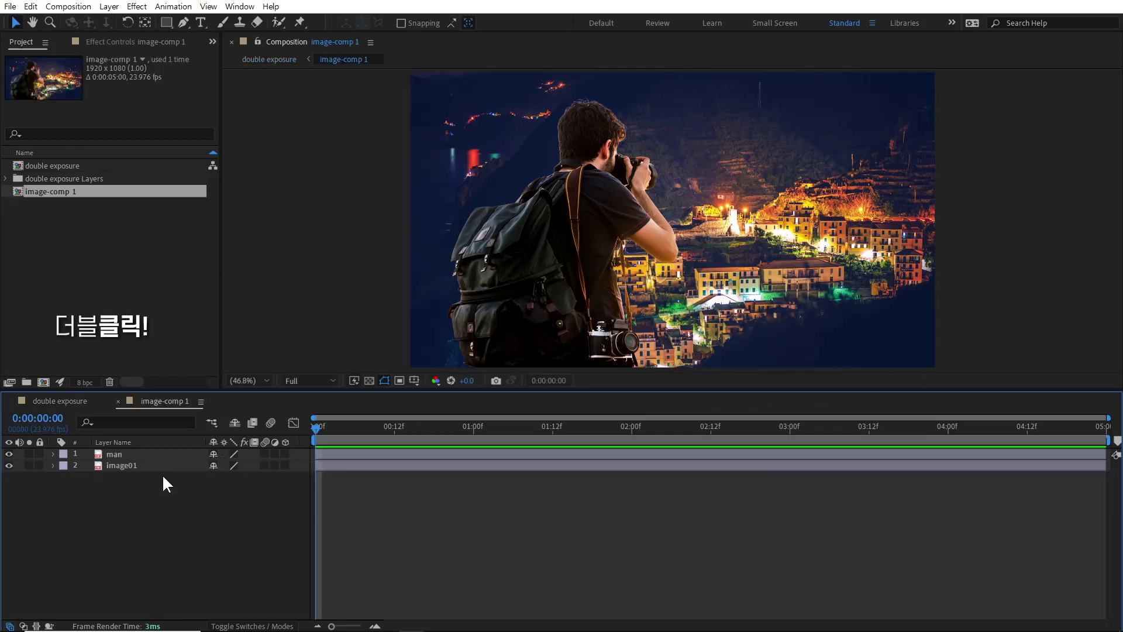
left_click(9, 454)
left_click(9, 465)
left_click(10, 465)
left_click(8, 454)
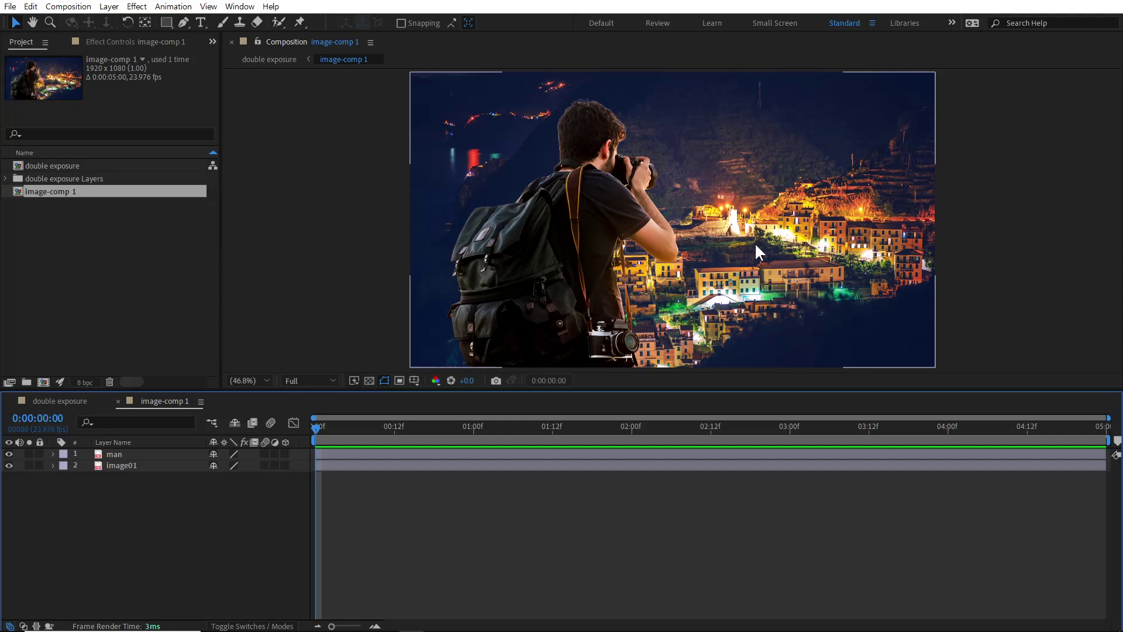
Duplicate the man layer as a hidden 'man 2' copy, then select image01
left_click(120, 453)
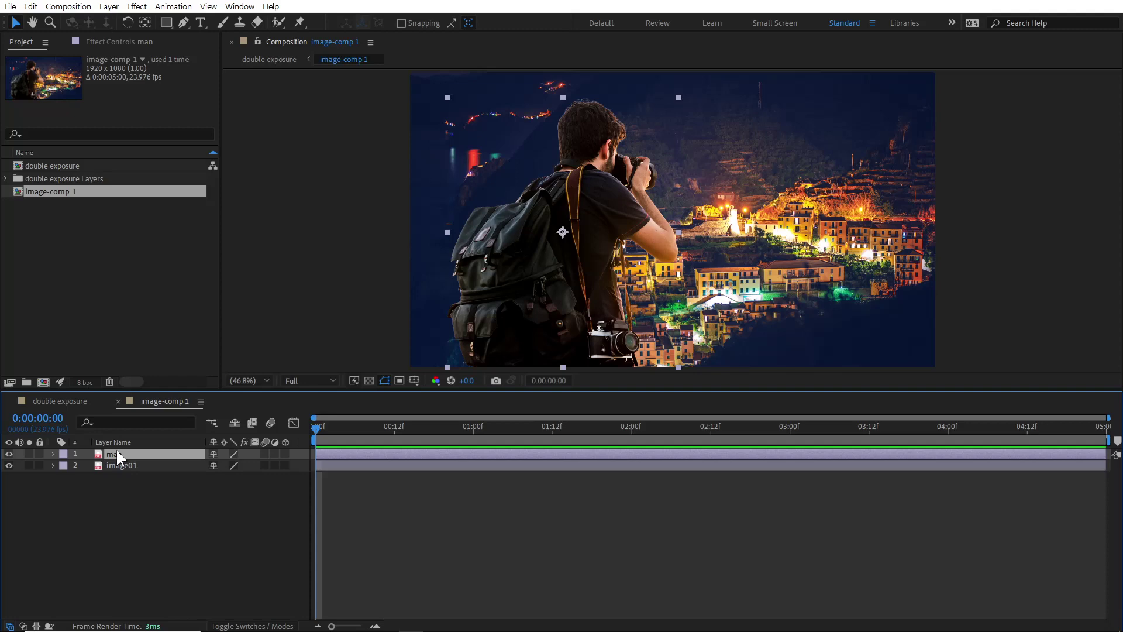
key("ctrl+d")
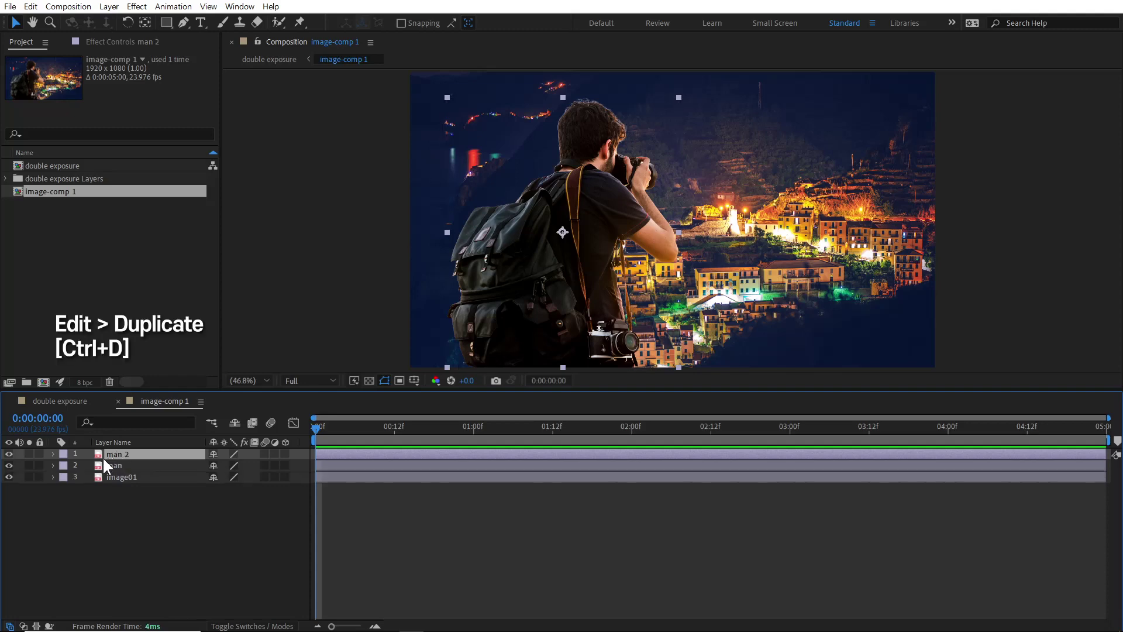
left_click(8, 454)
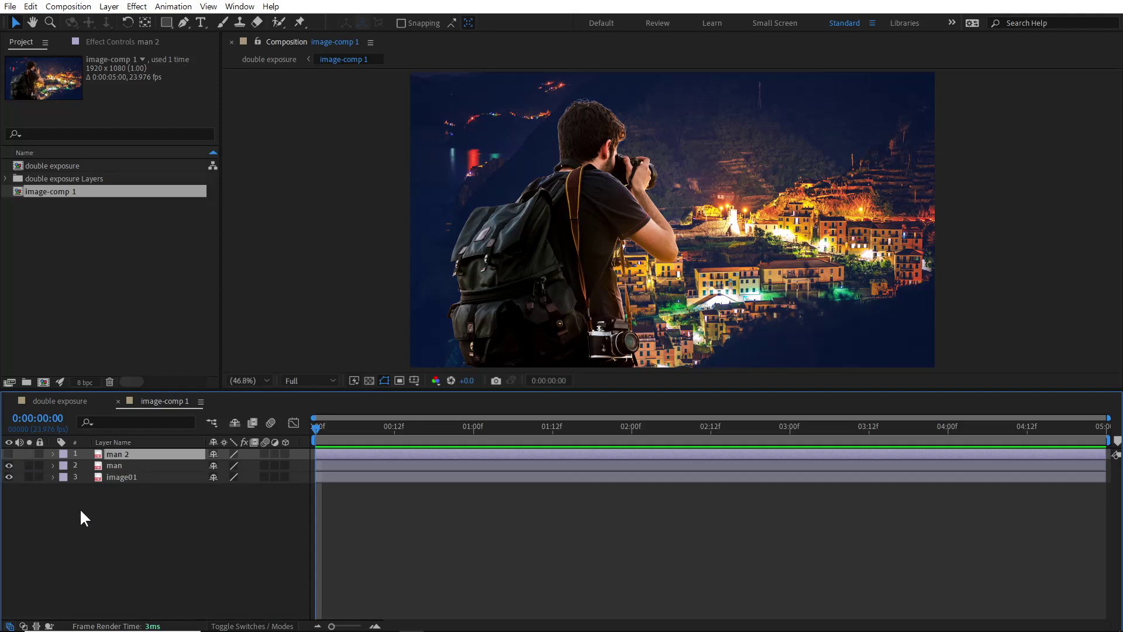
left_click_drag(80, 508, 129, 473)
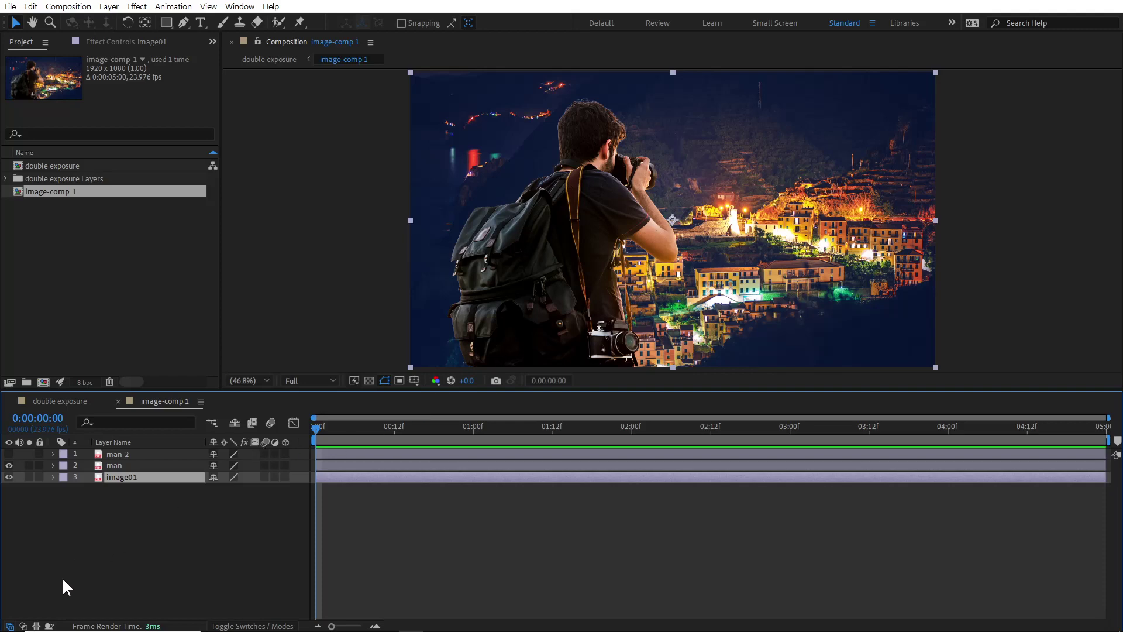
Reveal the matte columns and set image01's Track Matte to the man layer
key("F4")
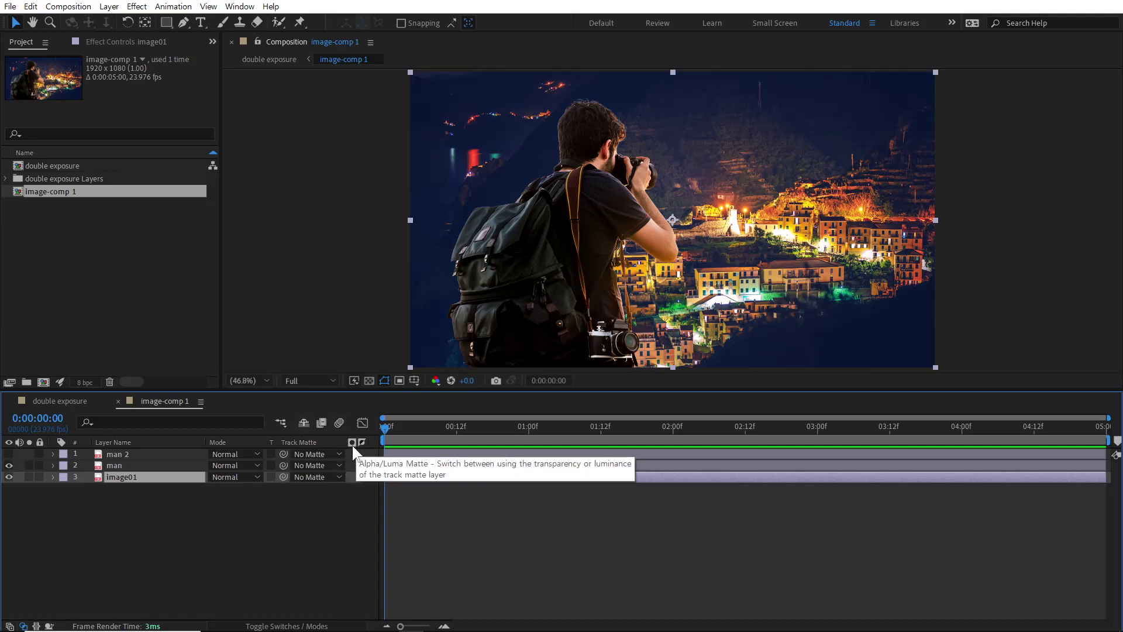
left_click(332, 485)
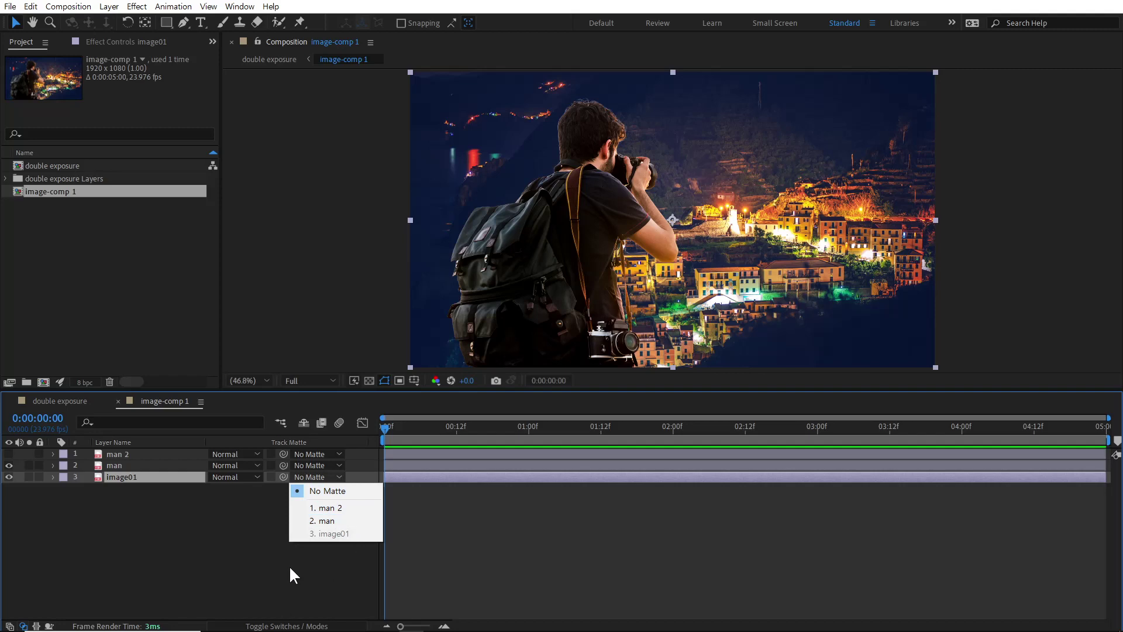
left_click(264, 514)
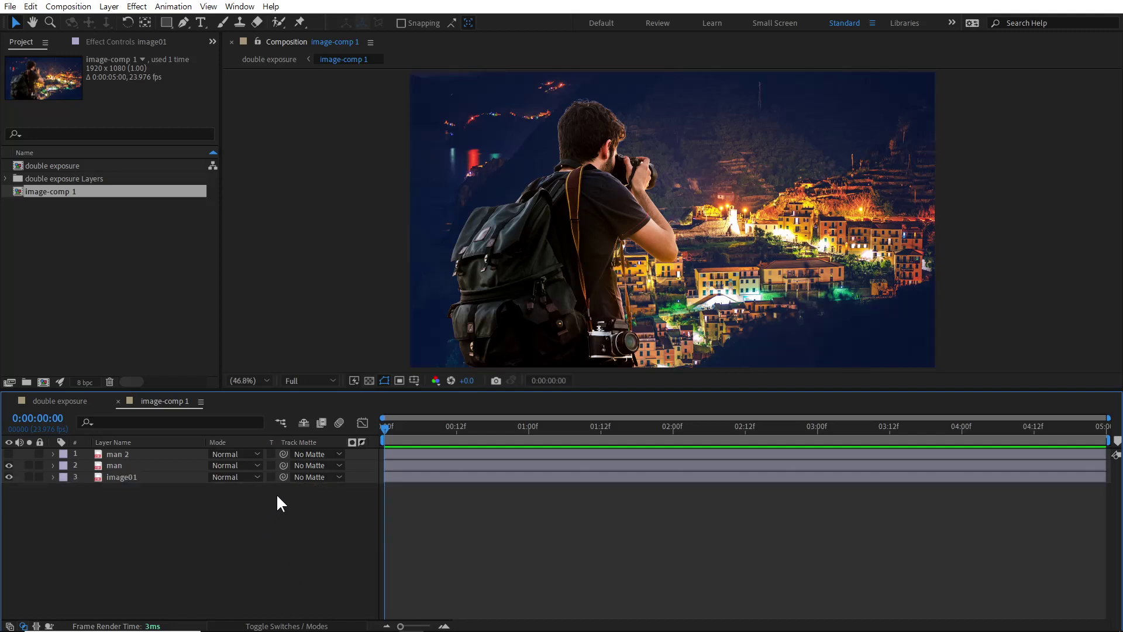
left_click(306, 477)
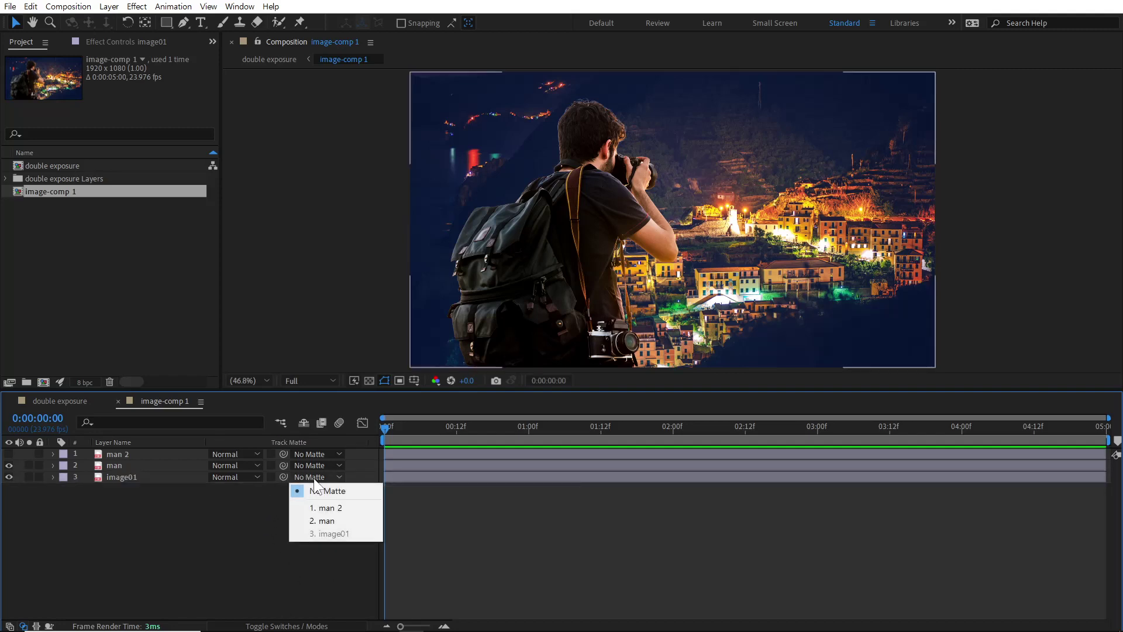
left_click(134, 465)
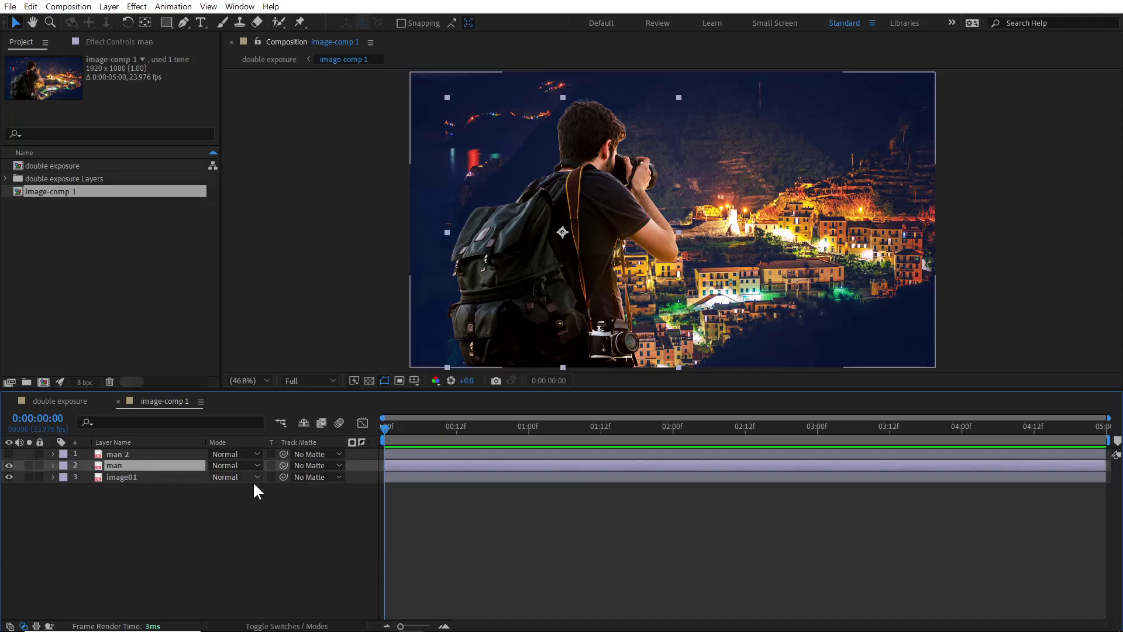
left_click_drag(283, 477, 181, 465)
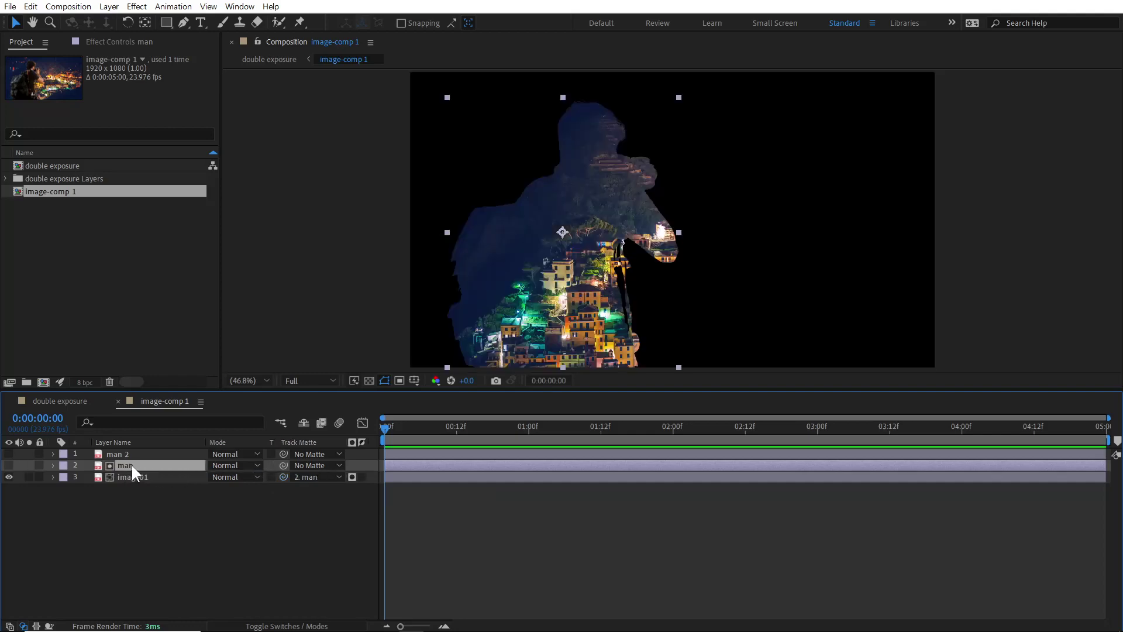
Try inverted and luma mattes, then return image01 to a non-inverted Alpha Matte
left_click(362, 477)
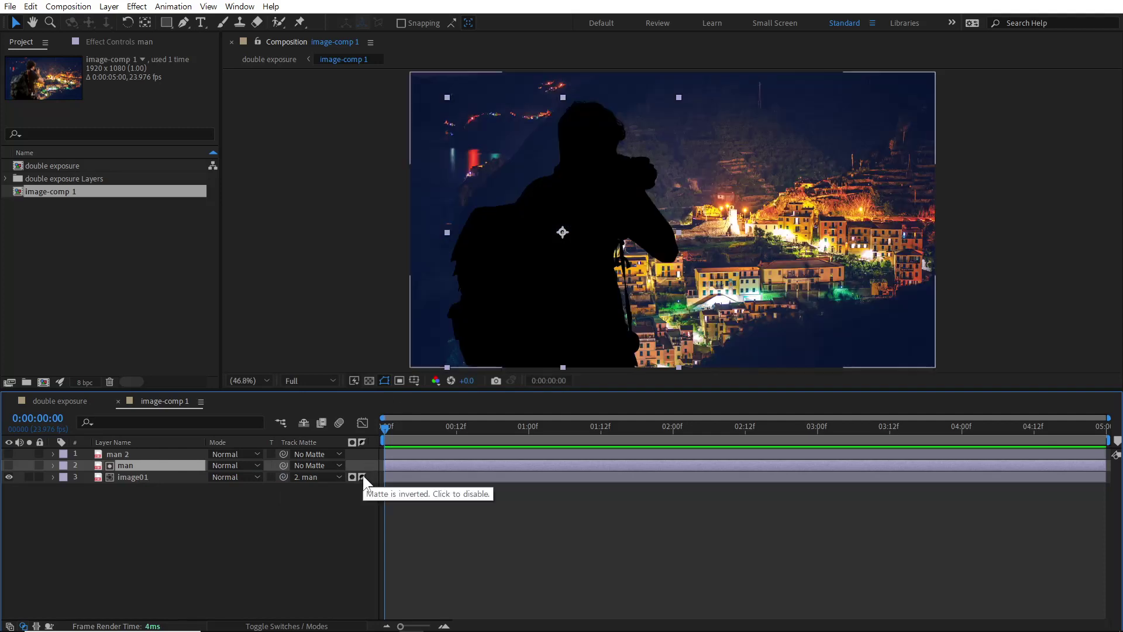
left_click(362, 476)
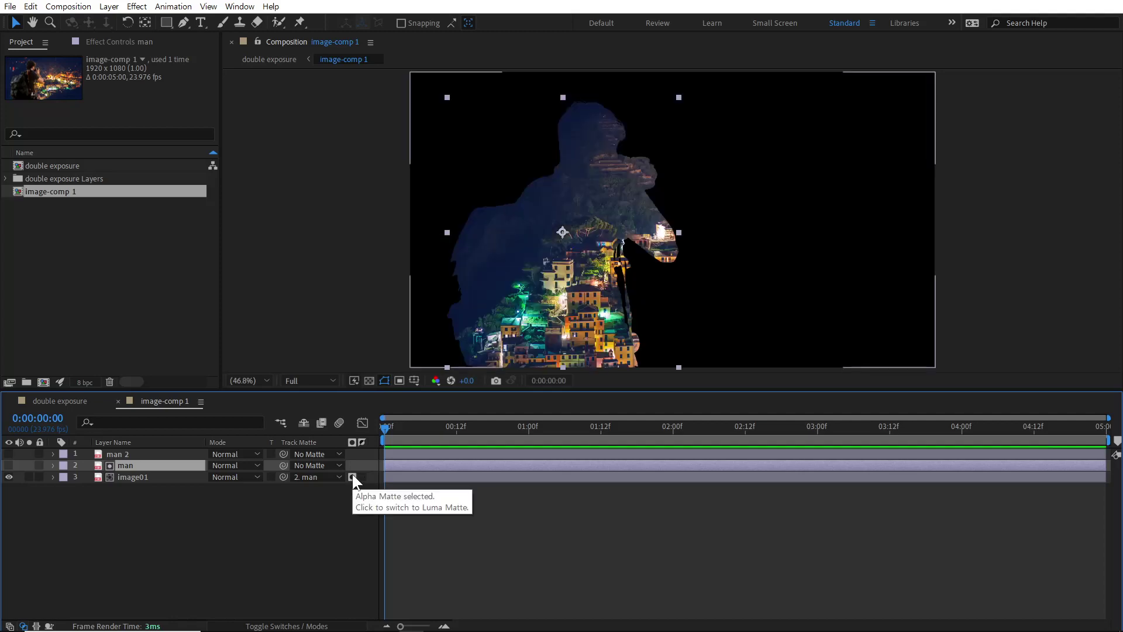
left_click(351, 477)
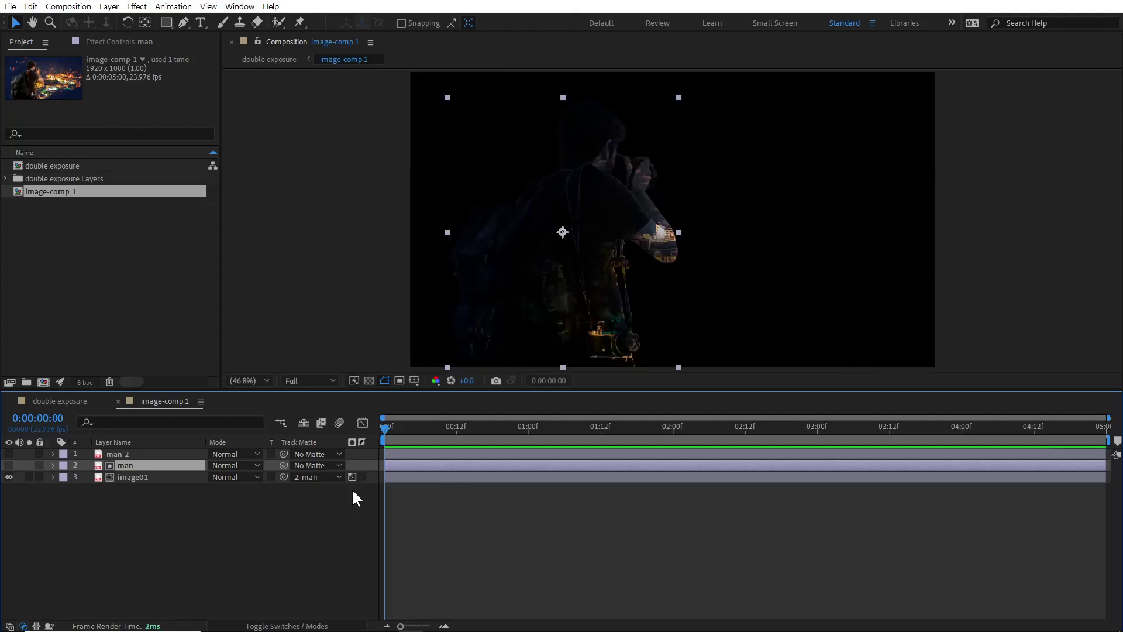
left_click(351, 477)
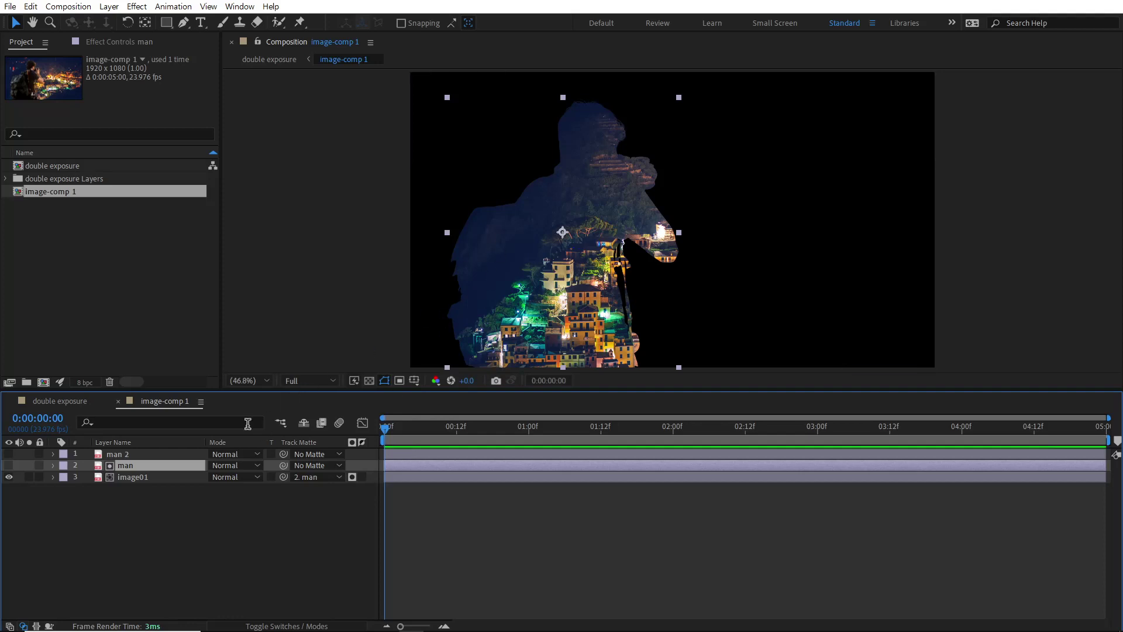
Make man 2 visible and apply a Linear Wipe effect to it
left_click(118, 453)
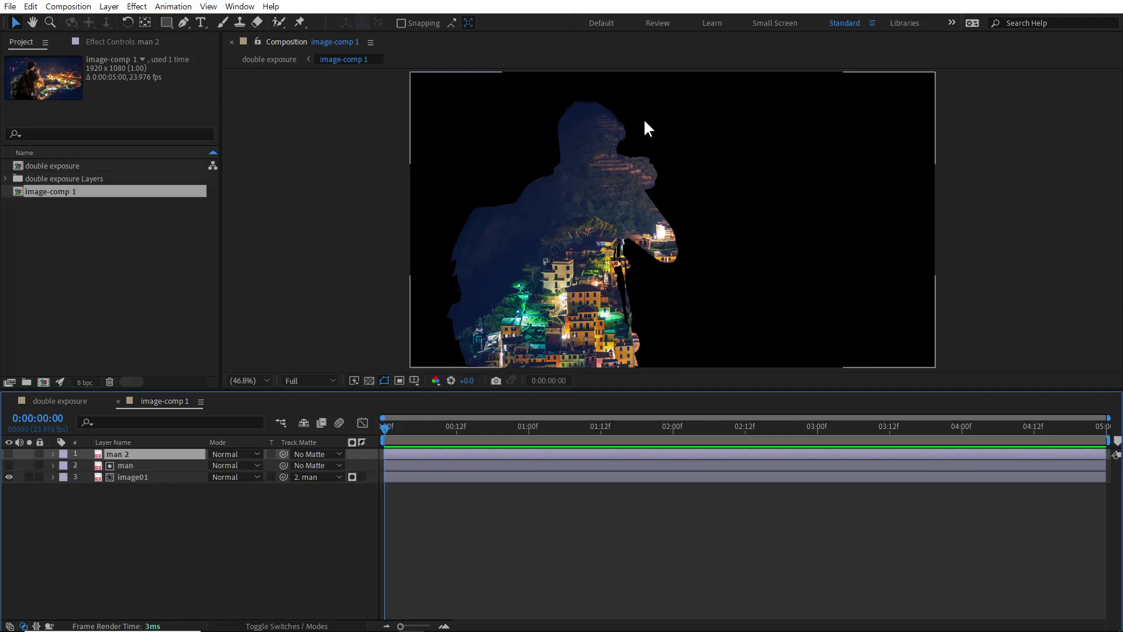
left_click(9, 454)
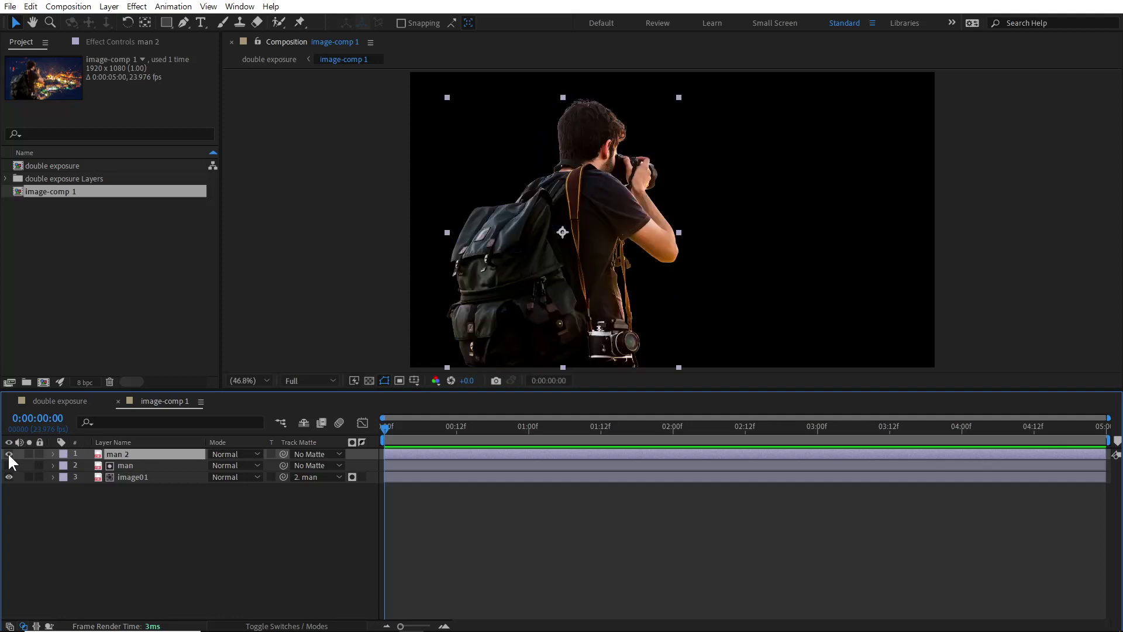
right_click(111, 455)
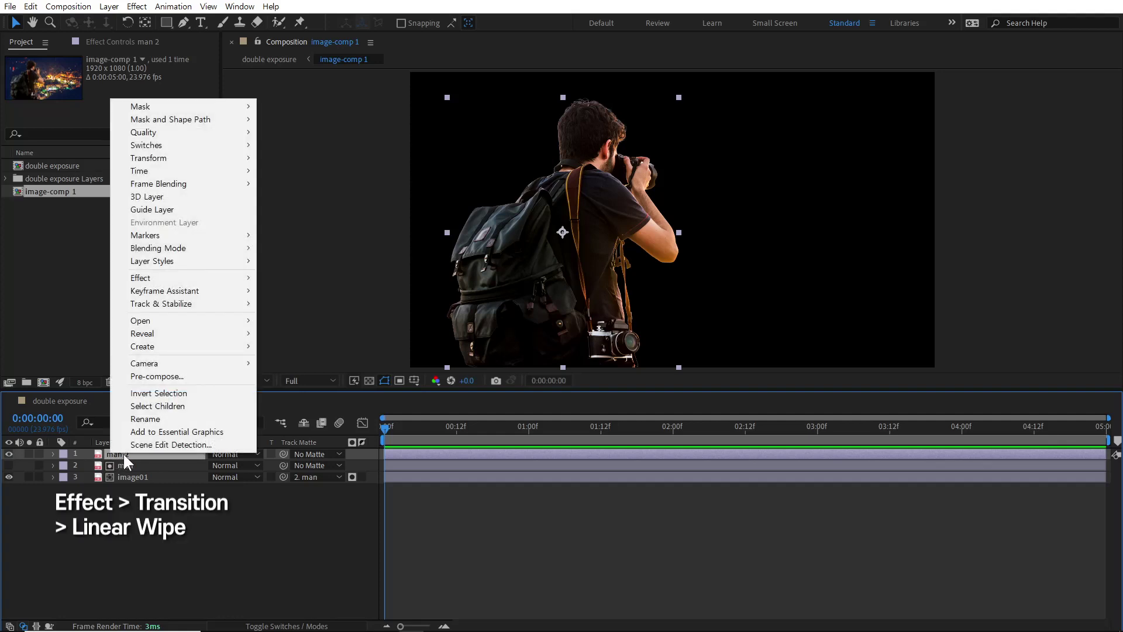
mouse_move(171, 277)
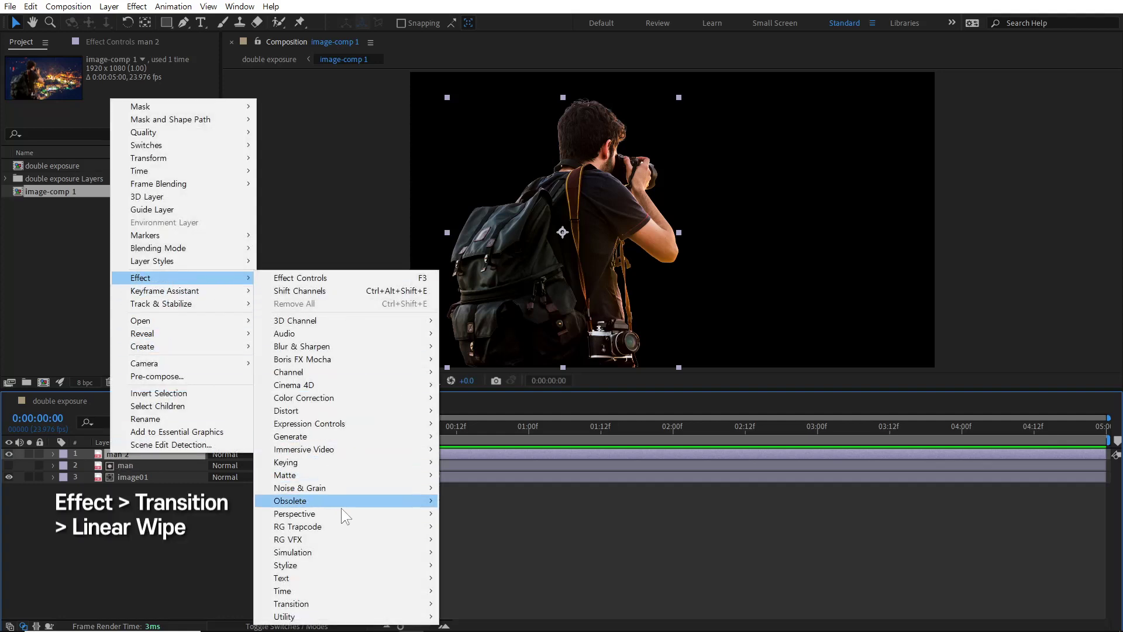
mouse_move(341, 603)
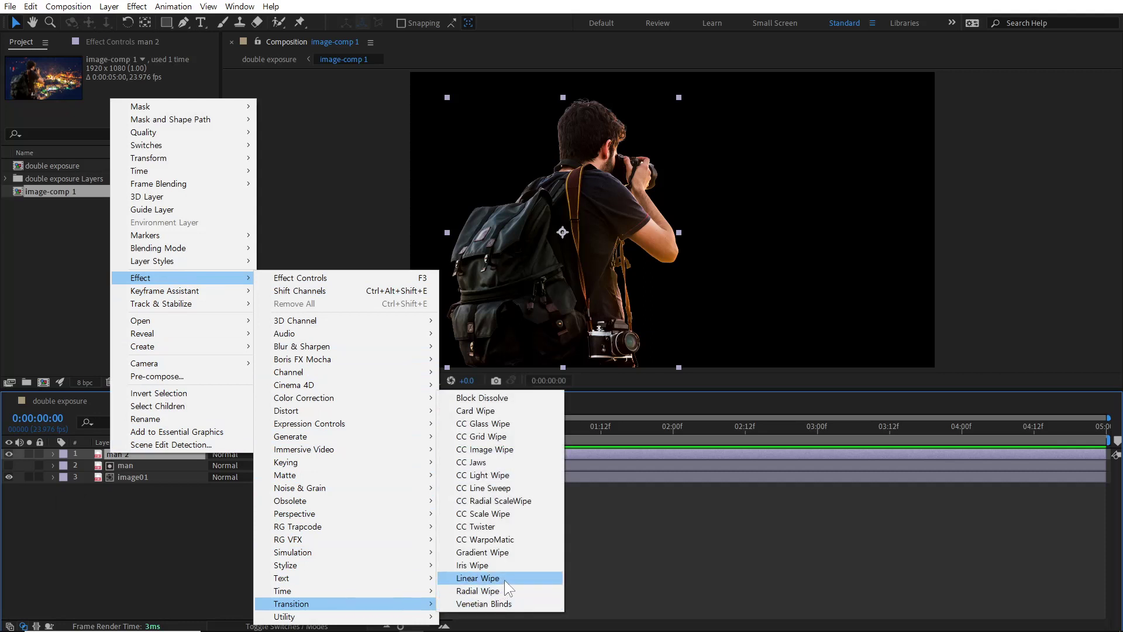
left_click(505, 580)
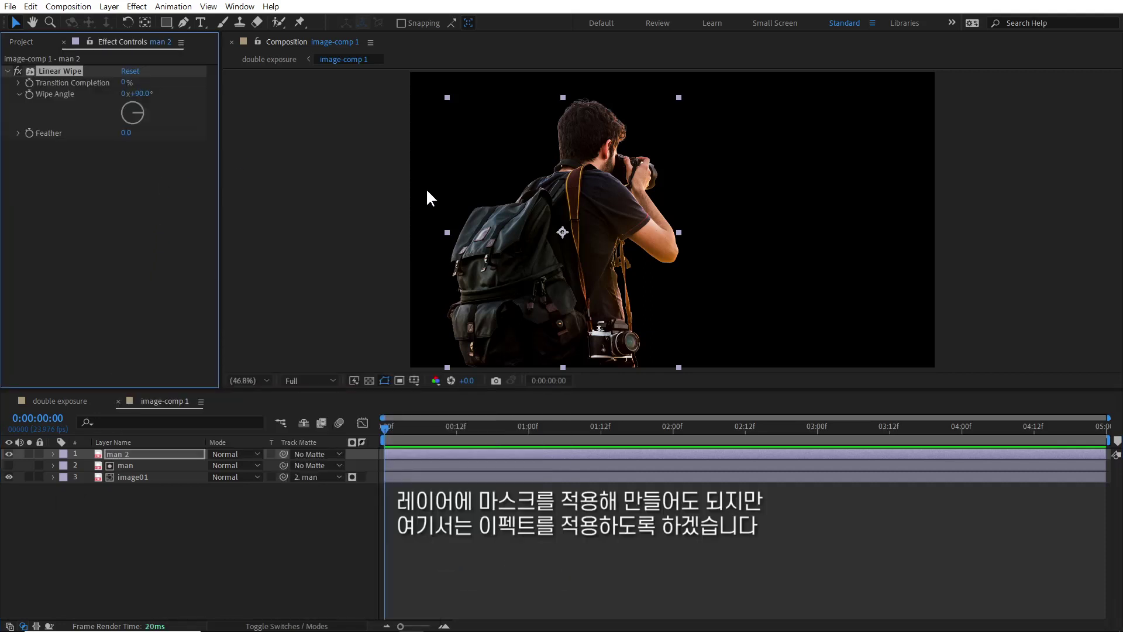
Set the Linear Wipe to 50% completion, 65° wipe angle and 120 feather
left_click_drag(124, 83, 164, 87)
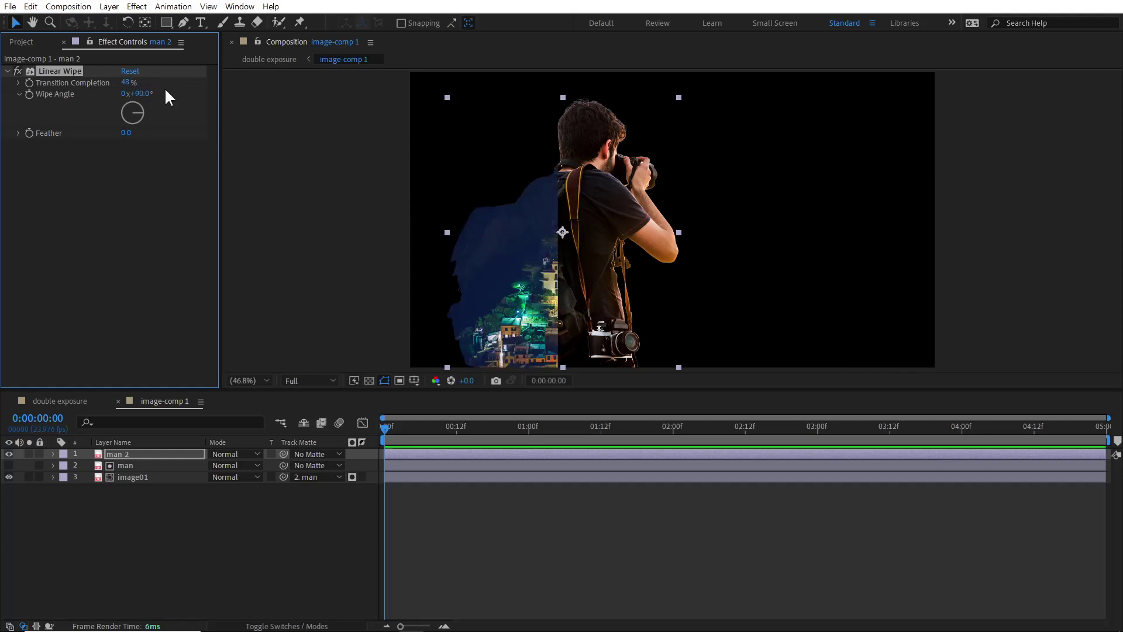
left_click(126, 81)
type("50")
key("Return")
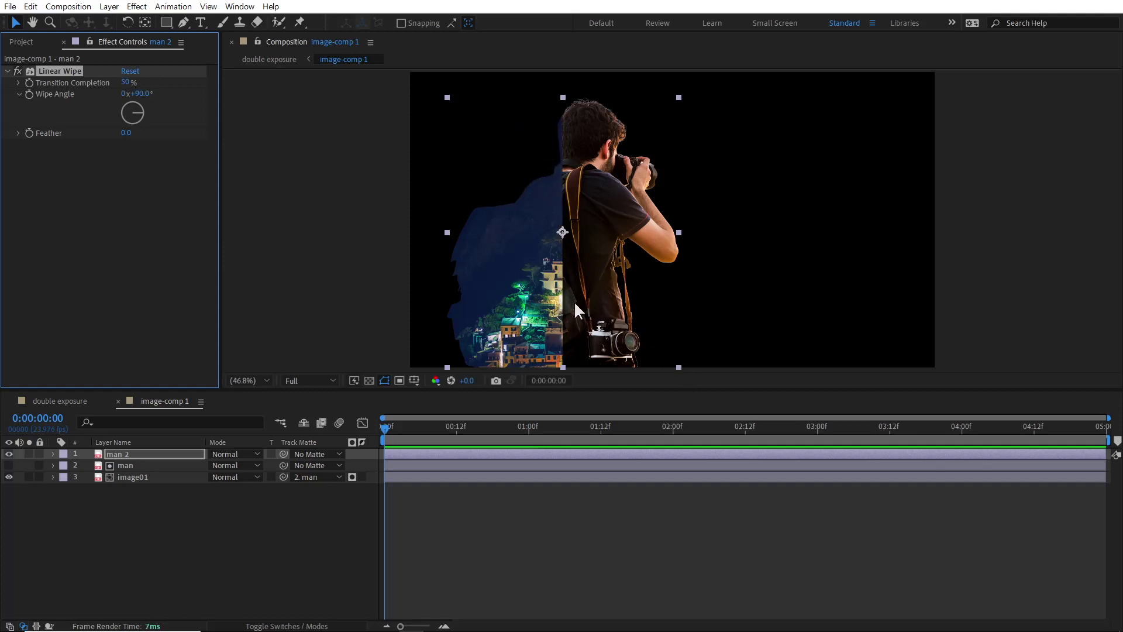
left_click(141, 108)
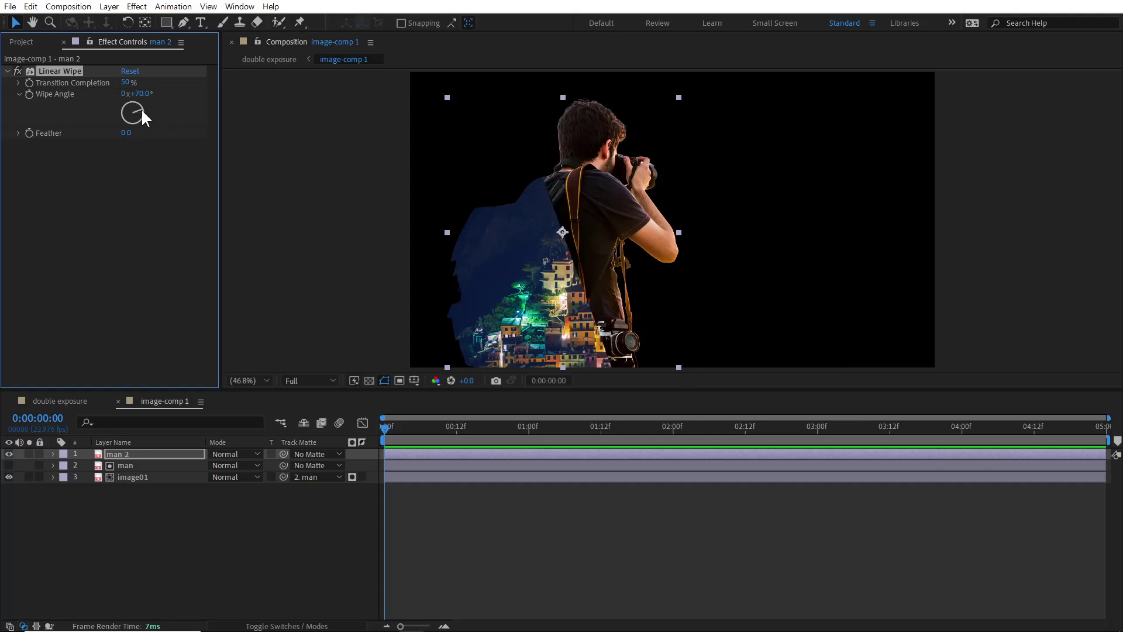
left_click(142, 107)
type("65")
key("Return")
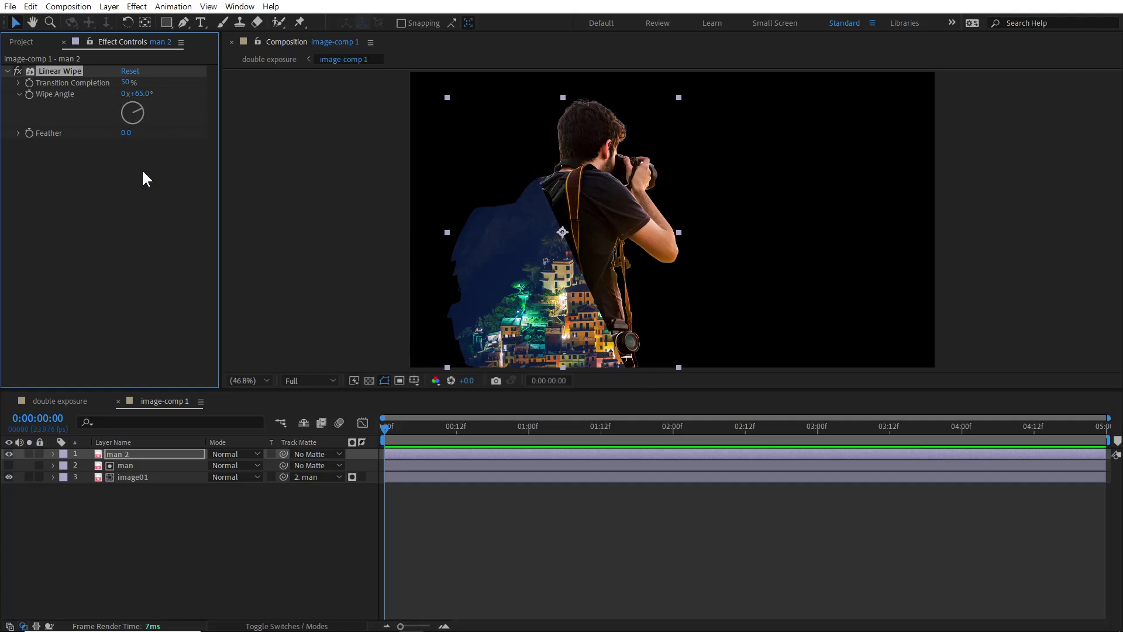
left_click(128, 134)
type("120")
key("Return")
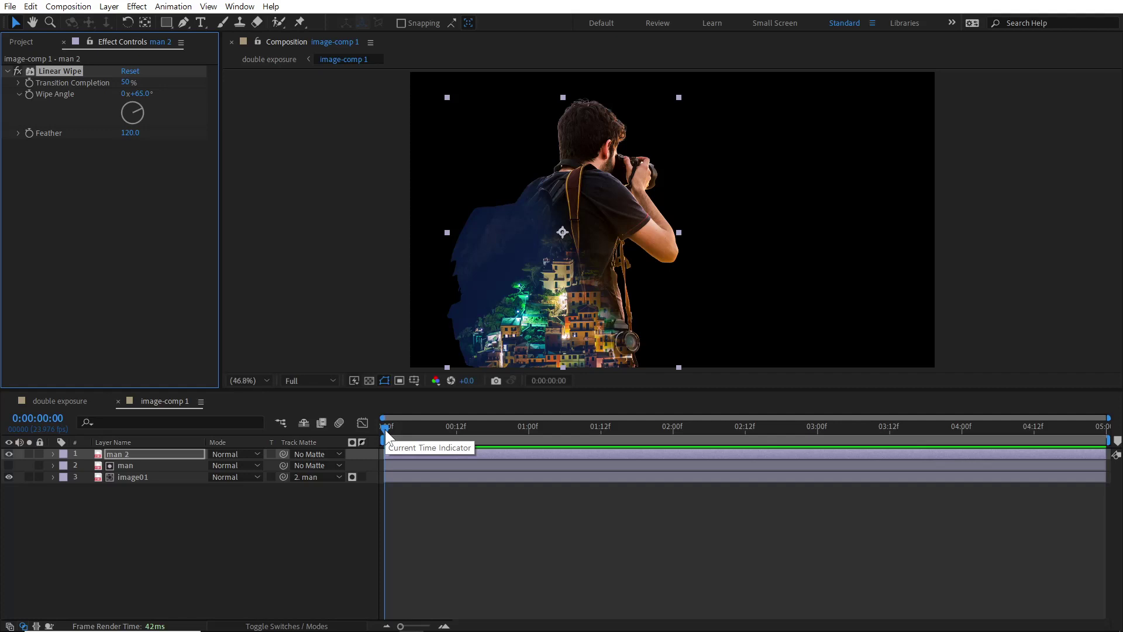
left_click(136, 477)
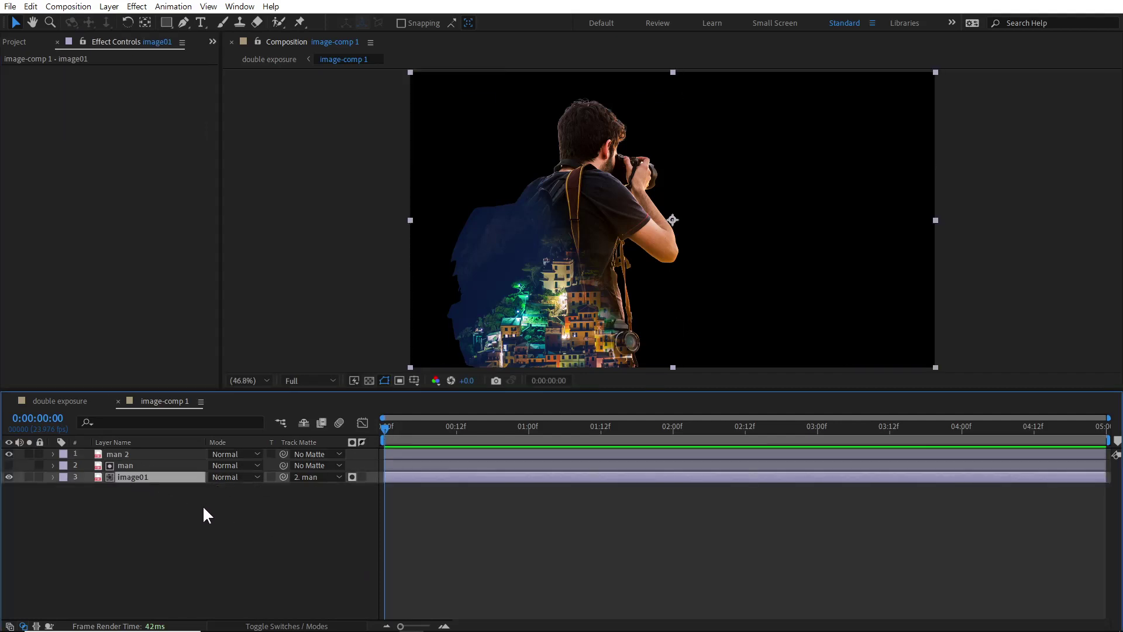
Add Position keyframes to image01 at the end and start, repositioning the city image
key("p")
left_click(1102, 427)
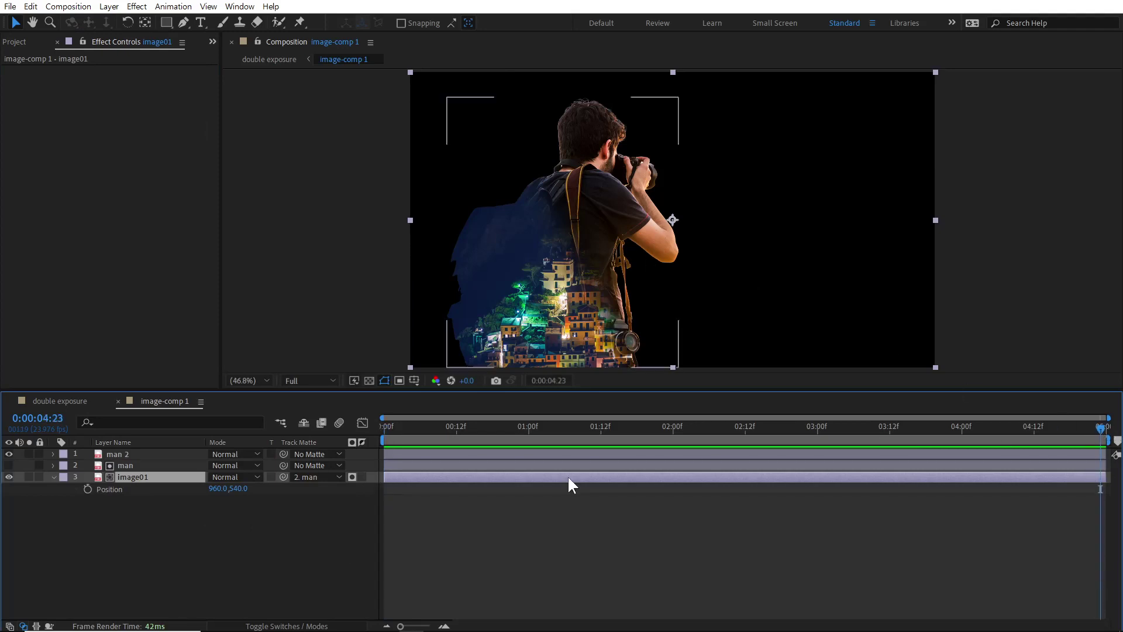
left_click(87, 489)
key("Home")
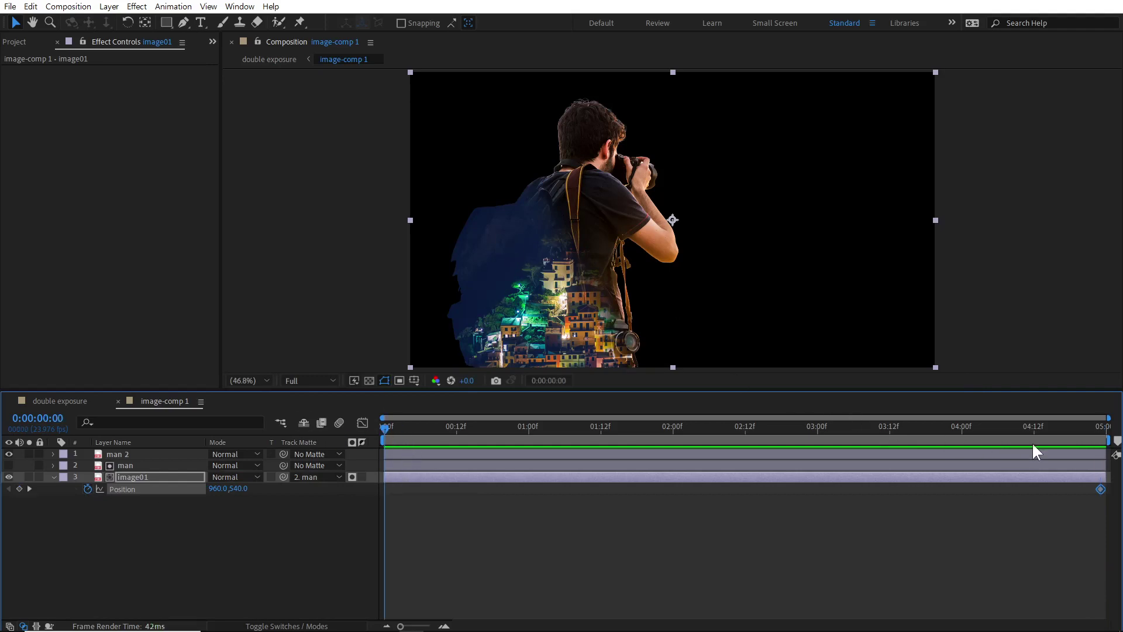
left_click_drag(678, 298, 674, 247)
left_click(1103, 438)
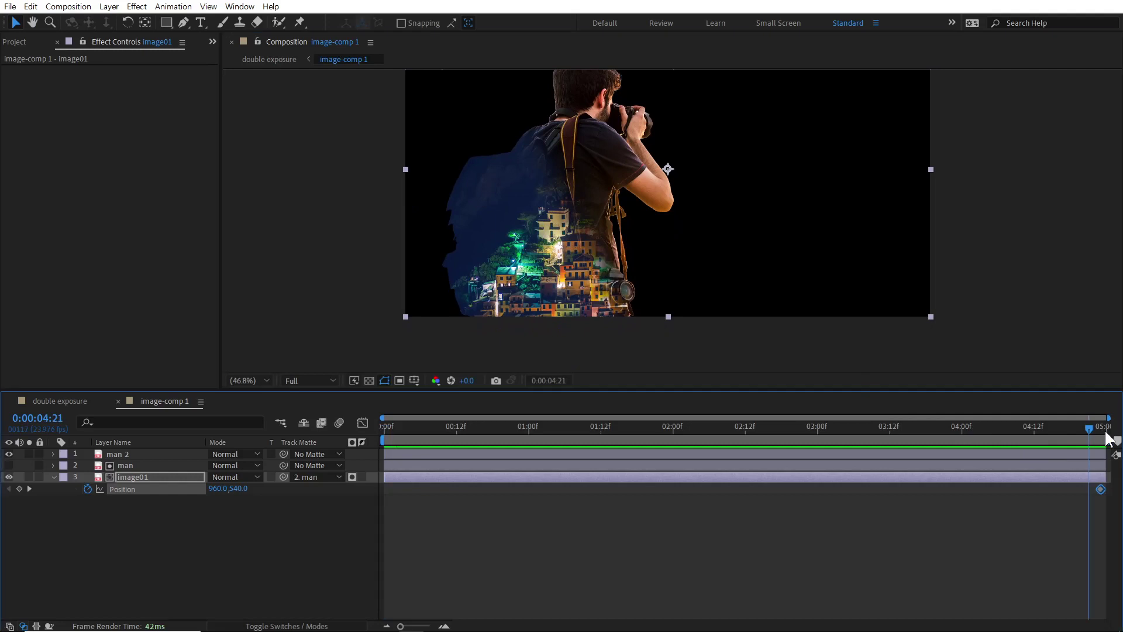
left_click(11, 454)
mouse_move(585, 228)
left_mouse_down()
mouse_move(492, 233)
mouse_move(582, 242)
mouse_move(576, 229)
left_mouse_up()
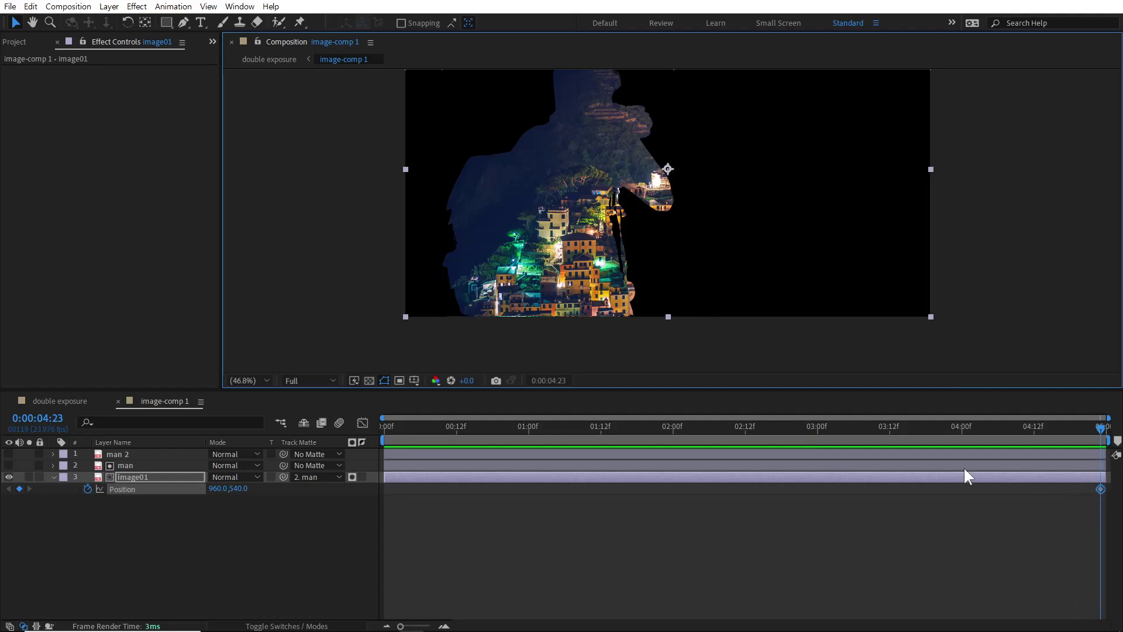
Lower image01's starting position to 960,612.7 and preview the upward drift to 960,540
left_click(363, 433)
key("Home")
mouse_move(552, 261)
left_mouse_down()
mouse_move(552, 290)
mouse_move(552, 274)
left_mouse_up()
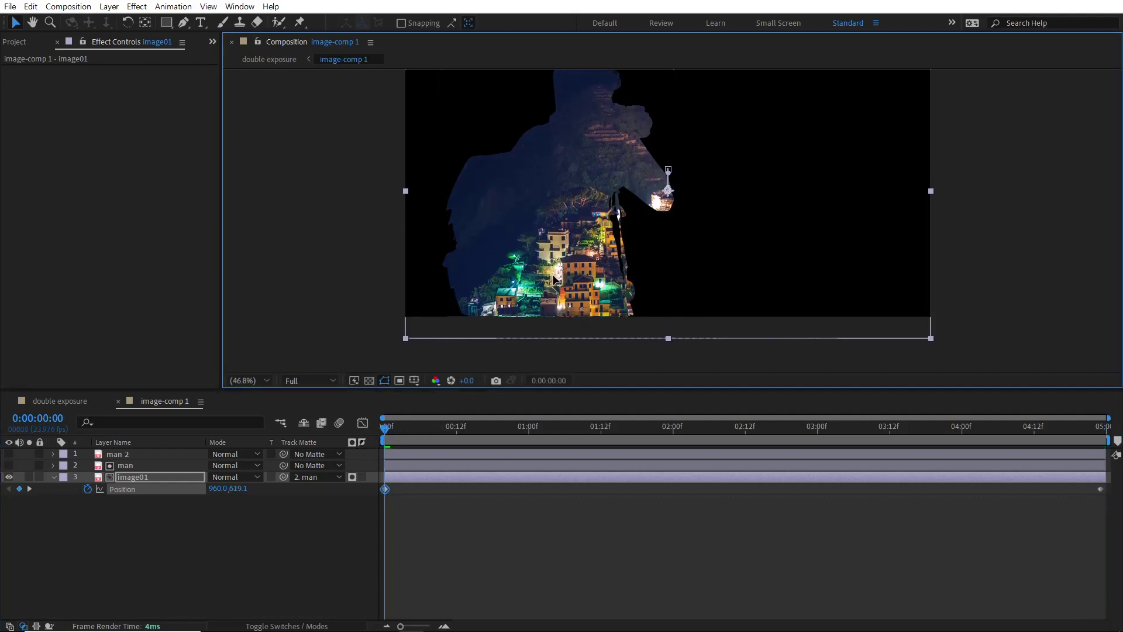
left_click(351, 430)
key("space")
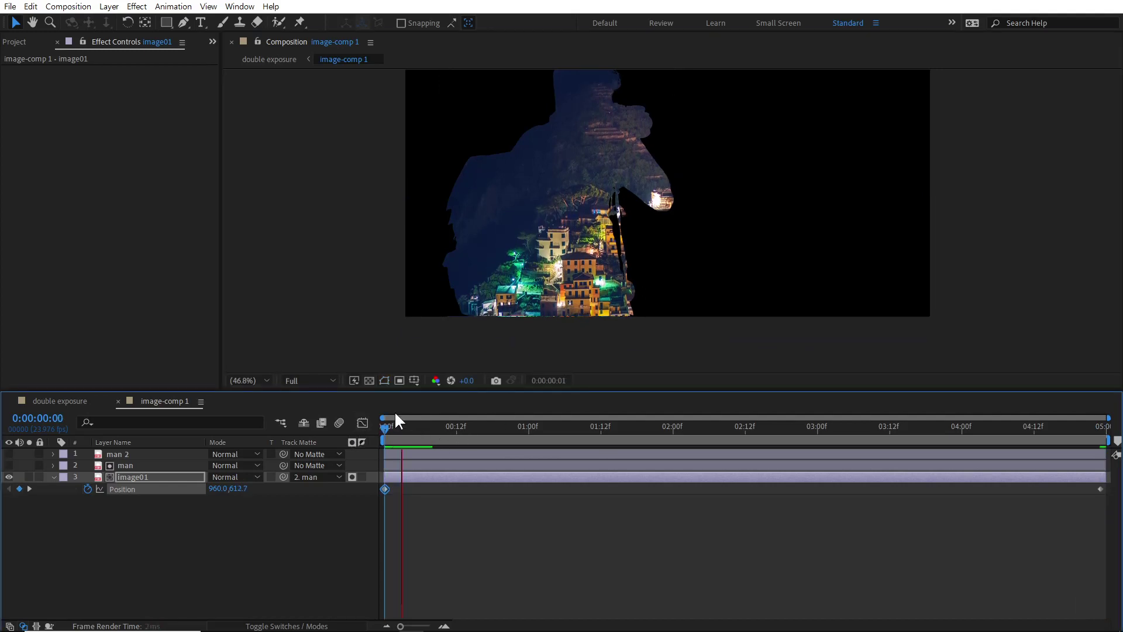
key("space")
Show man 2 again, toggle the safe-area guides and select image01
left_click(9, 454)
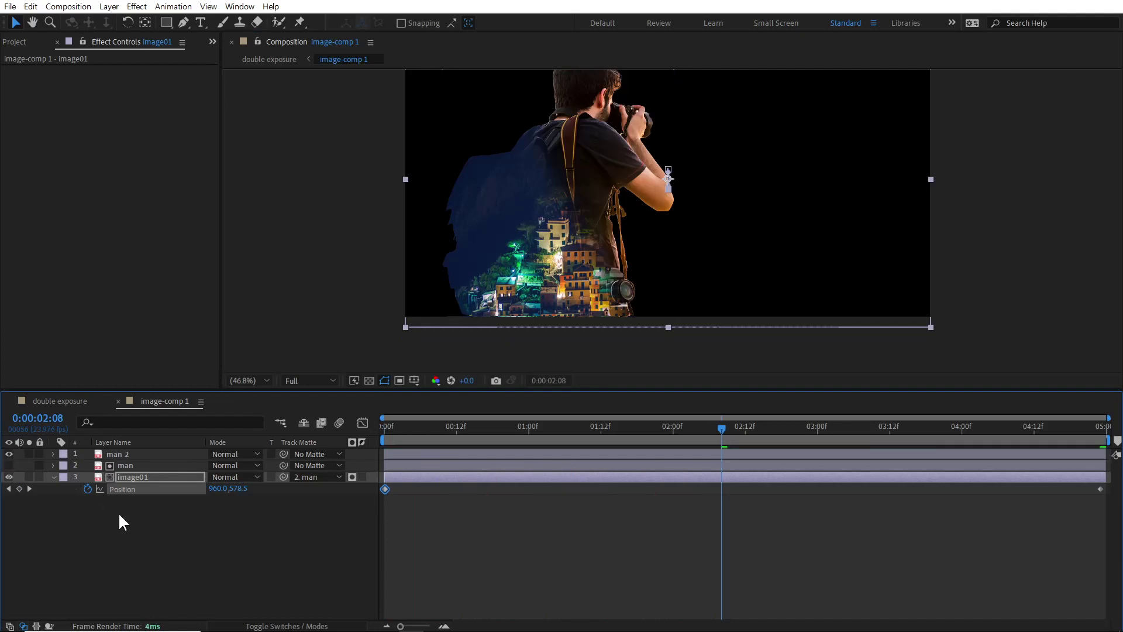
left_click(161, 544)
key("apostrophe")
left_click_drag(548, 297, 556, 284)
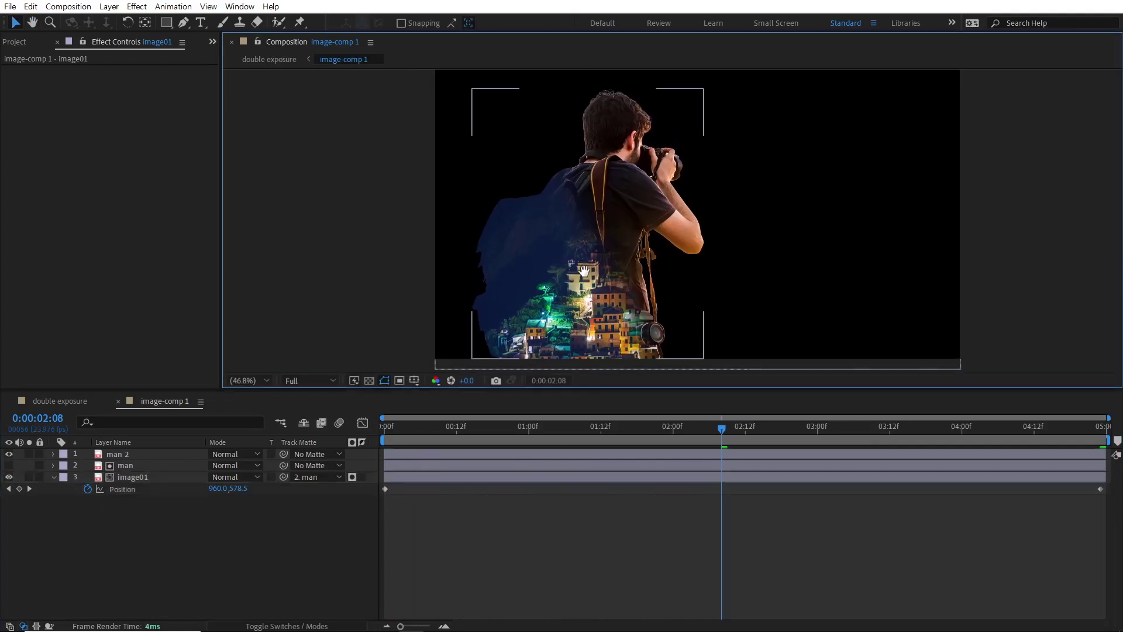
left_click(135, 476)
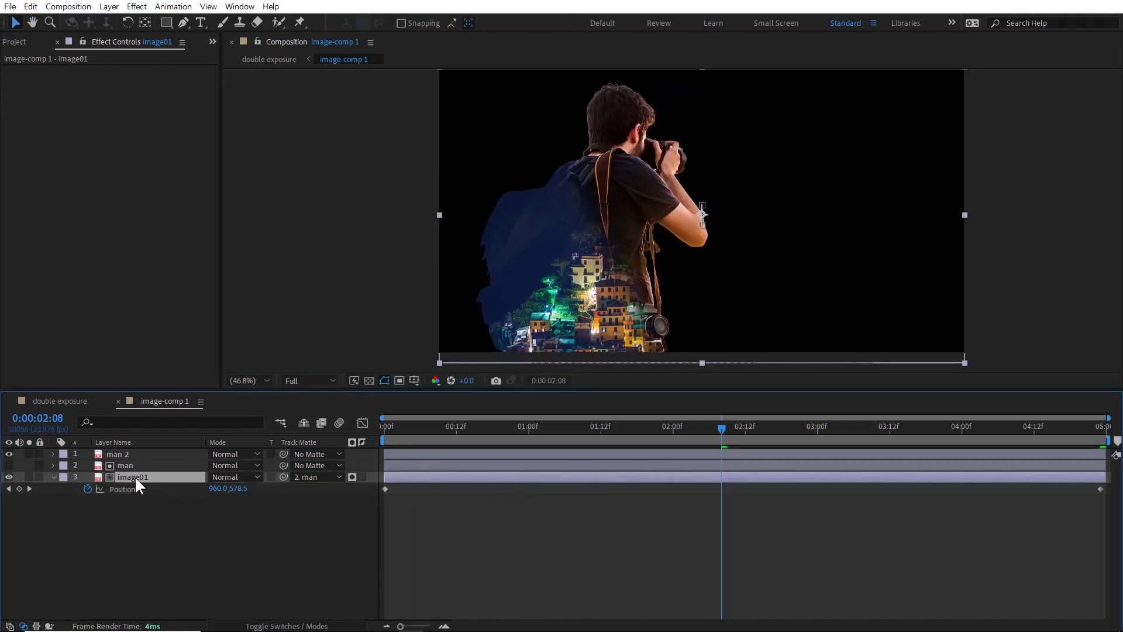
Apply a Tint effect to image01 with Amount to Tint set to 70%
right_click(135, 478)
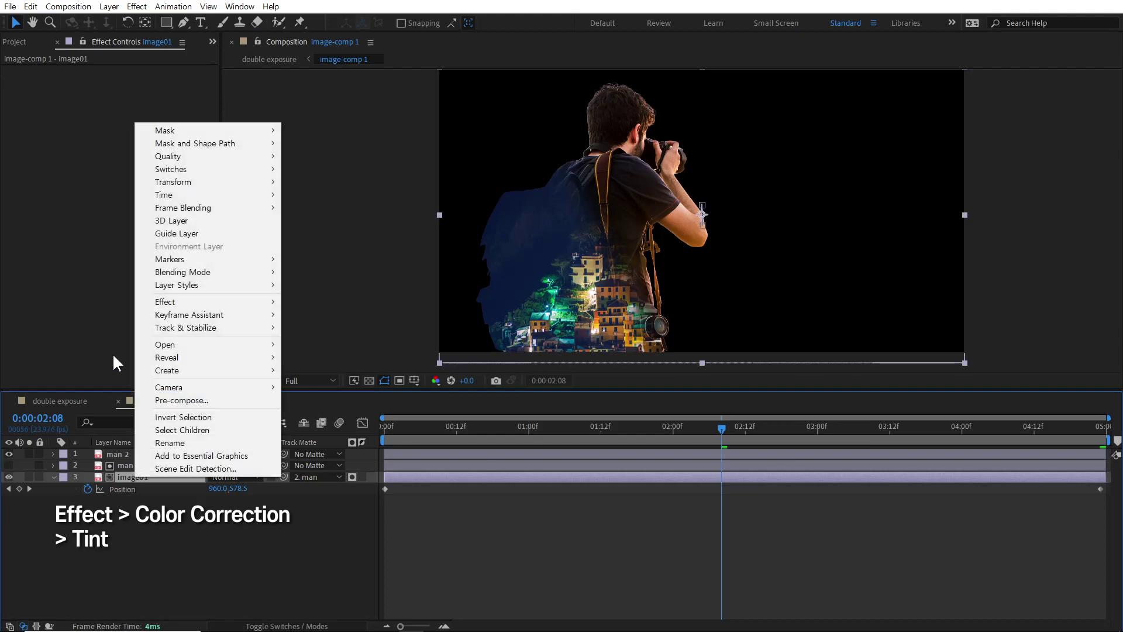
mouse_move(226, 310)
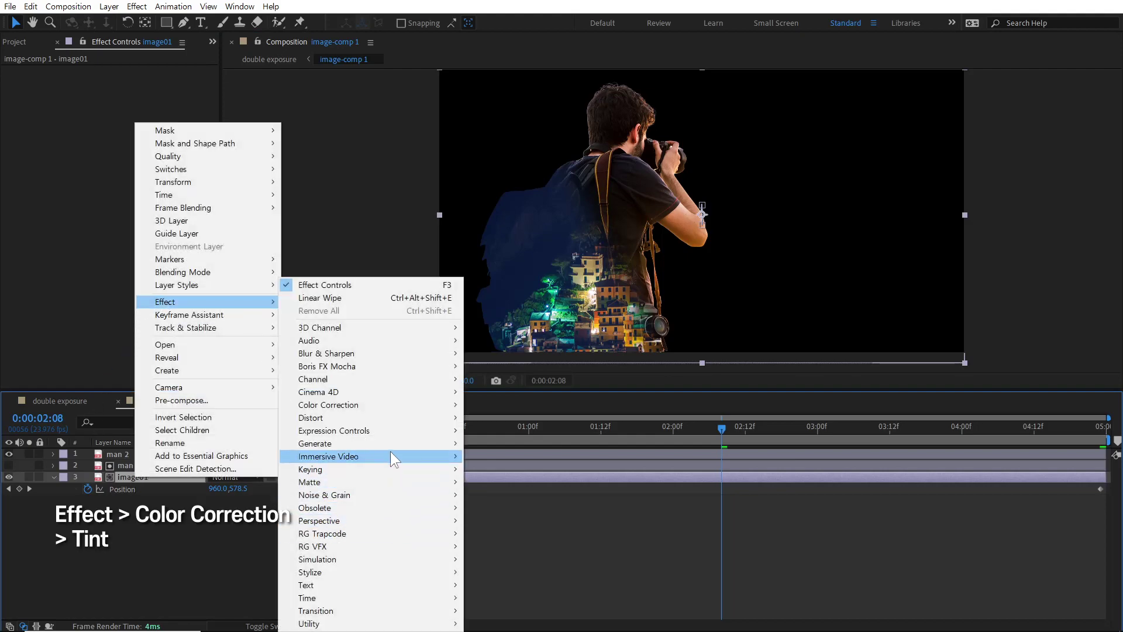
mouse_move(403, 405)
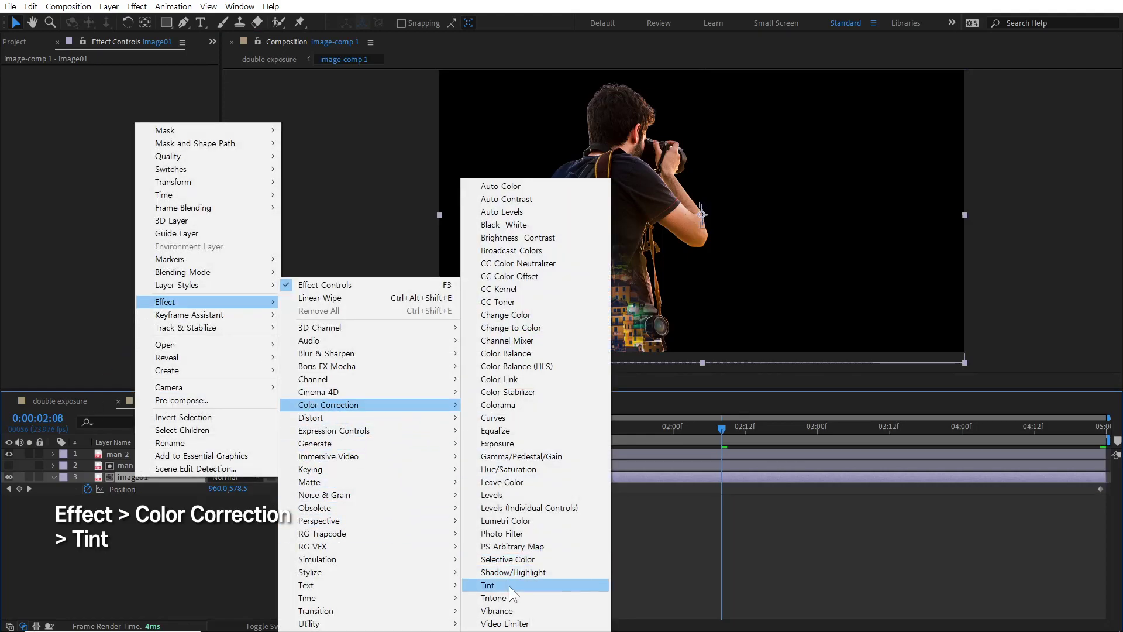
left_click(508, 584)
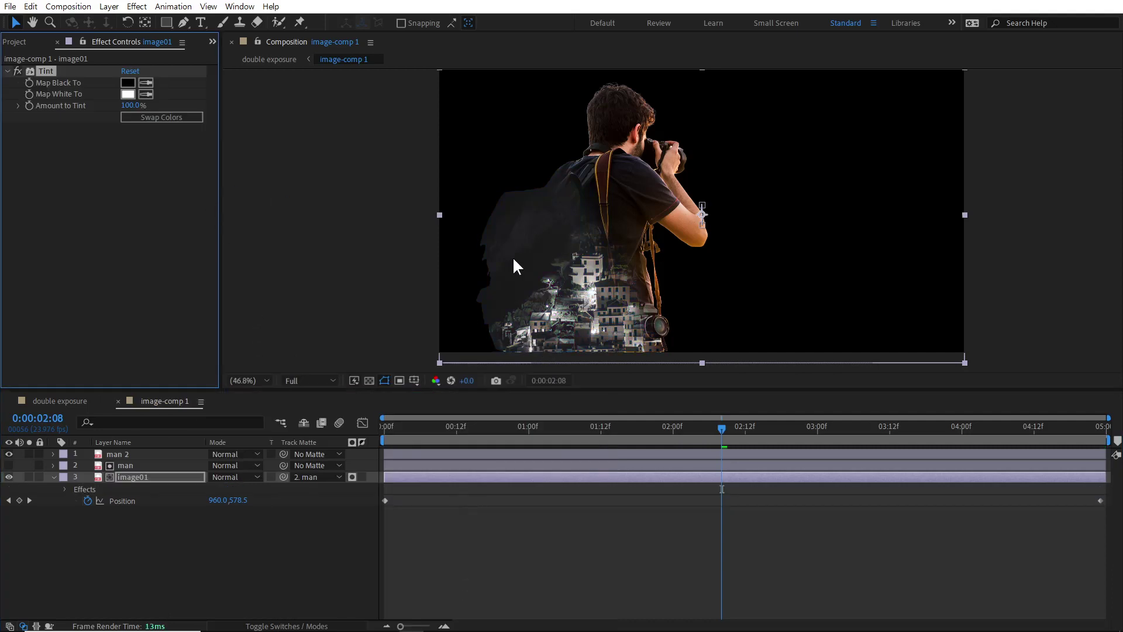
left_click(131, 105)
type("70")
key("Return")
Scrub back through the animation and select the man 2 layer
left_click_drag(384, 420, 577, 439)
left_click(450, 440)
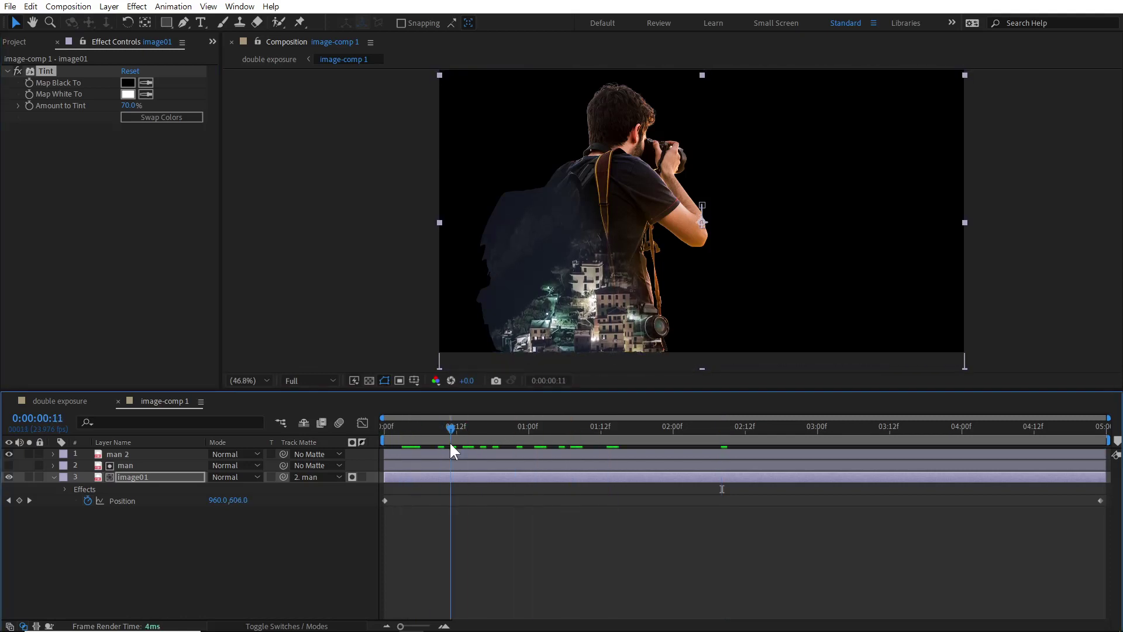
left_click(117, 455)
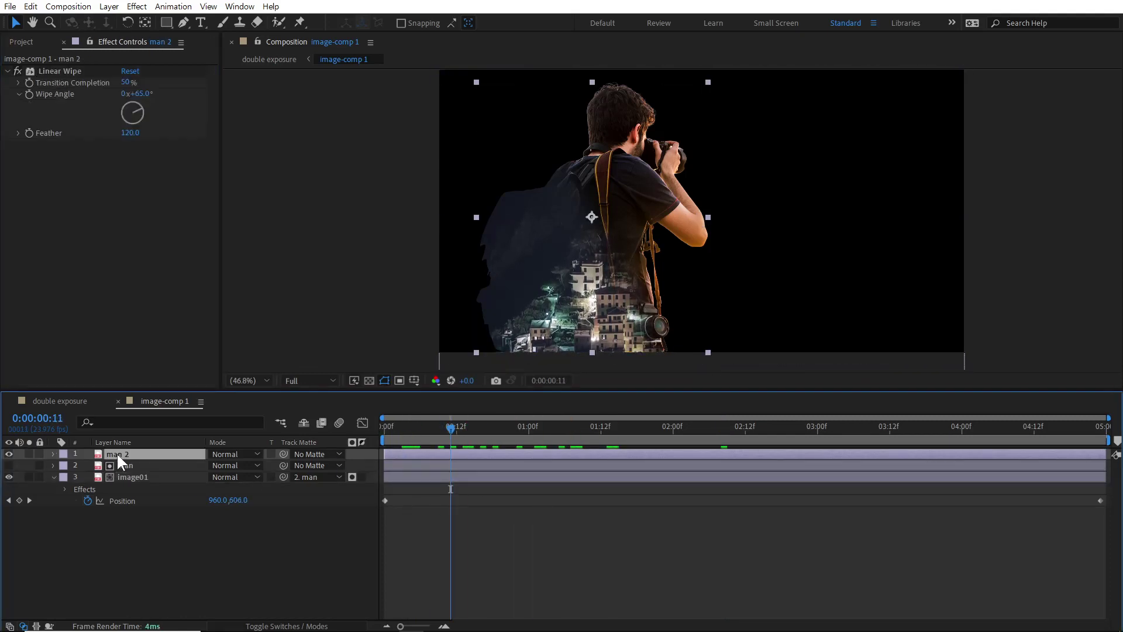
right_click(117, 459)
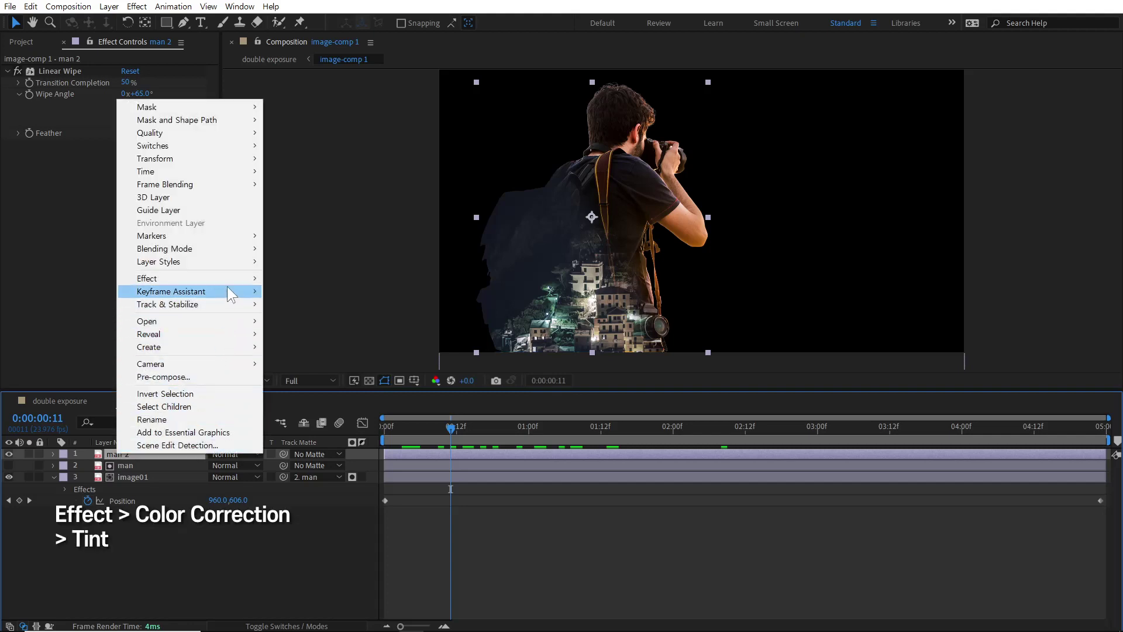
Apply a Tint to man 2 with Amount to Tint 80% and check it at the last frame
mouse_move(248, 279)
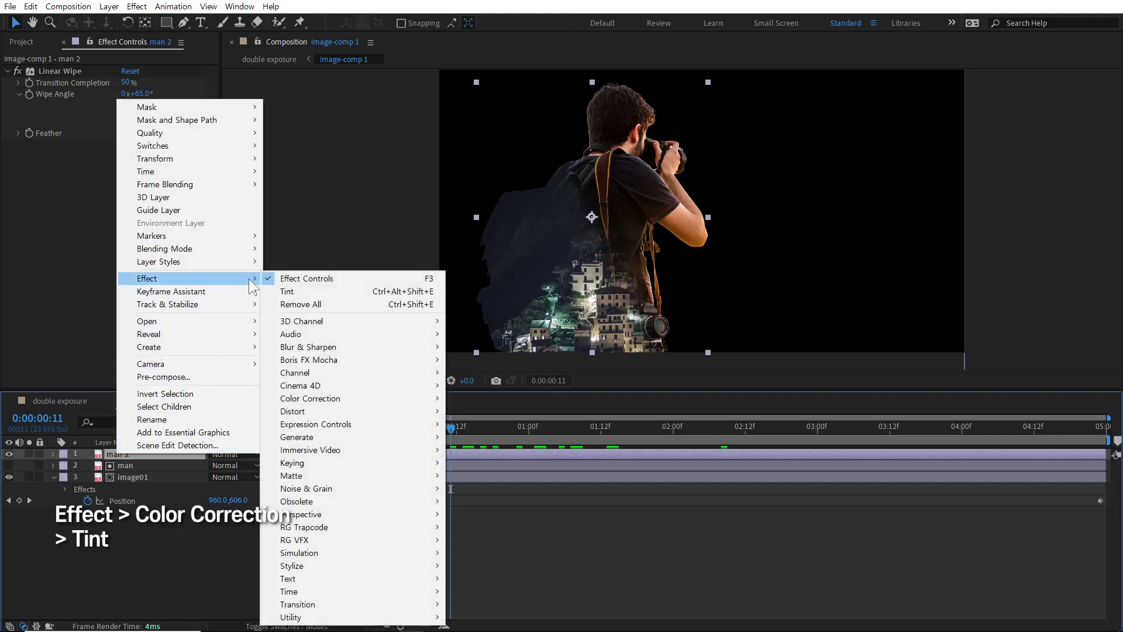
left_click(333, 291)
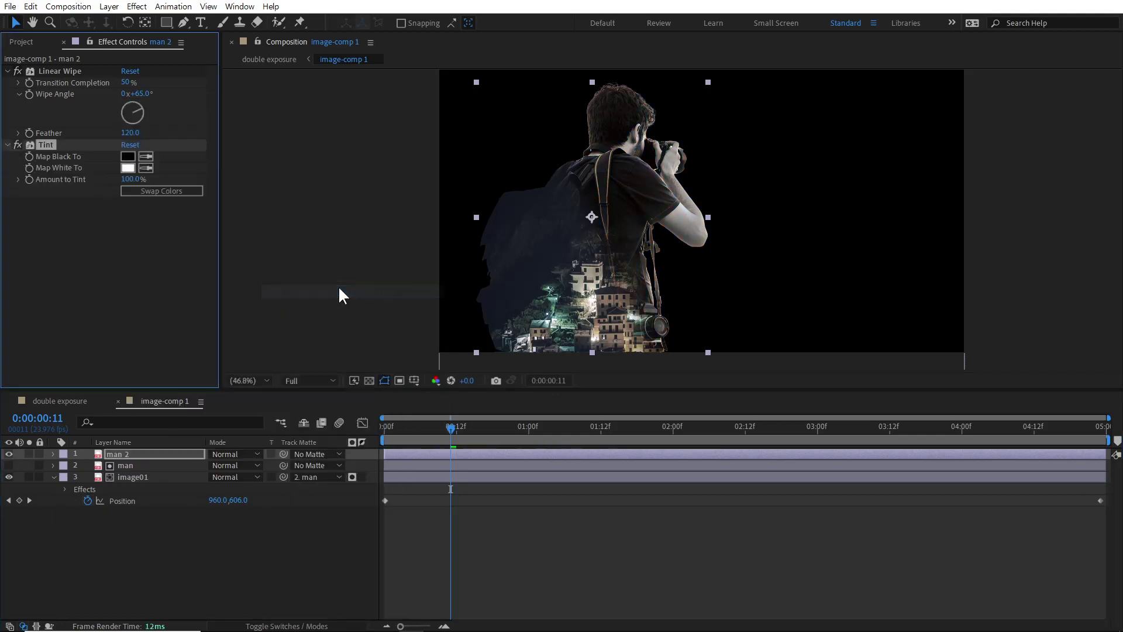
left_click(135, 179)
type("80")
left_click(336, 521)
left_click_drag(415, 433, 1116, 451)
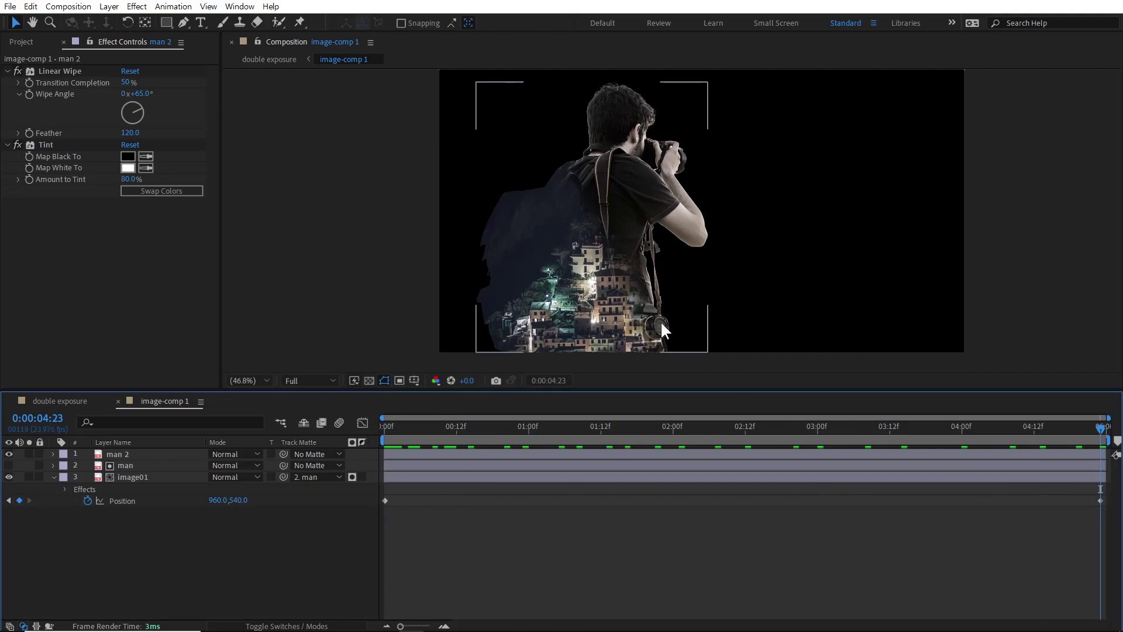
left_click(142, 454)
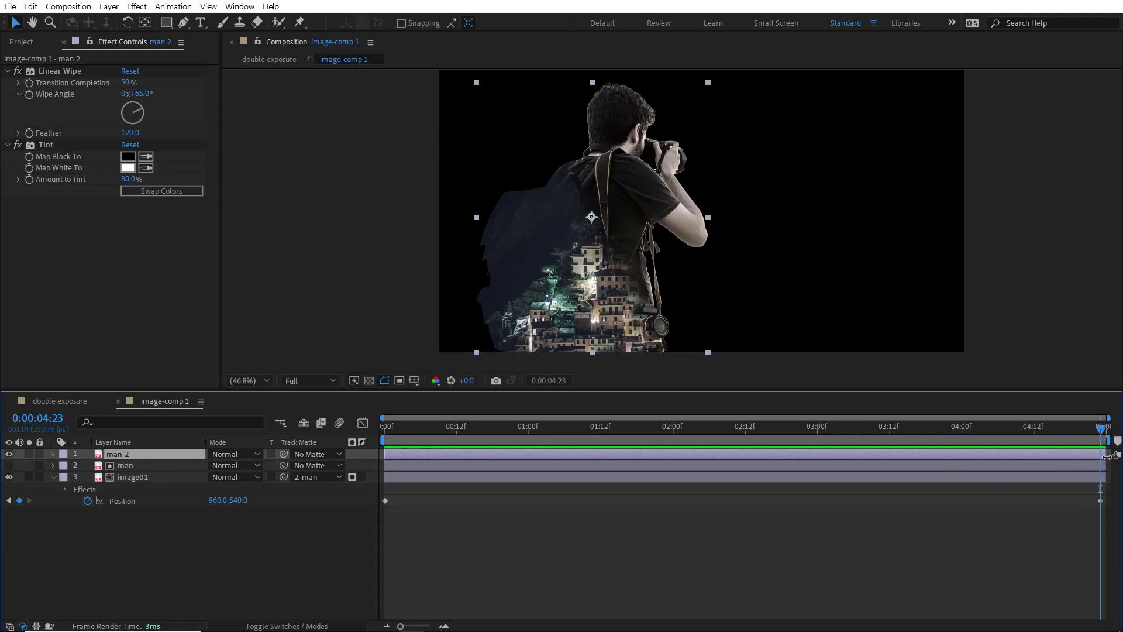
At frame 0, set the Linear Wipe Transition Completion to 20%
left_click(32, 82)
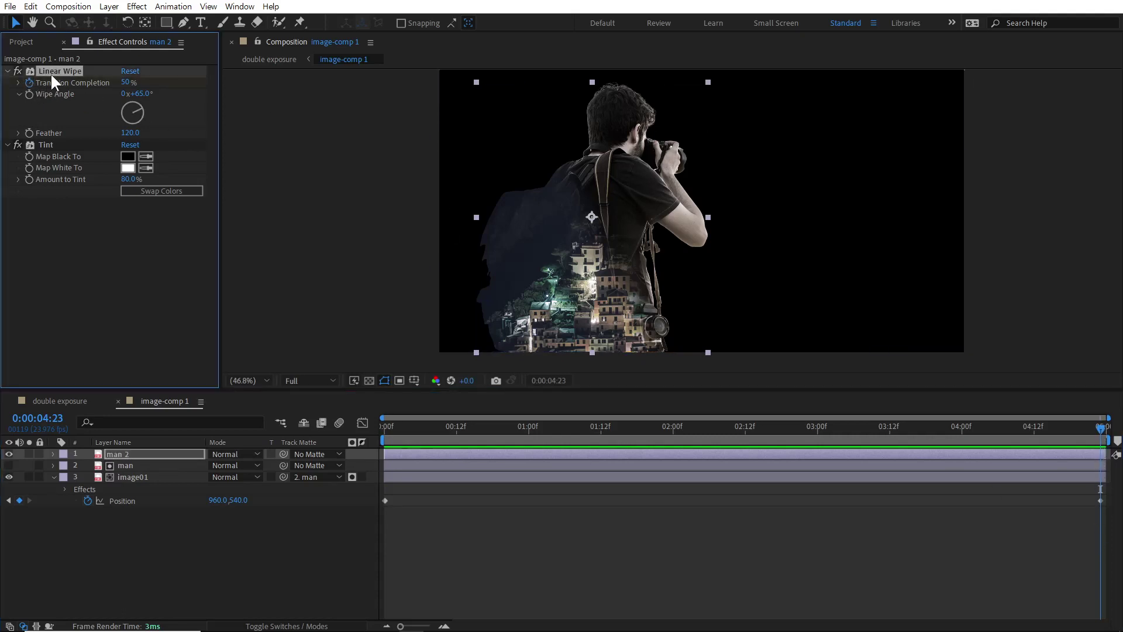
left_click_drag(394, 427, 360, 426)
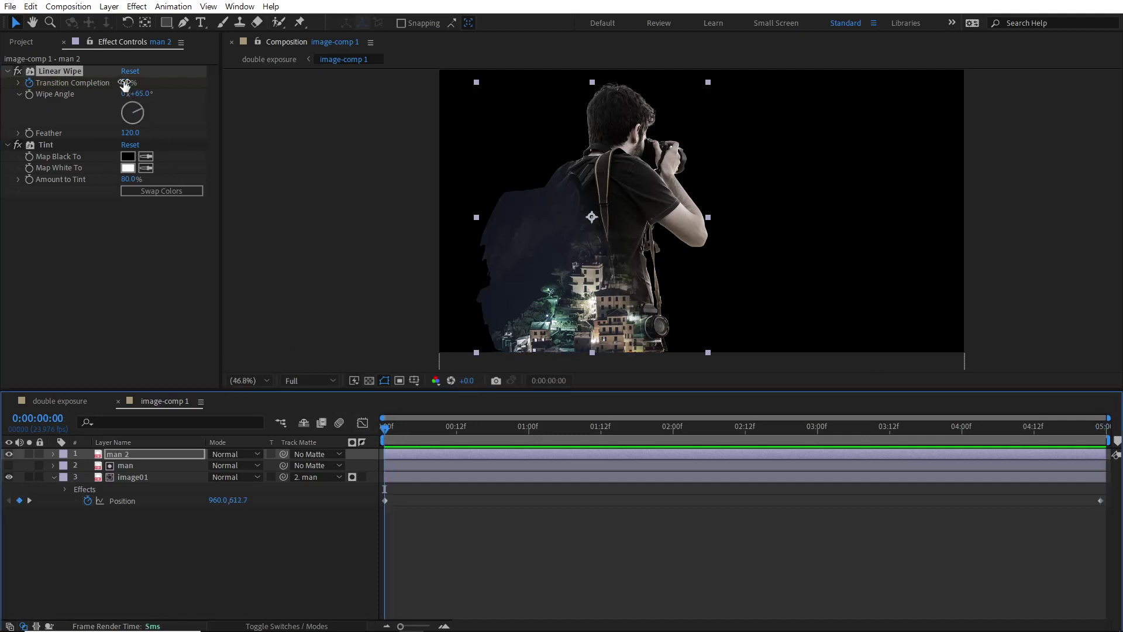
left_click(125, 83)
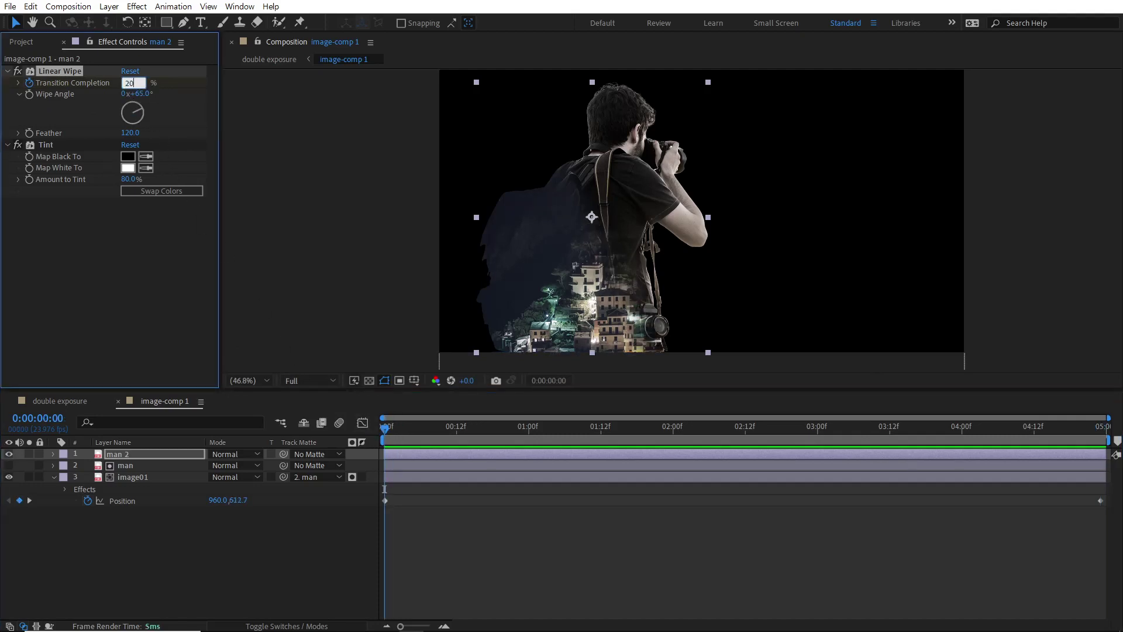
key("Return")
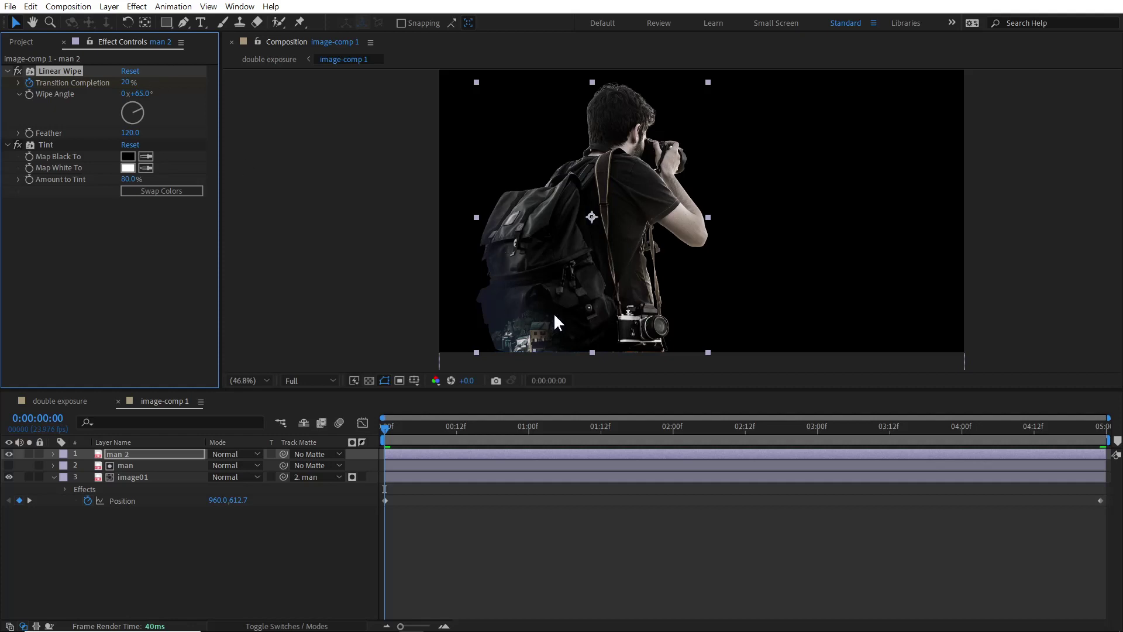
Scrub through to watch the wipe reveal grow, then return to the double exposure composition
left_click_drag(383, 431, 449, 427)
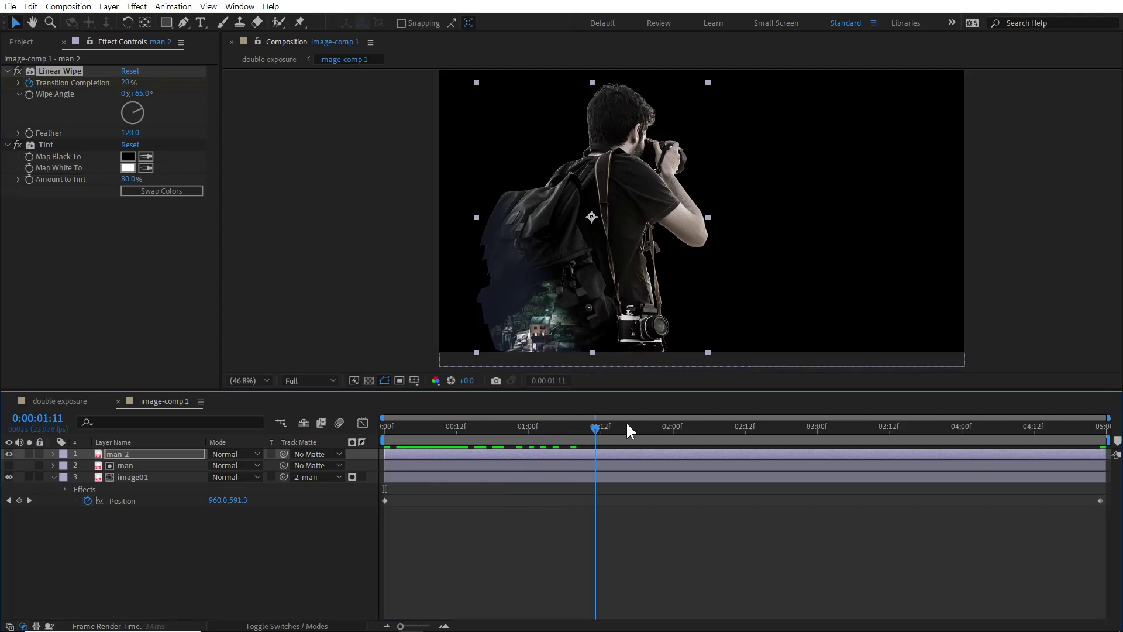
left_click_drag(450, 434, 1101, 446)
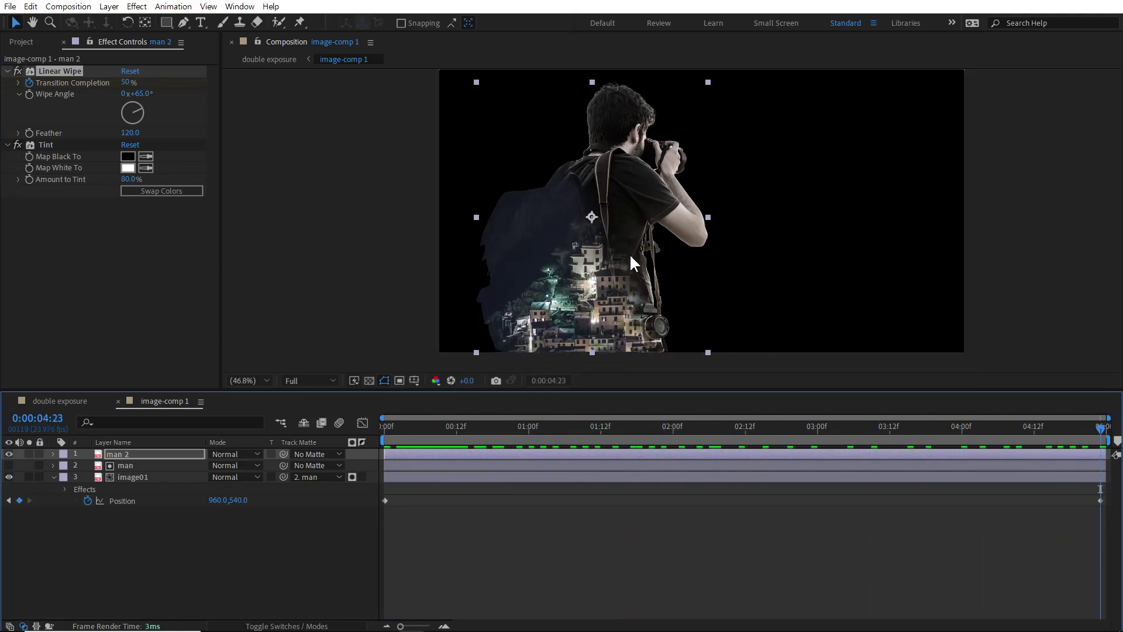
left_click(241, 538)
left_click_drag(222, 556, 160, 464)
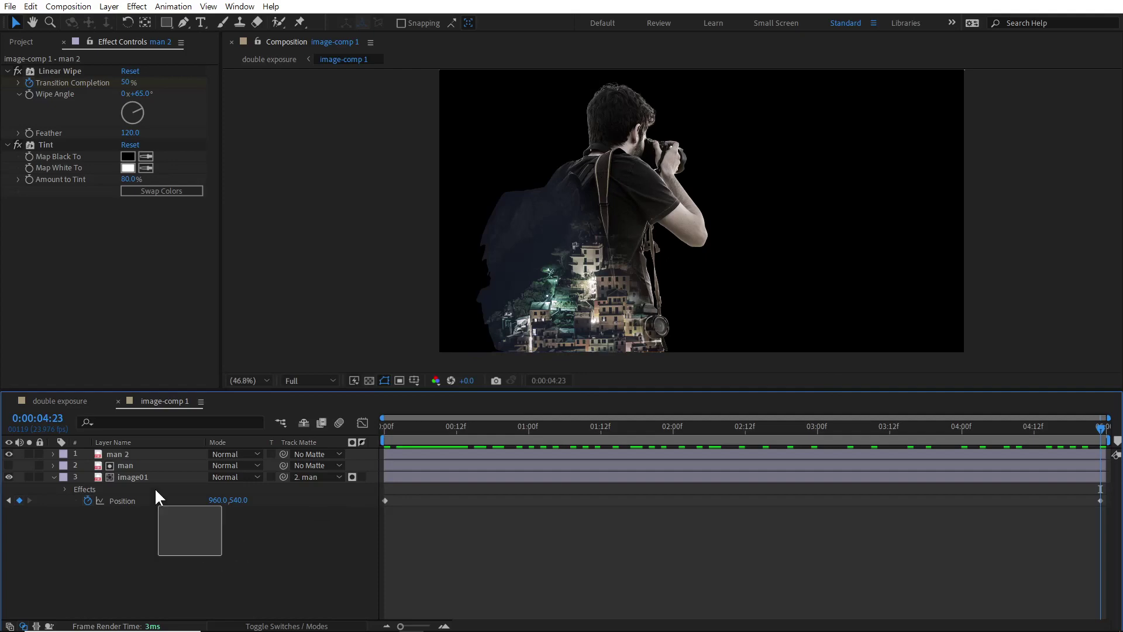
left_click(157, 519)
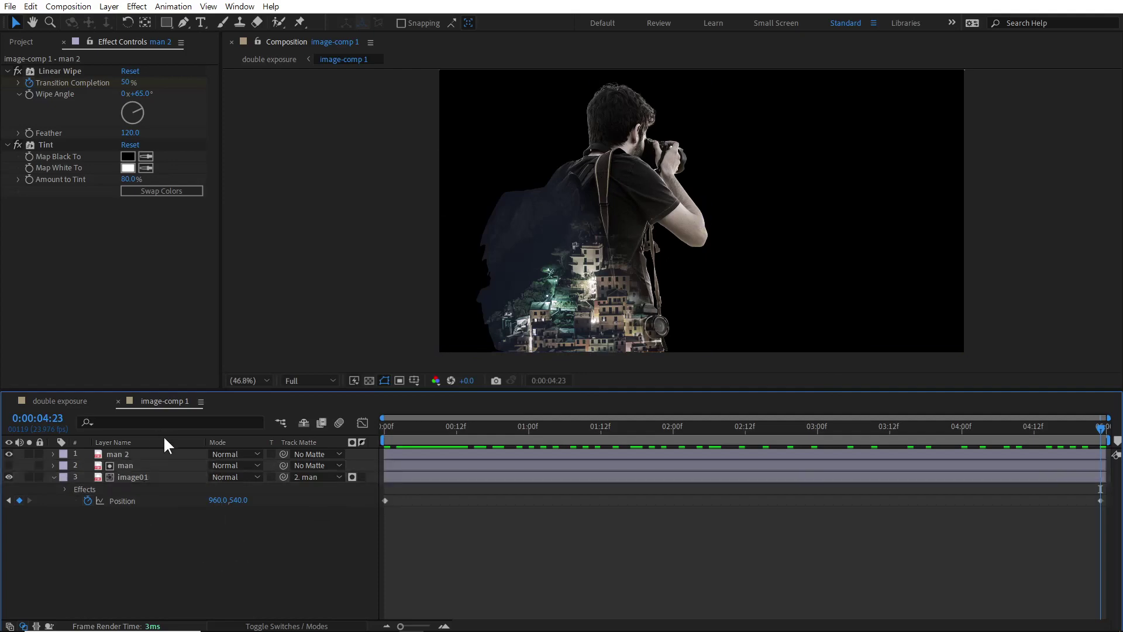
left_click(79, 398)
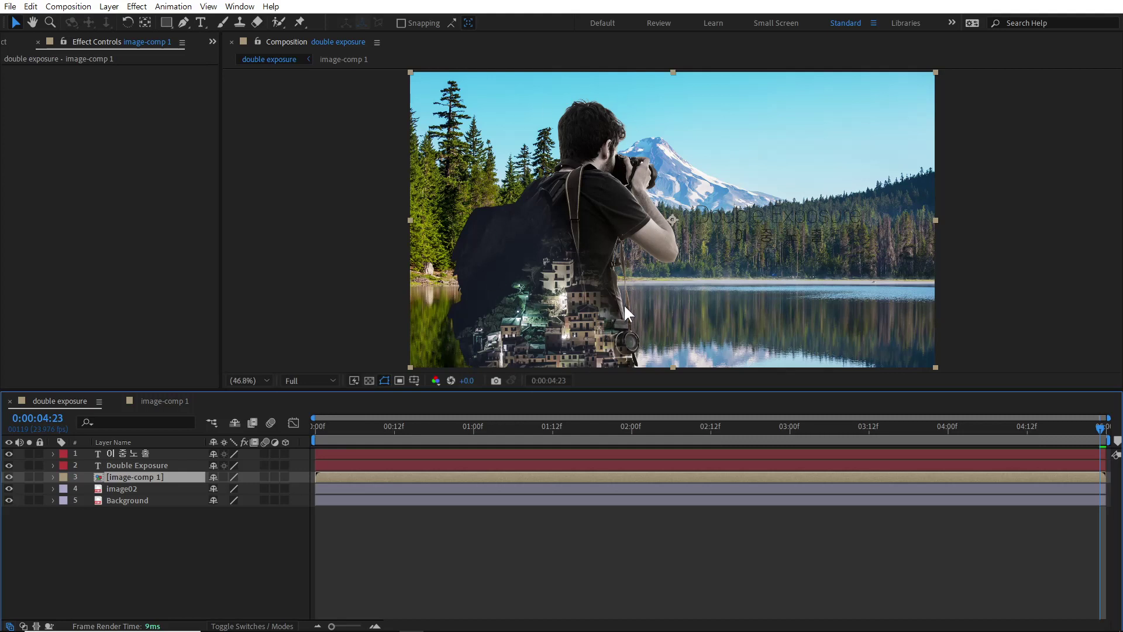
Apply a Tint effect to the image02 mountain-lake layer
left_click(142, 489)
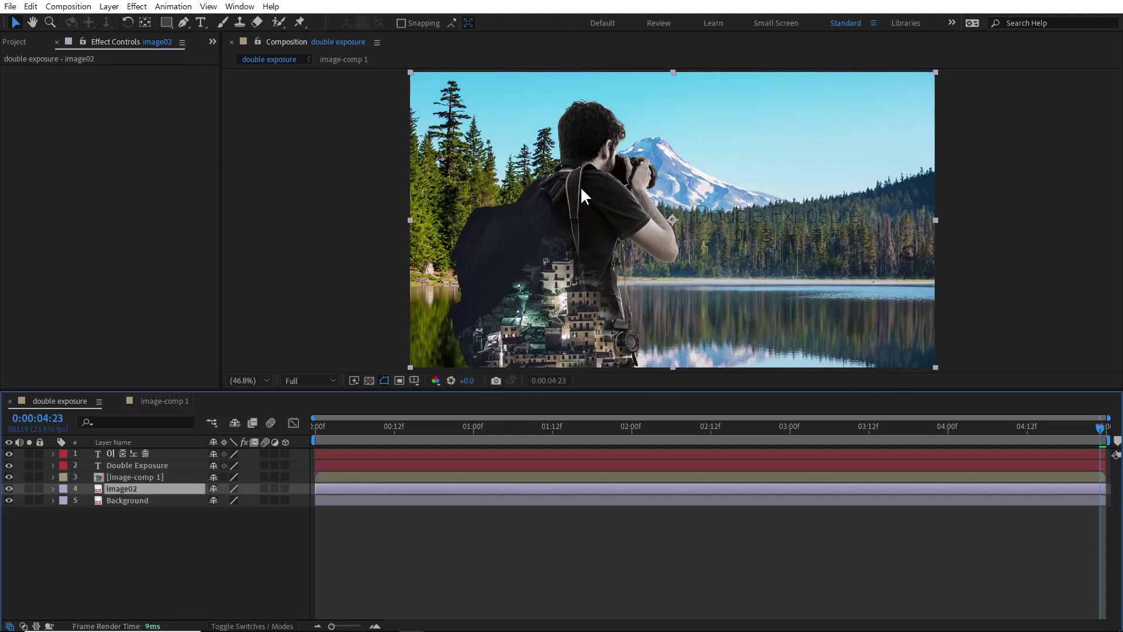
right_click(147, 485)
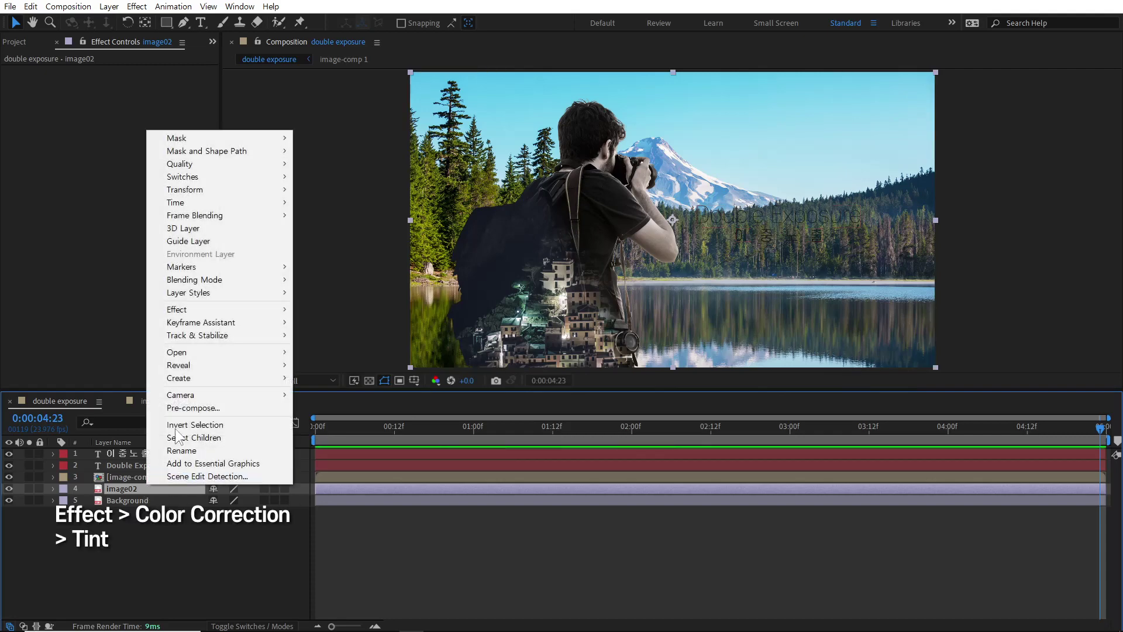
mouse_move(251, 306)
left_click(348, 298)
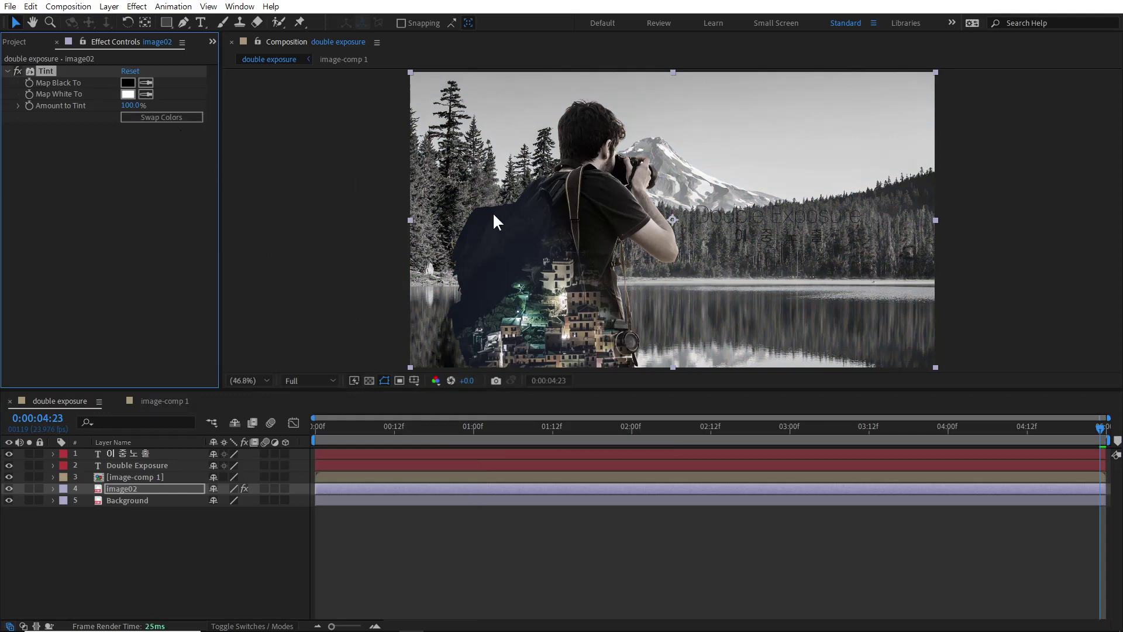
Set image02's opacity to 20% and scrub through to preview the composite
left_click(134, 489)
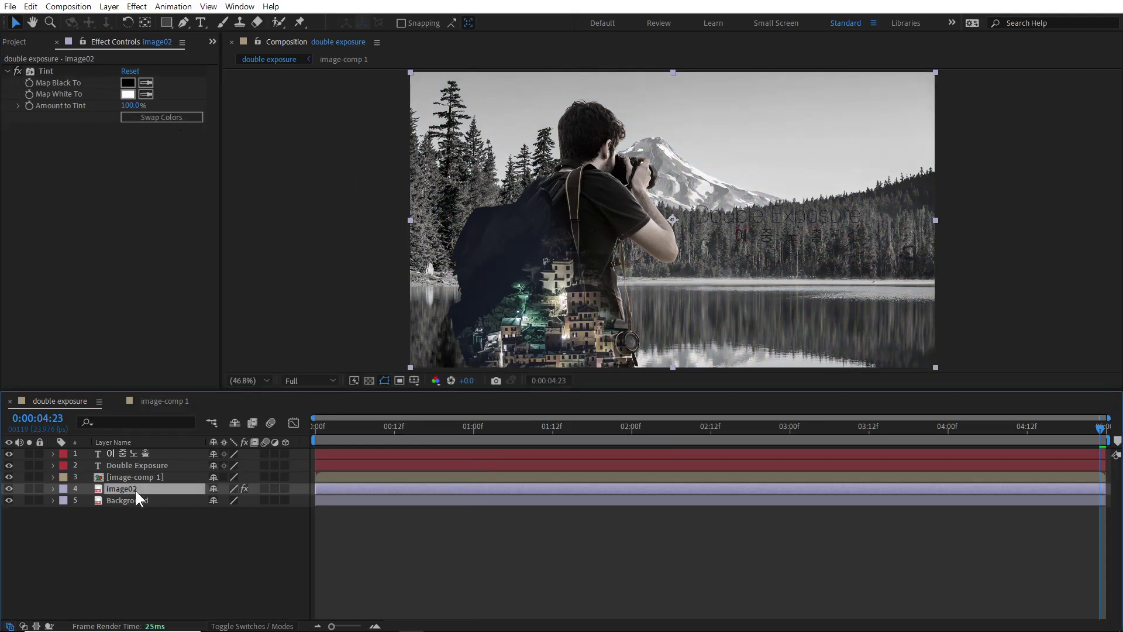
key("t")
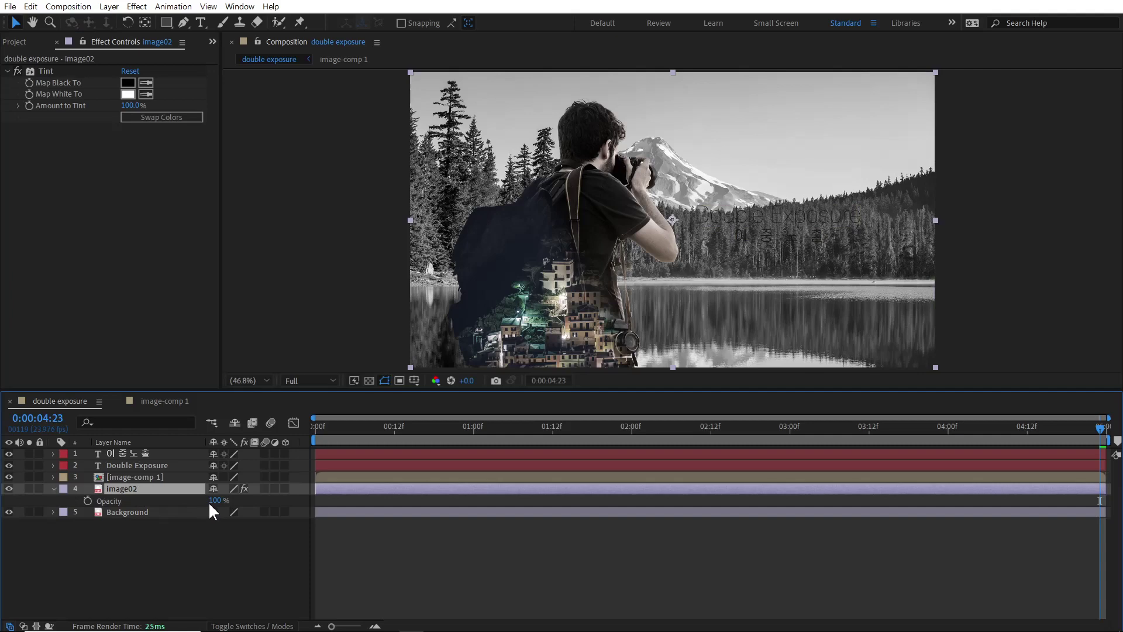
left_click(216, 500)
type("20")
key("Return")
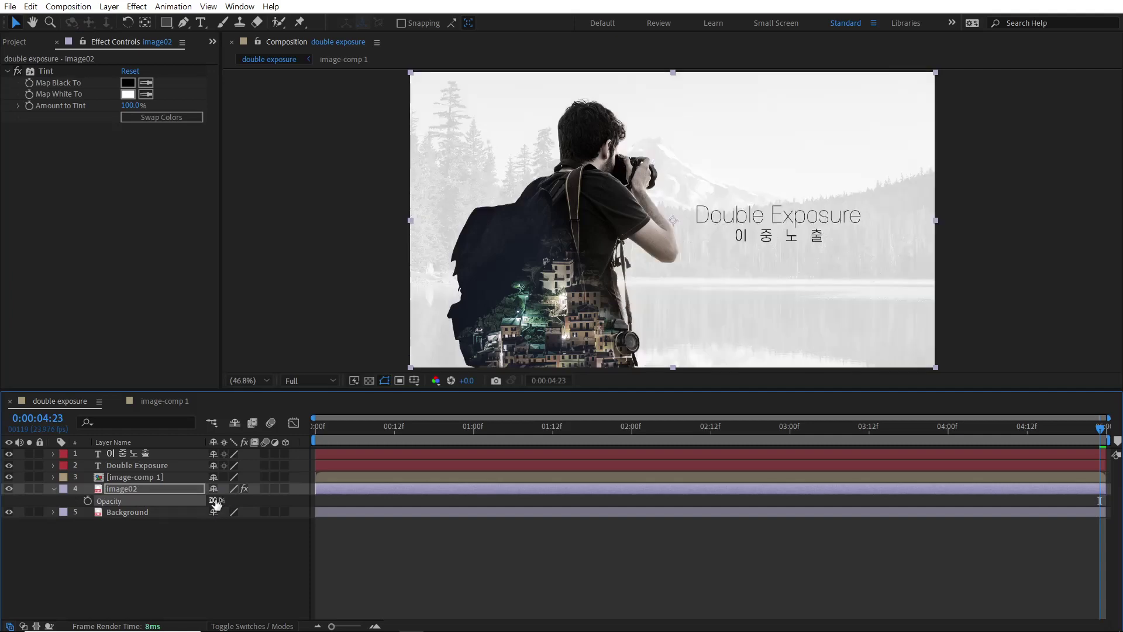
left_click(431, 537)
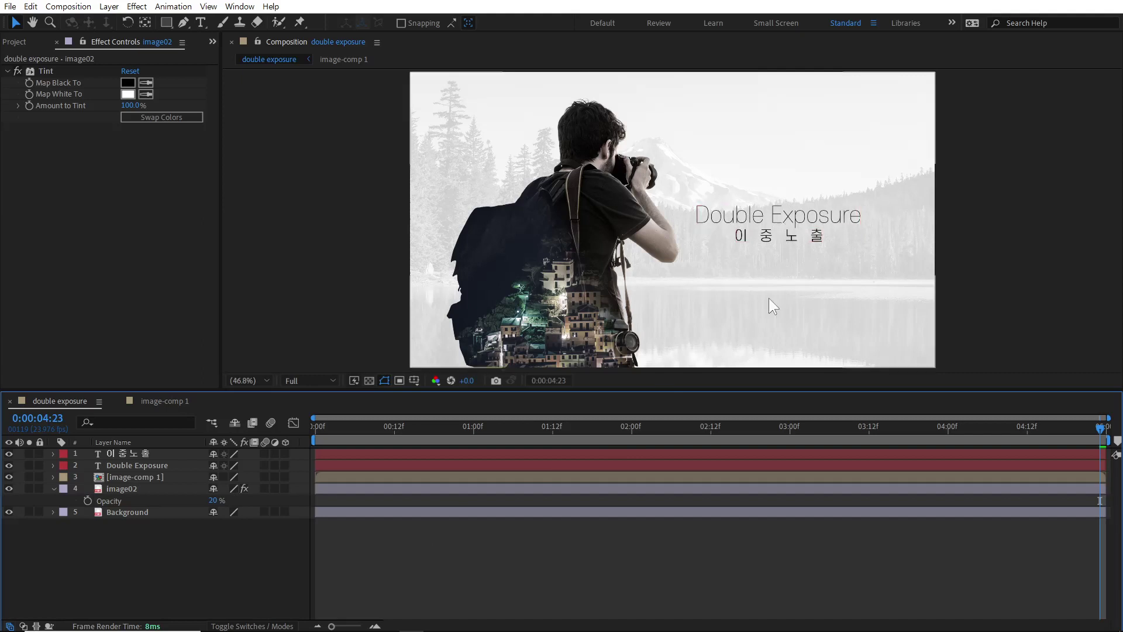
left_click_drag(323, 437, 1092, 452)
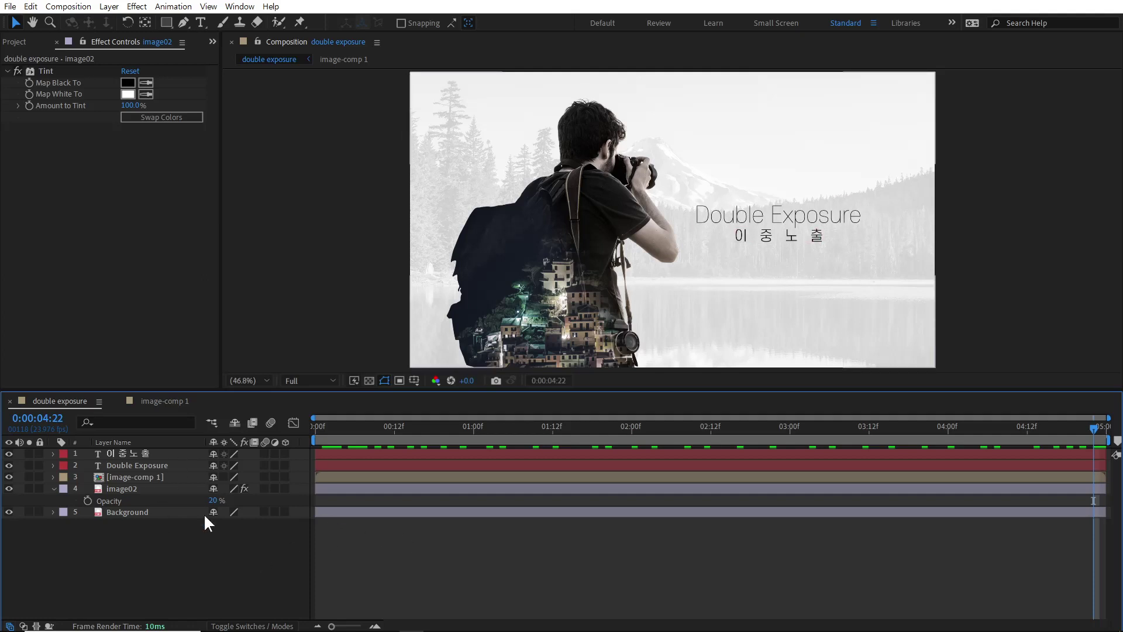
Turn on 3D for image02, image-comp 1 and both title layers, leaving Background flat
left_click(160, 514)
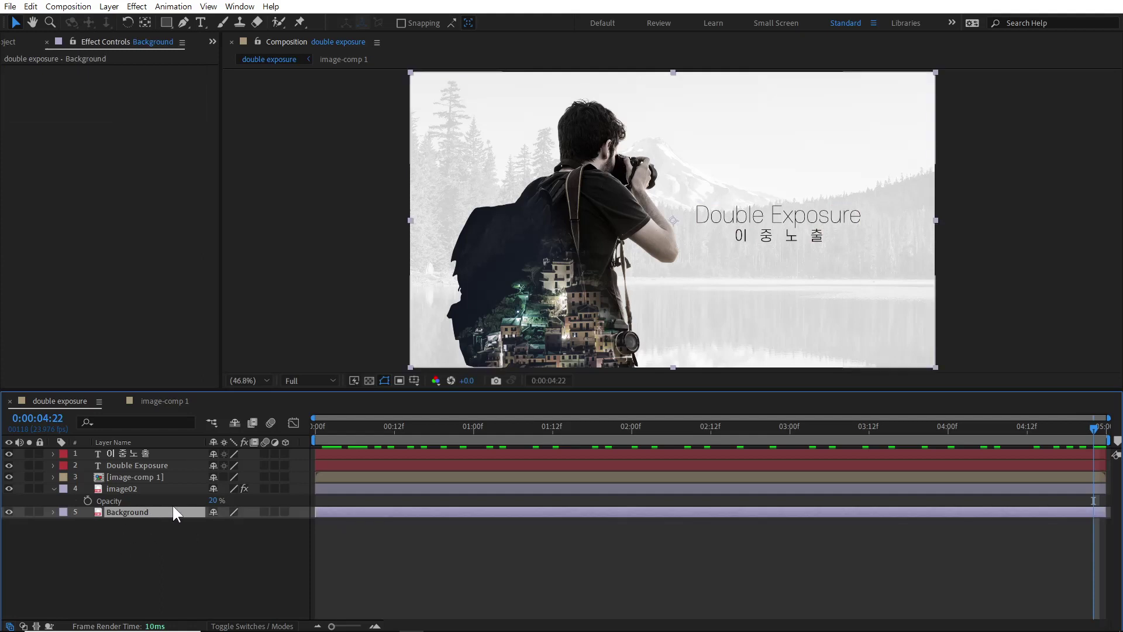
left_click(284, 488)
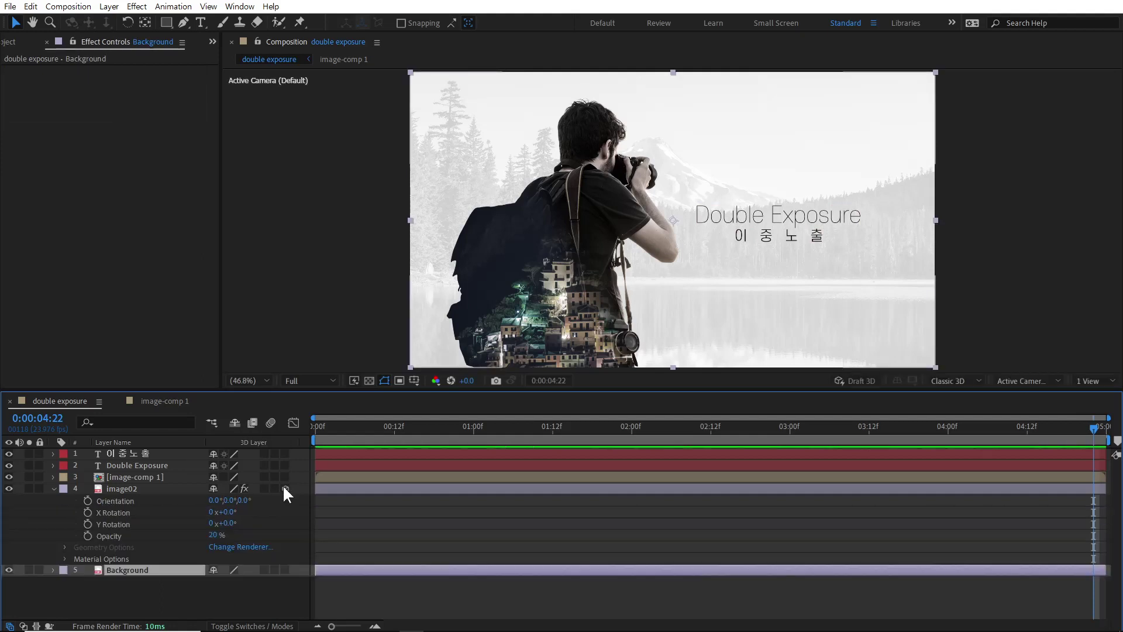
left_click_drag(285, 452, 287, 487)
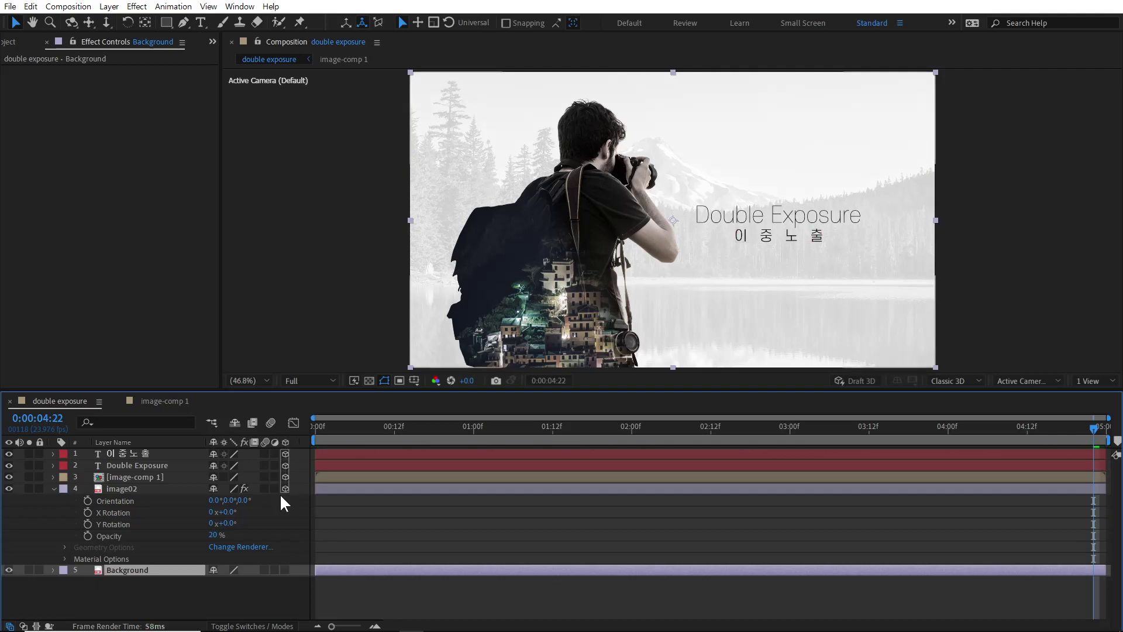
left_click(54, 489)
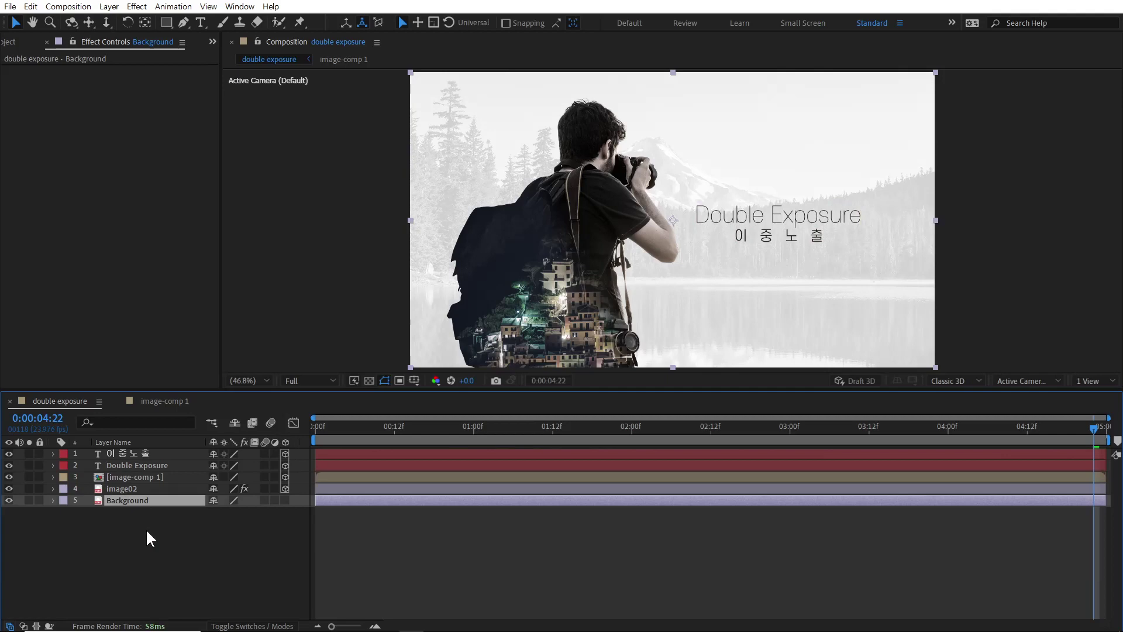
left_click(146, 529)
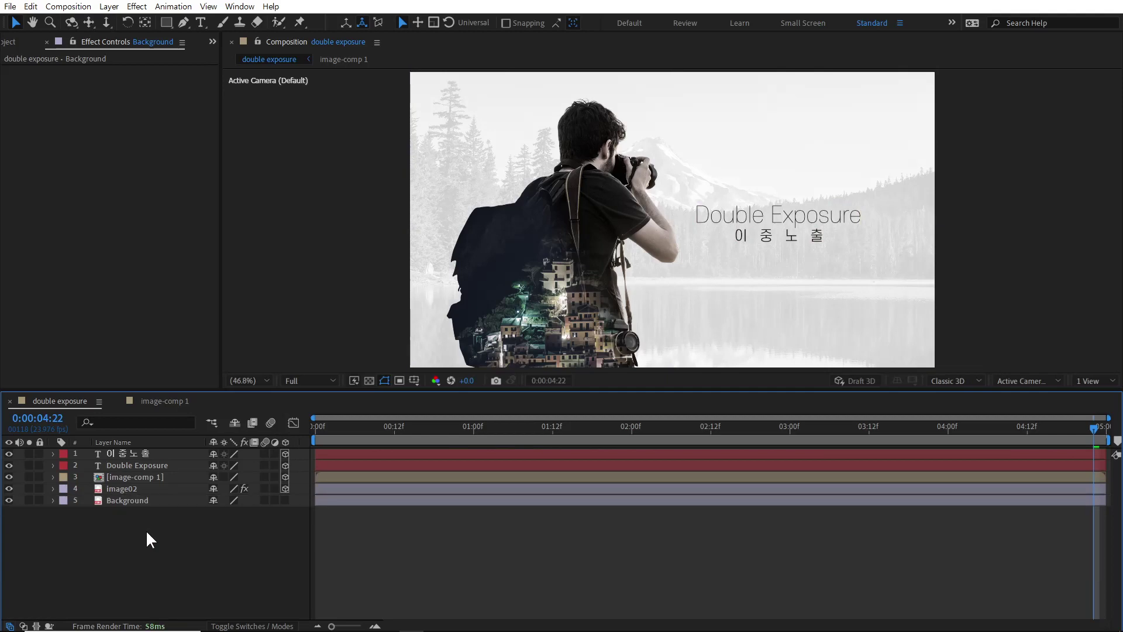
Create Camera 1 as a one-node camera using the 15mm lens preset
right_click(146, 531)
mouse_move(248, 389)
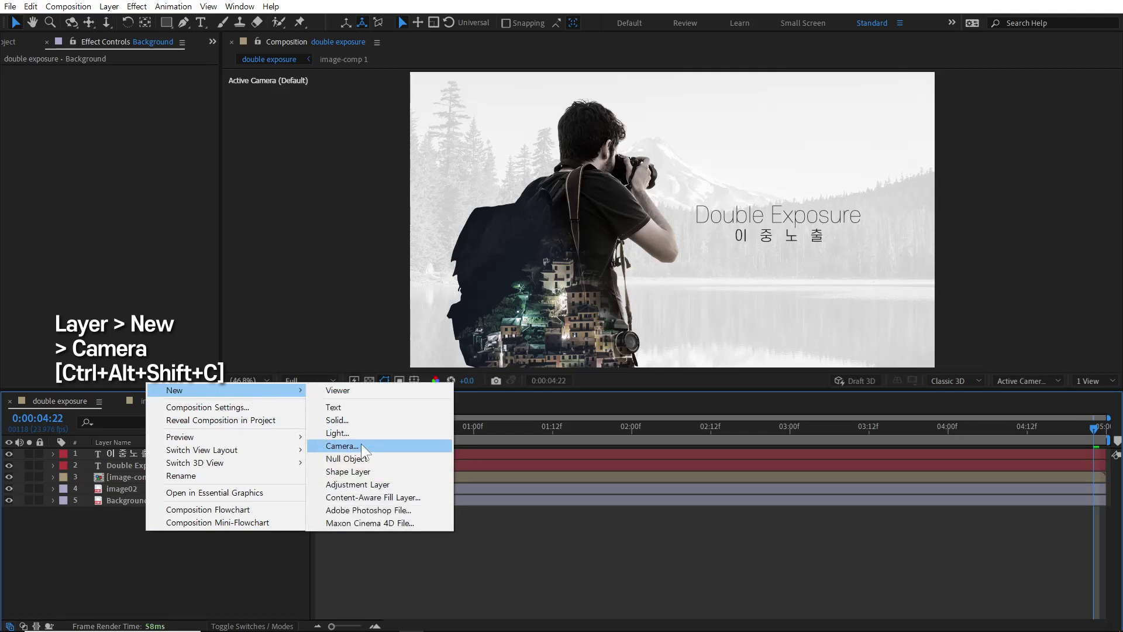
left_click(360, 444)
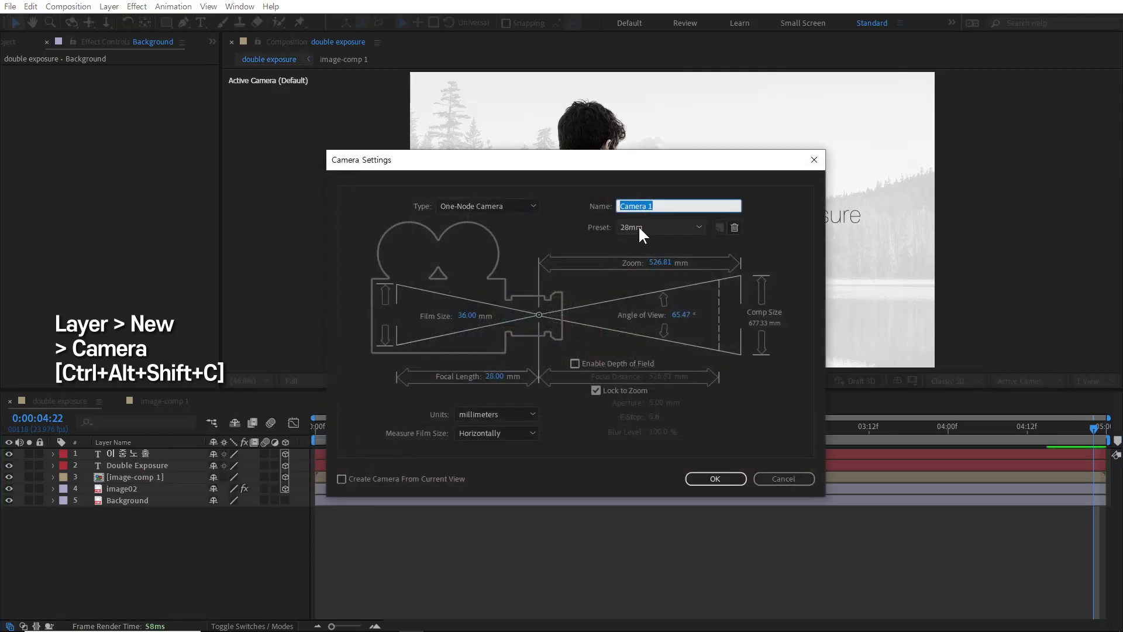
left_click(638, 226)
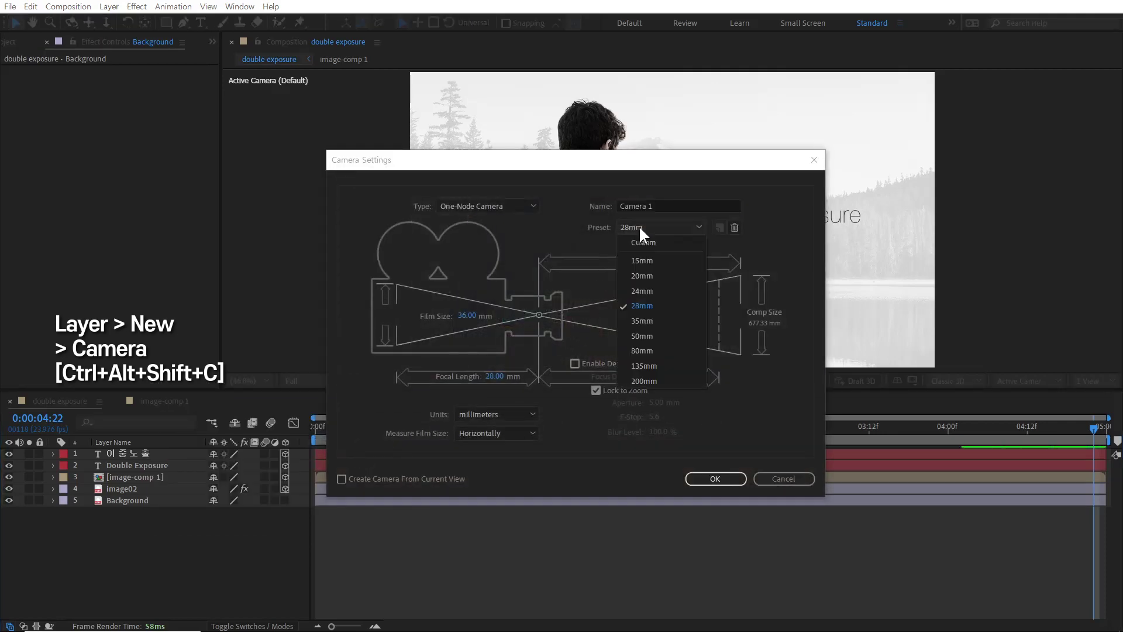
left_click(667, 263)
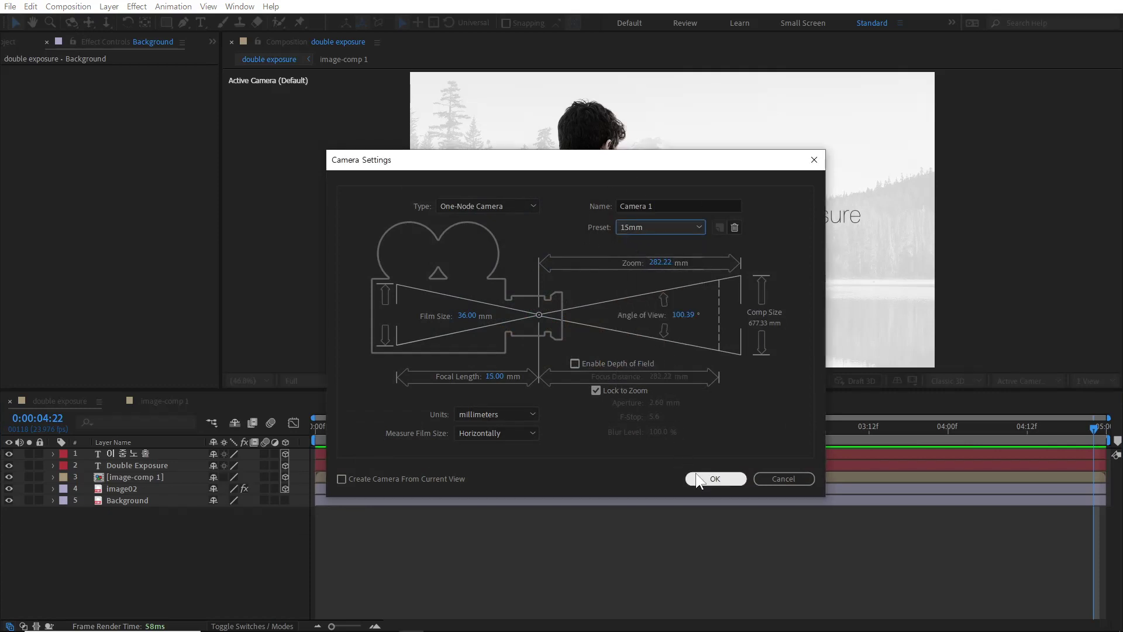
left_click(712, 480)
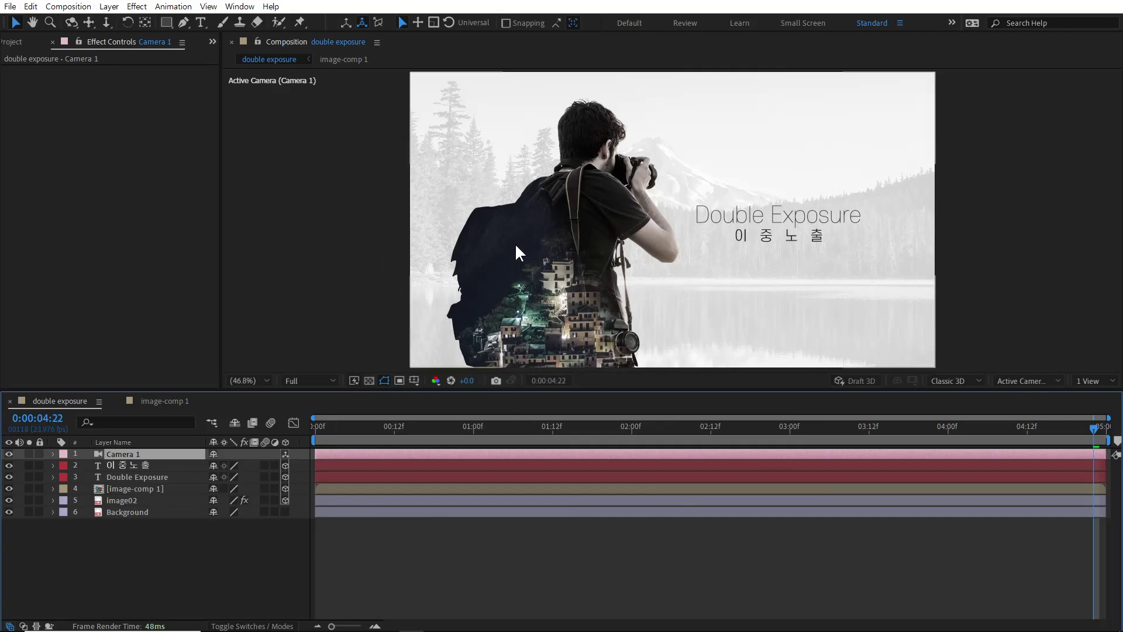
Switch the viewer to a 2 Views layout with a Top view beside the camera view
left_click(1087, 381)
left_click(1051, 409)
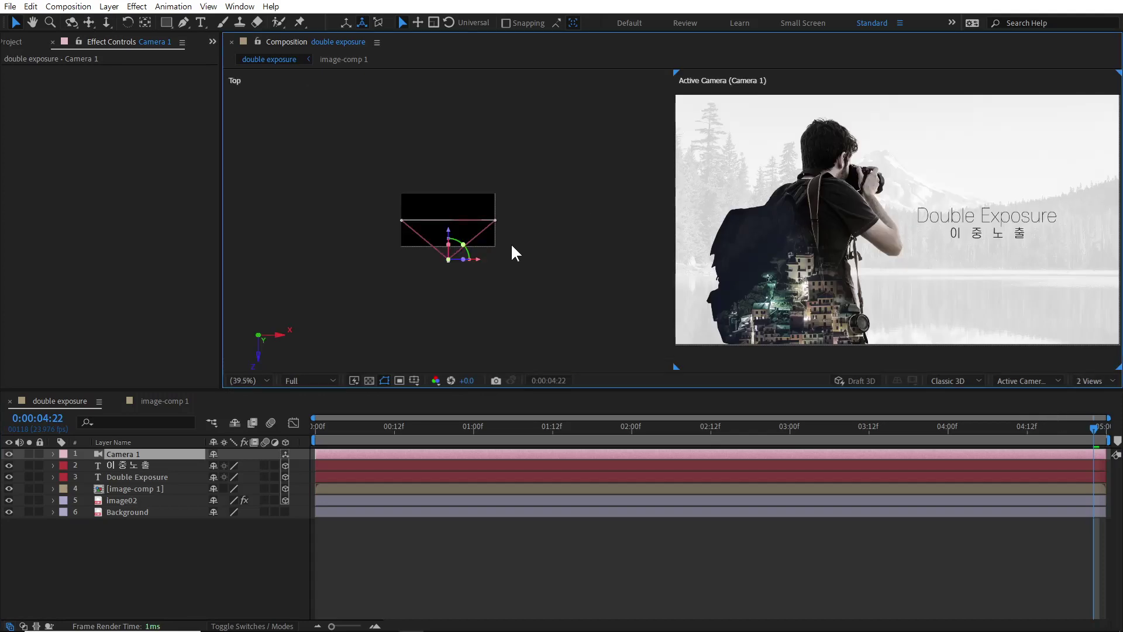
scroll(511, 243, "up", 2)
scroll(514, 245, "up", 2)
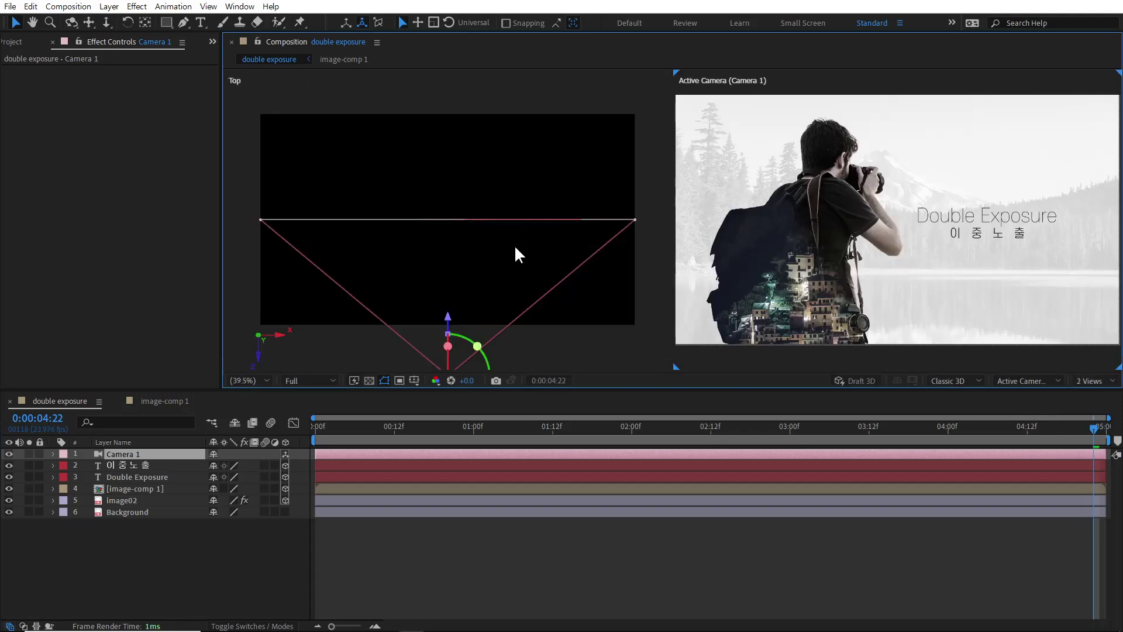
Make the Top view active and pan it with the Hand tool to frame Camera 1
left_click(140, 464)
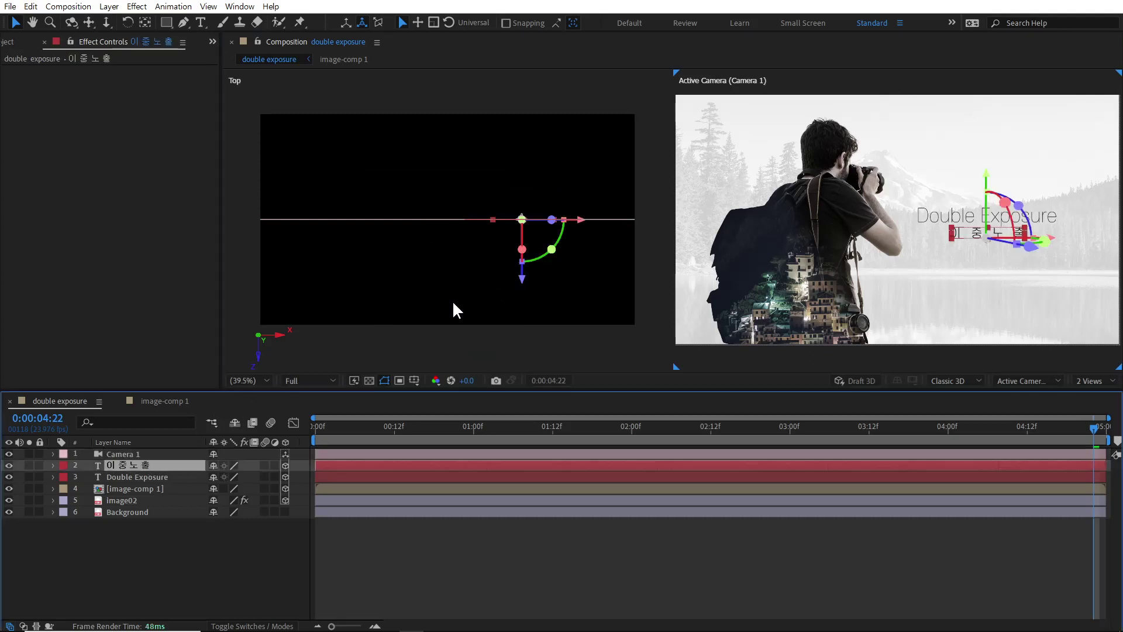
left_click(148, 455)
left_click(454, 320)
key("h")
left_click_drag(476, 250, 496, 263)
key("v")
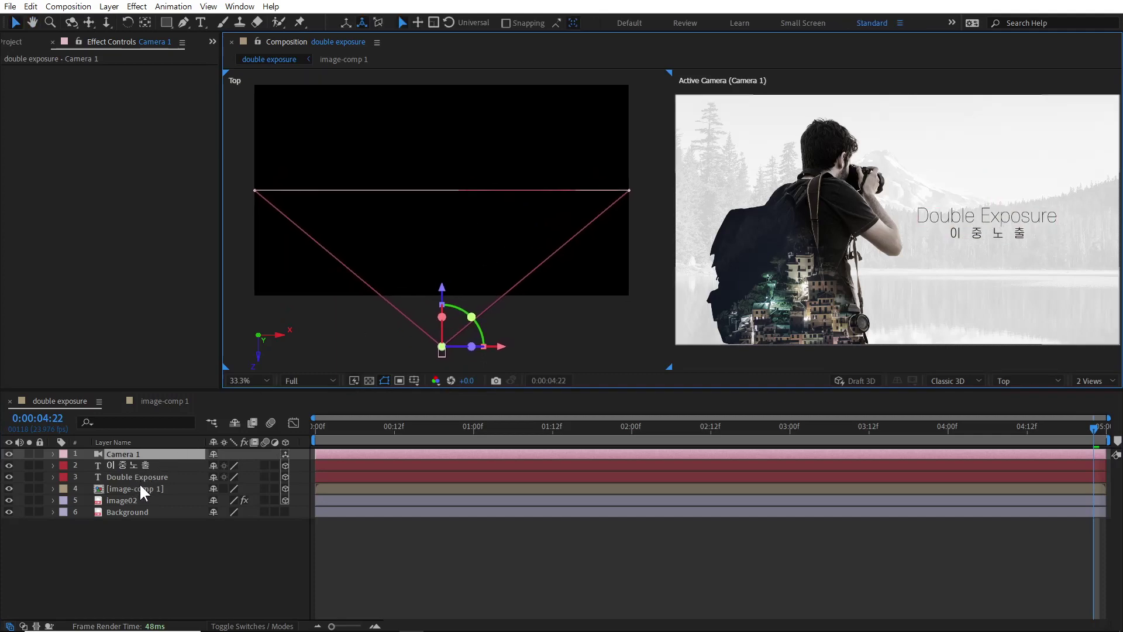
left_click(138, 488)
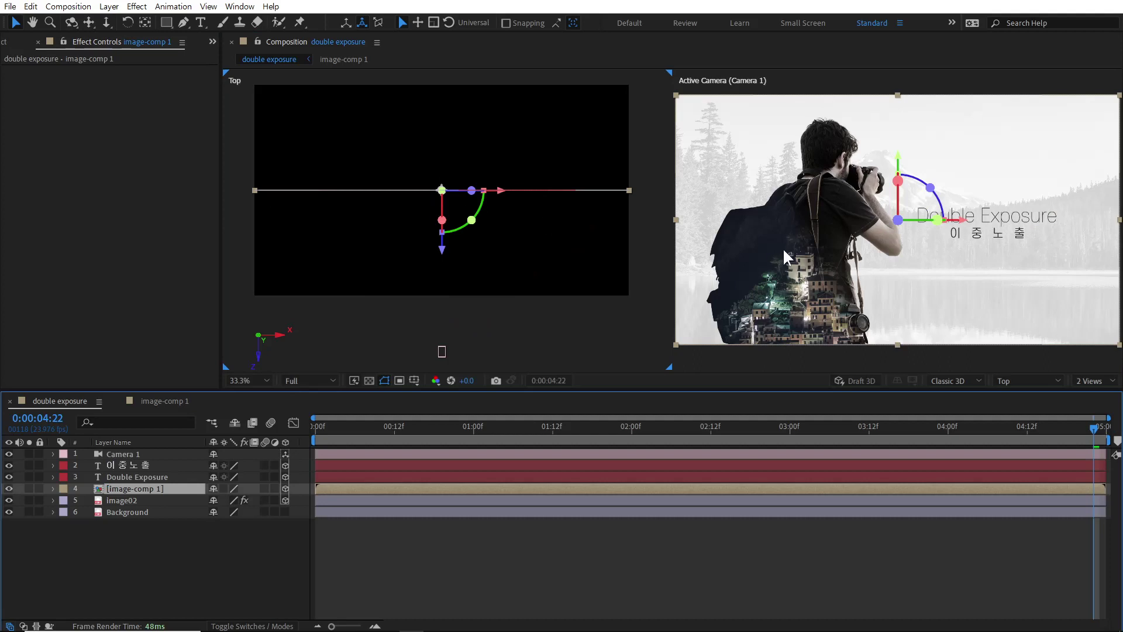
Push image02 further back along its Z axis in the Top view
left_click(143, 499)
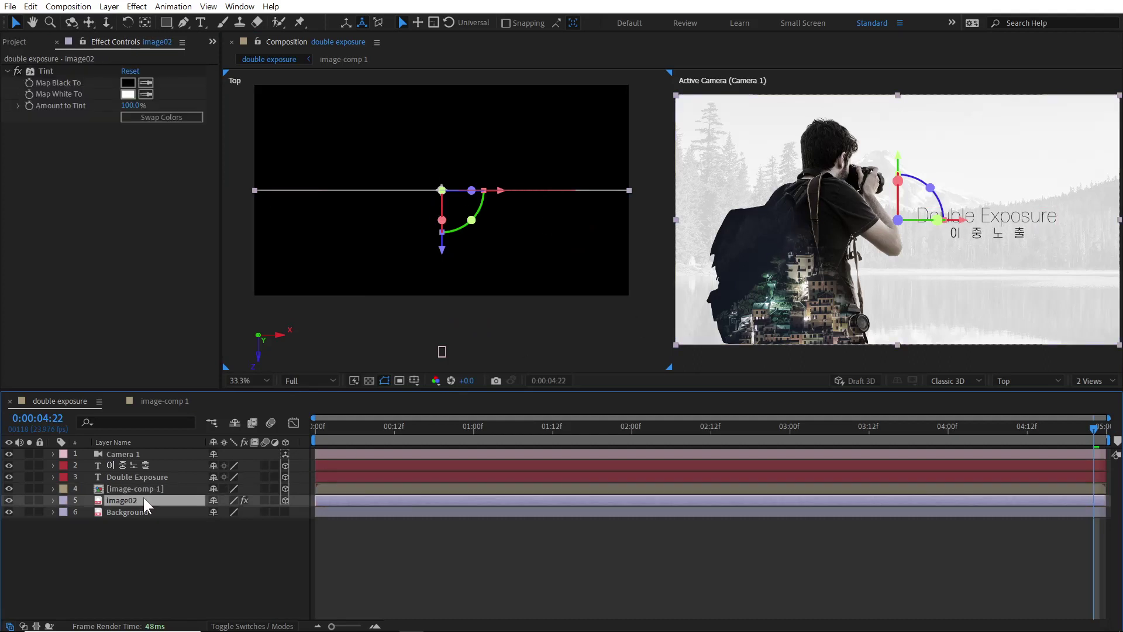
left_click_drag(444, 247, 465, 143)
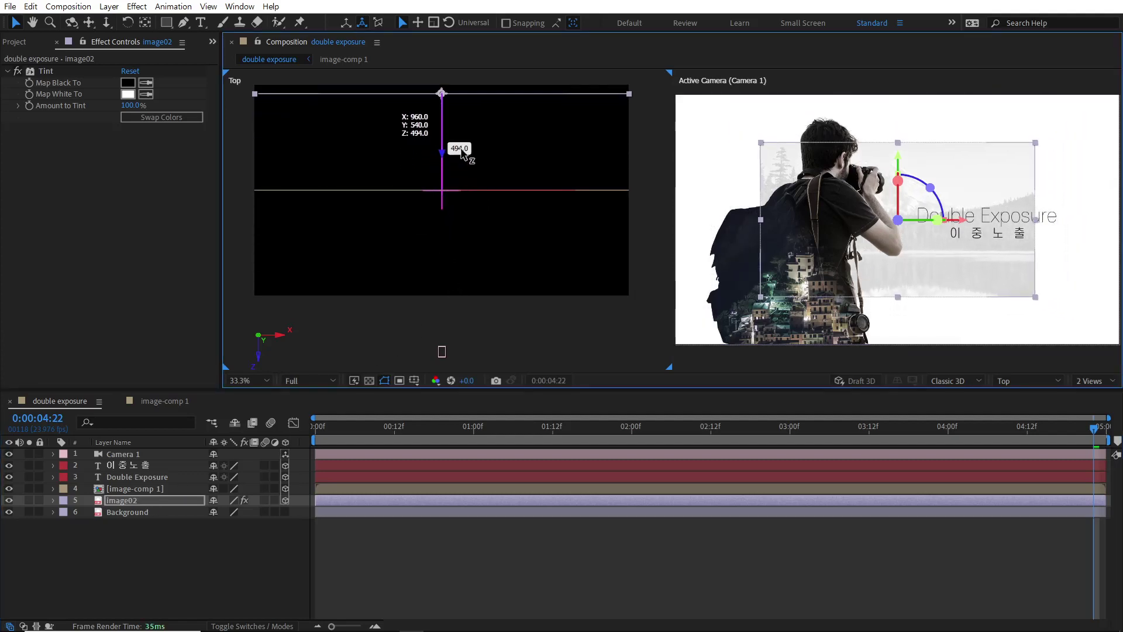
left_click_drag(465, 146, 468, 148)
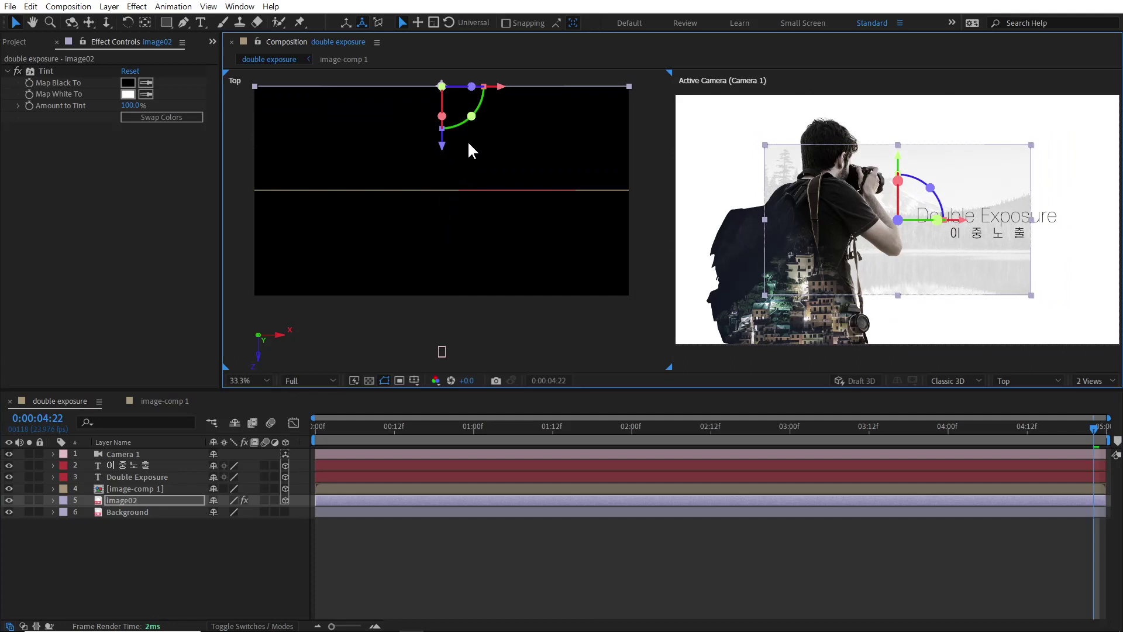
Scale image02 up to 169% so it fills the camera frame
left_click(149, 500)
key("s")
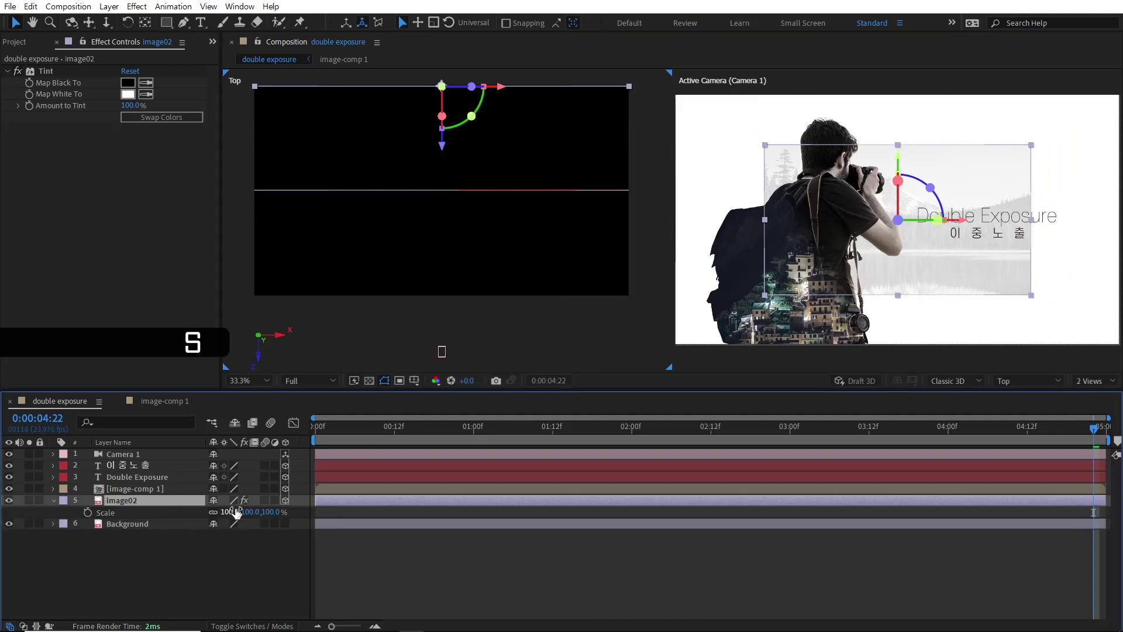
left_click_drag(233, 511, 263, 500)
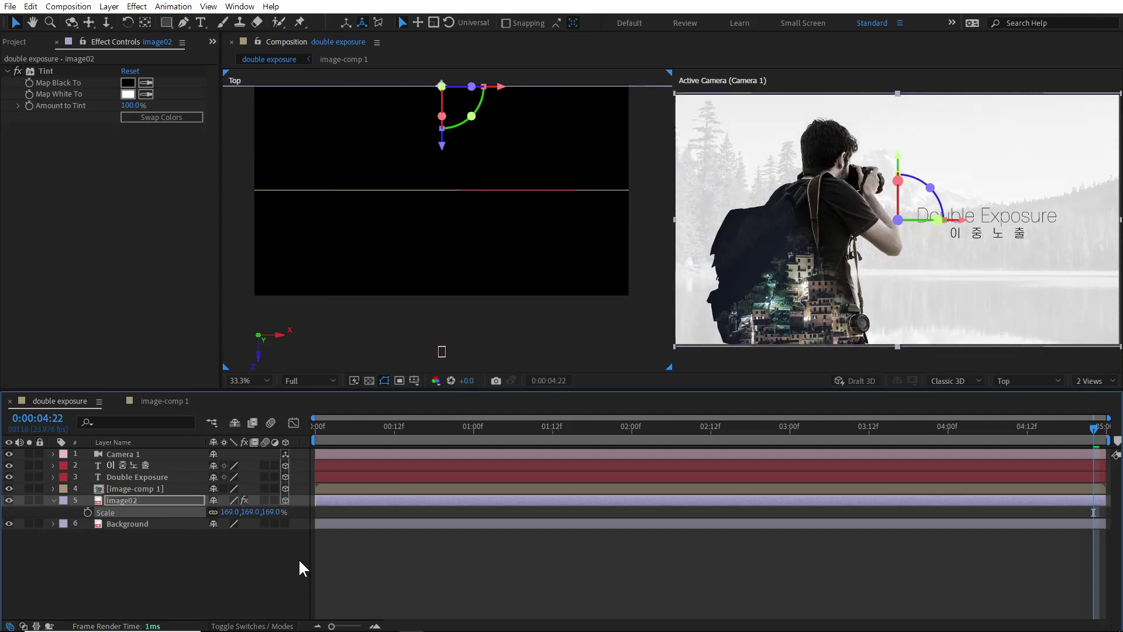
left_click(134, 463)
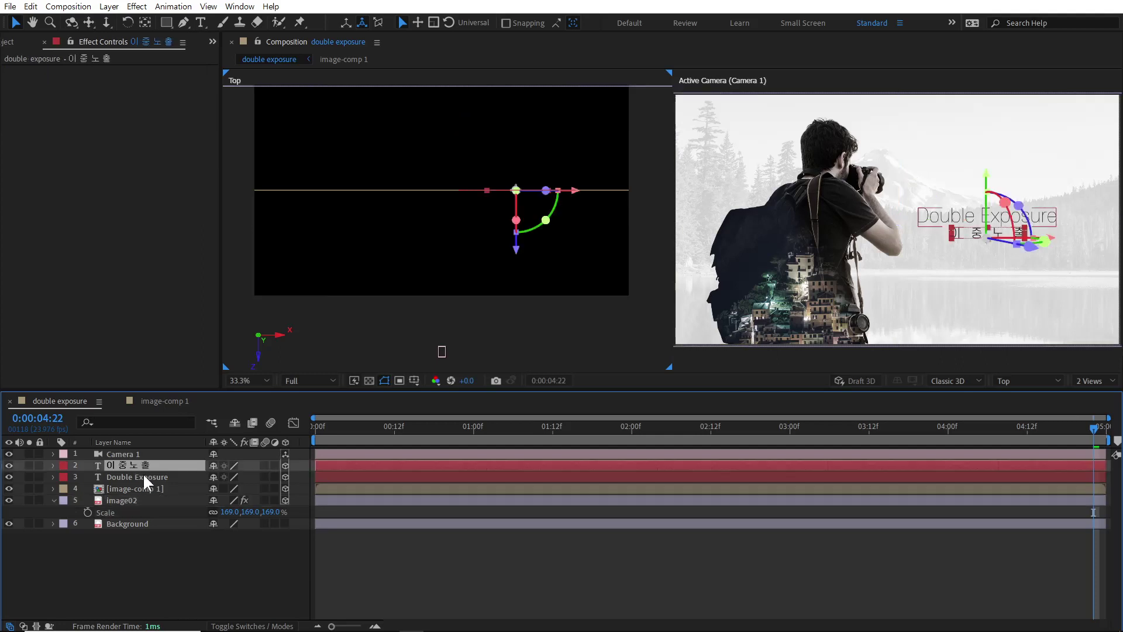
Push the Double Exposure and Korean title layers back in depth to matching Z positions
left_click(142, 473)
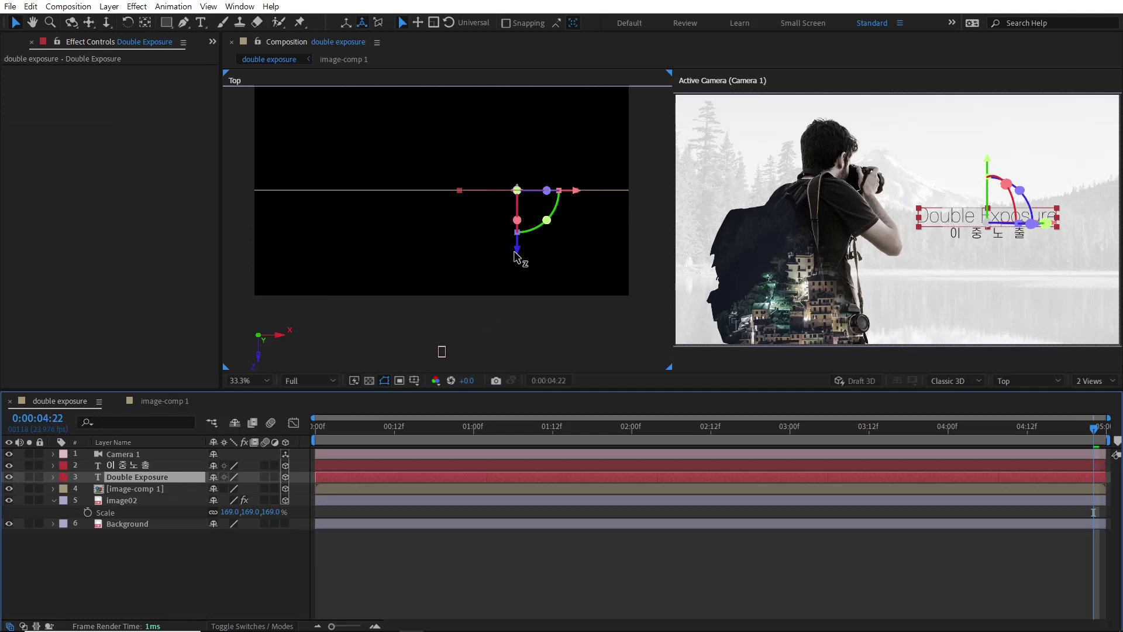
left_click_drag(515, 253, 526, 341)
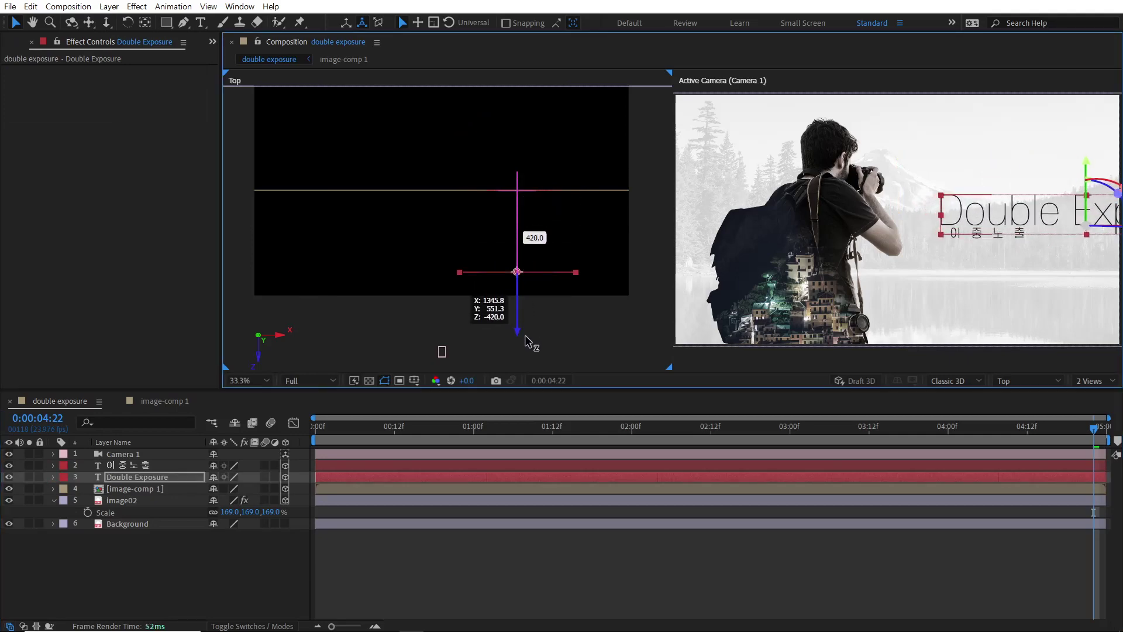
left_click_drag(526, 338, 531, 336)
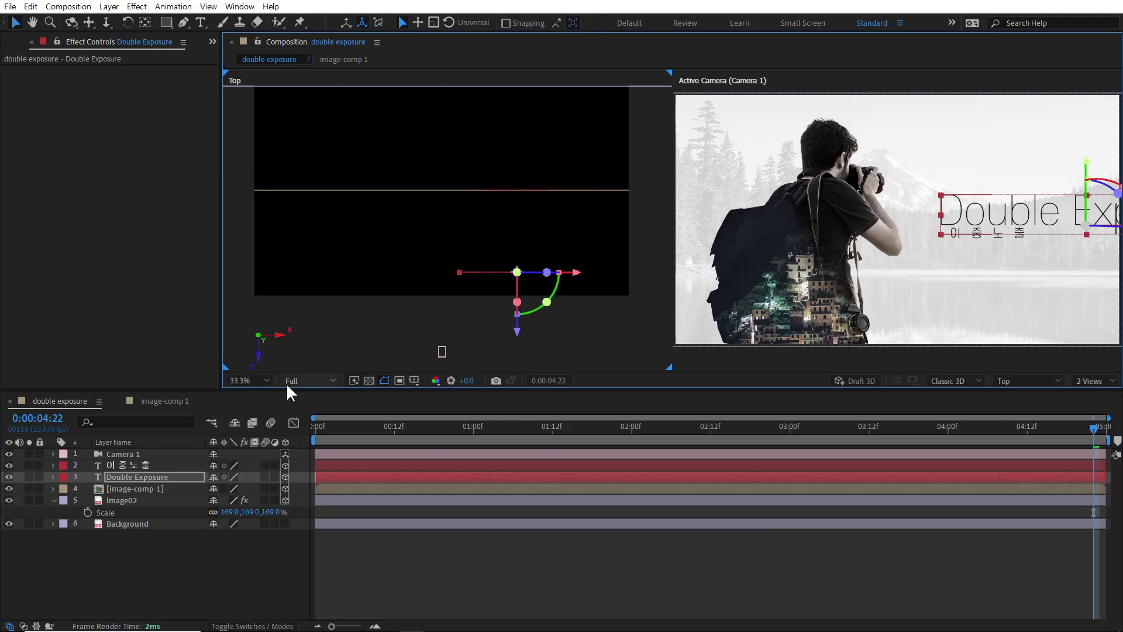
left_click(146, 465)
left_click_drag(520, 248, 527, 348)
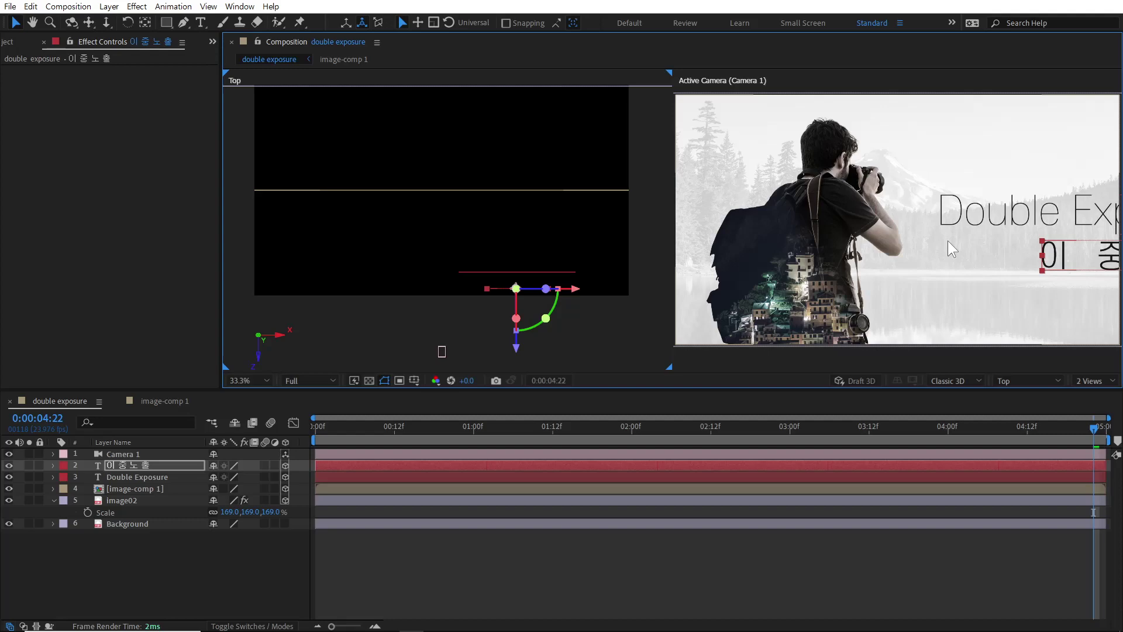
Shrink both title layers to 62% and shift them left within the frame
left_click(158, 475, "shift")
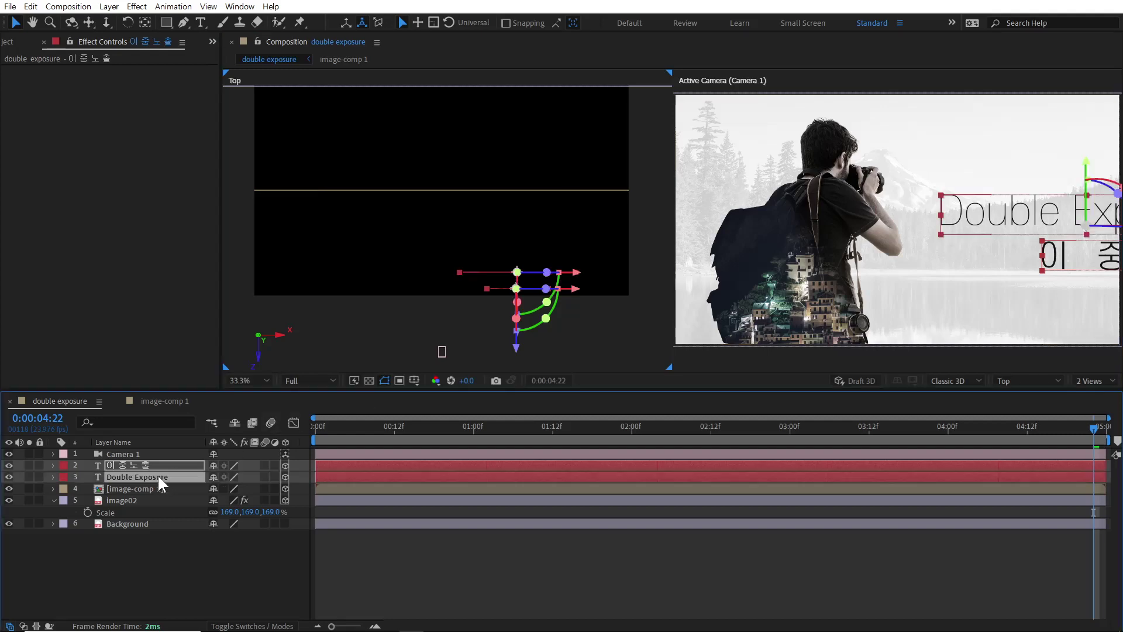
key("s")
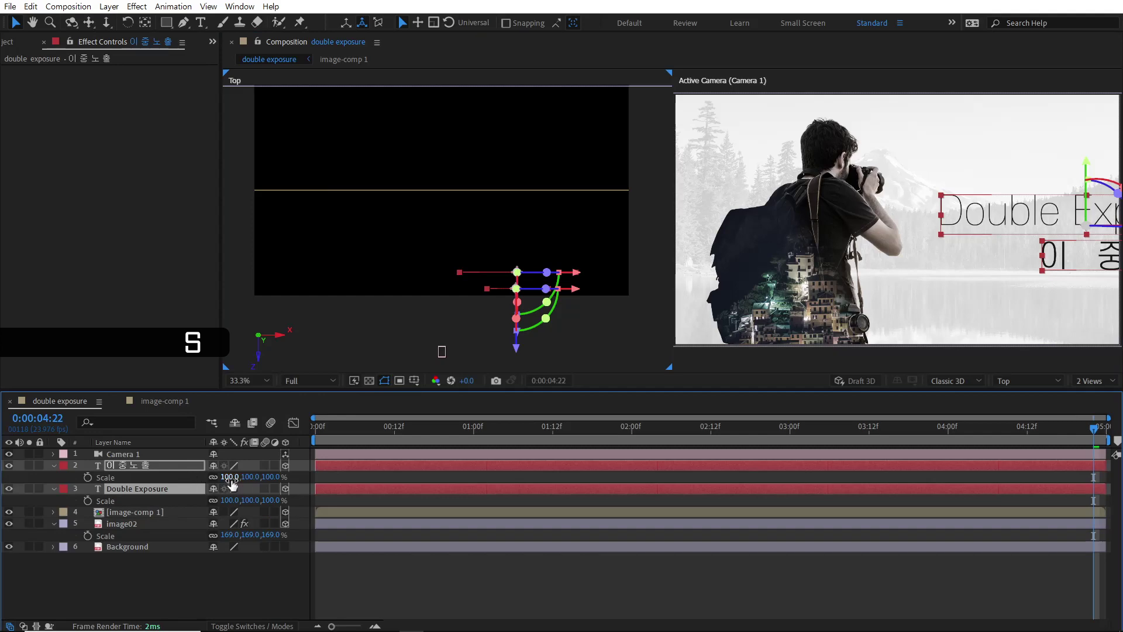
left_click_drag(226, 479, 208, 483)
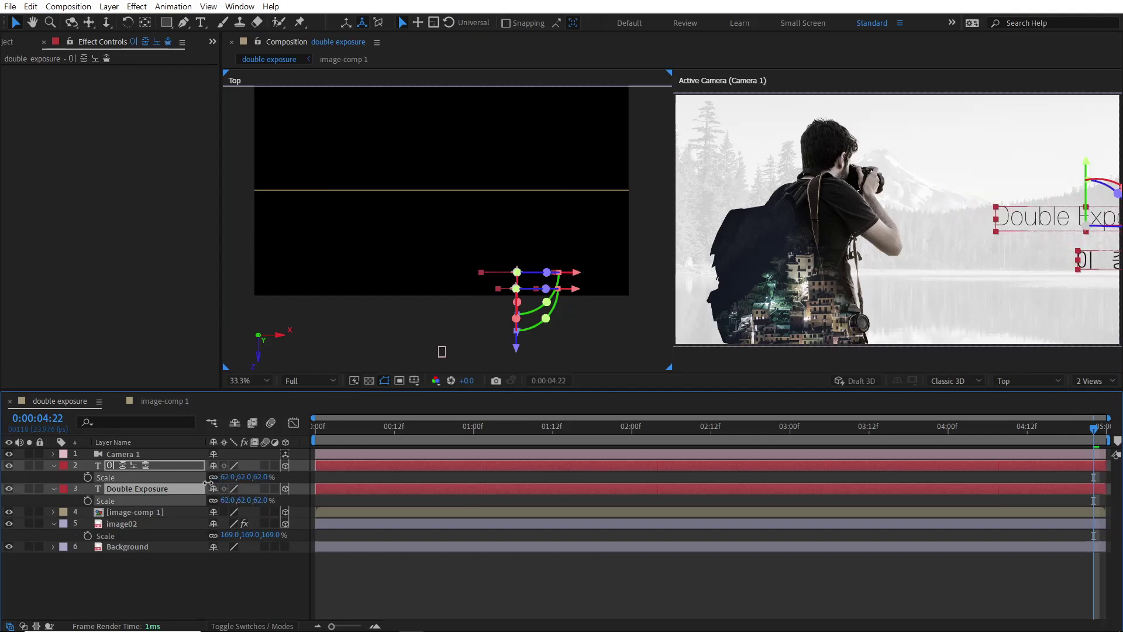
left_click_drag(573, 288, 534, 294)
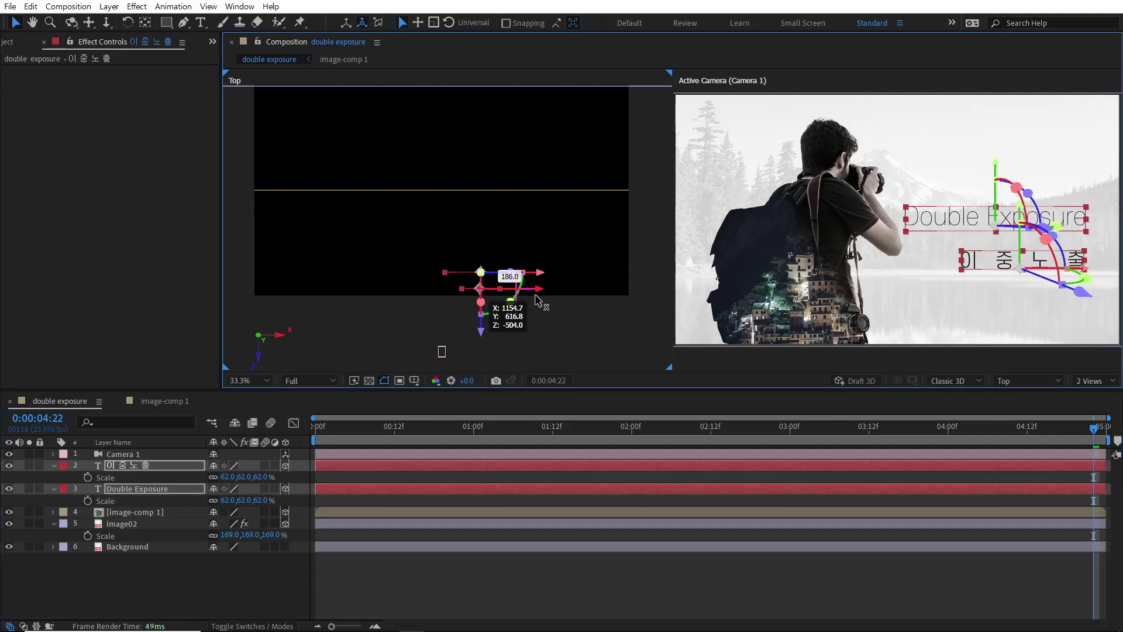
left_click(417, 524)
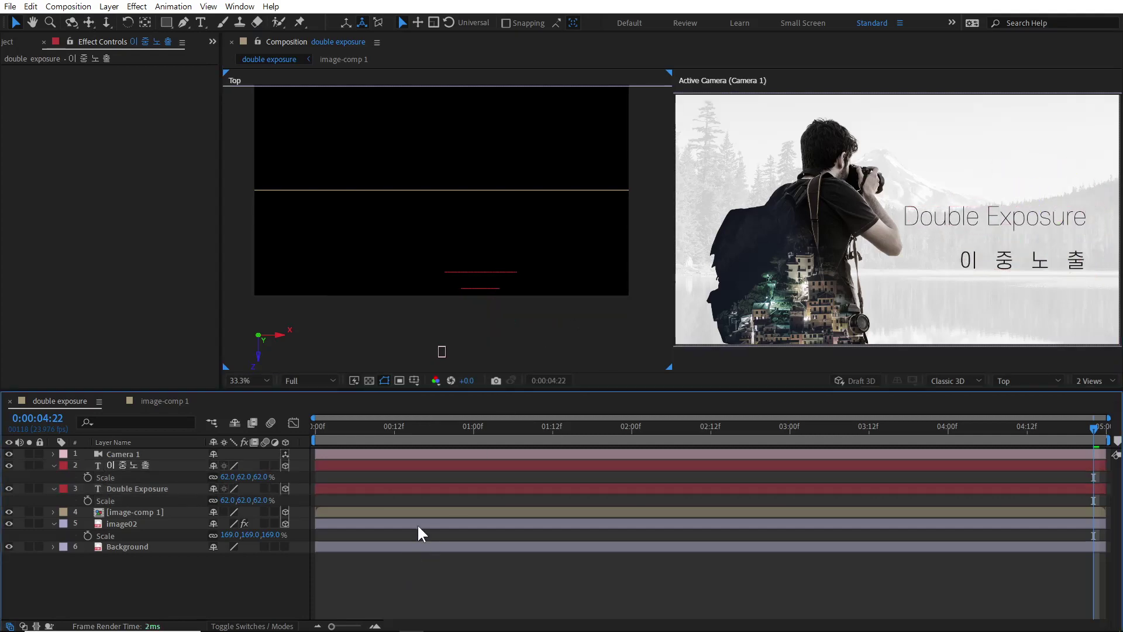
Move the Korean title left and slightly up beneath the Double Exposure heading
left_click(489, 284)
left_click(145, 465)
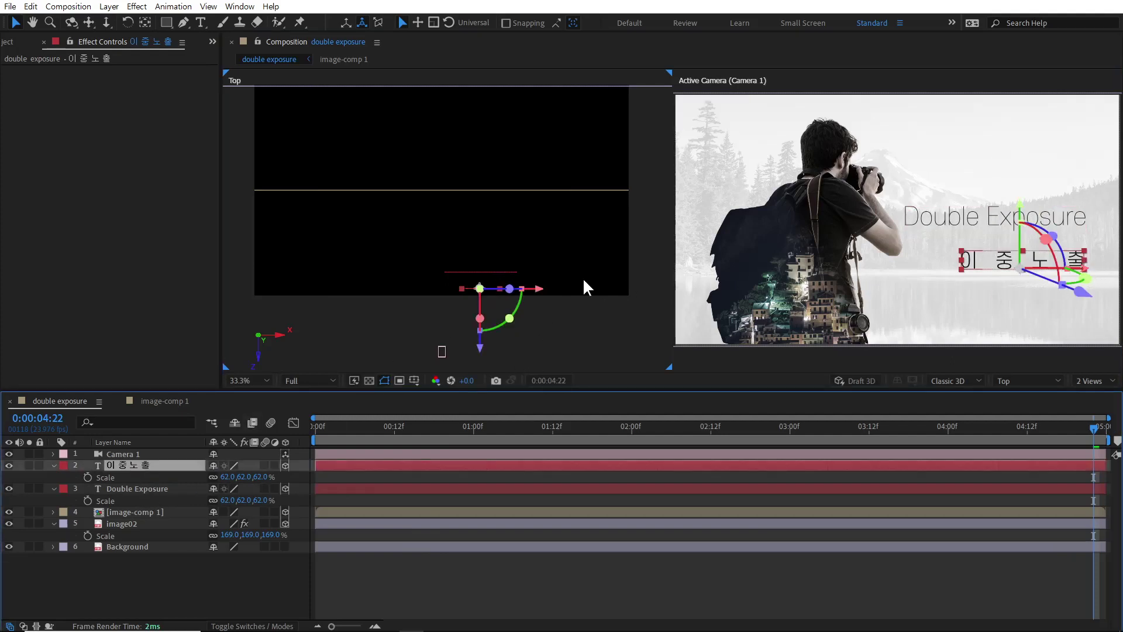
left_click_drag(537, 288, 525, 291)
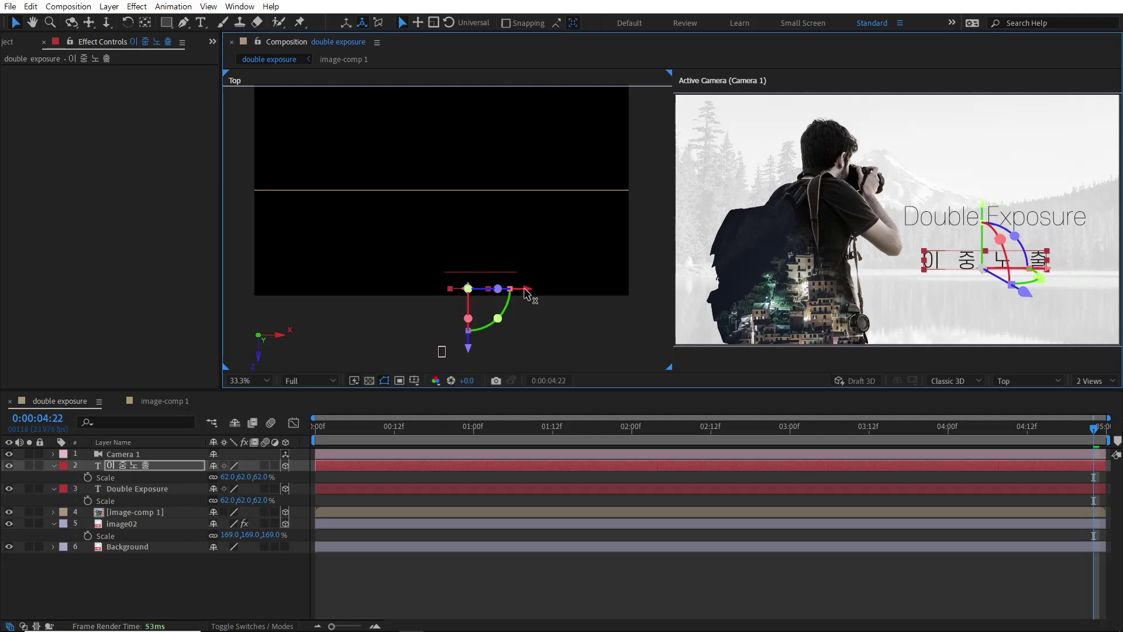
left_click_drag(986, 205, 986, 187)
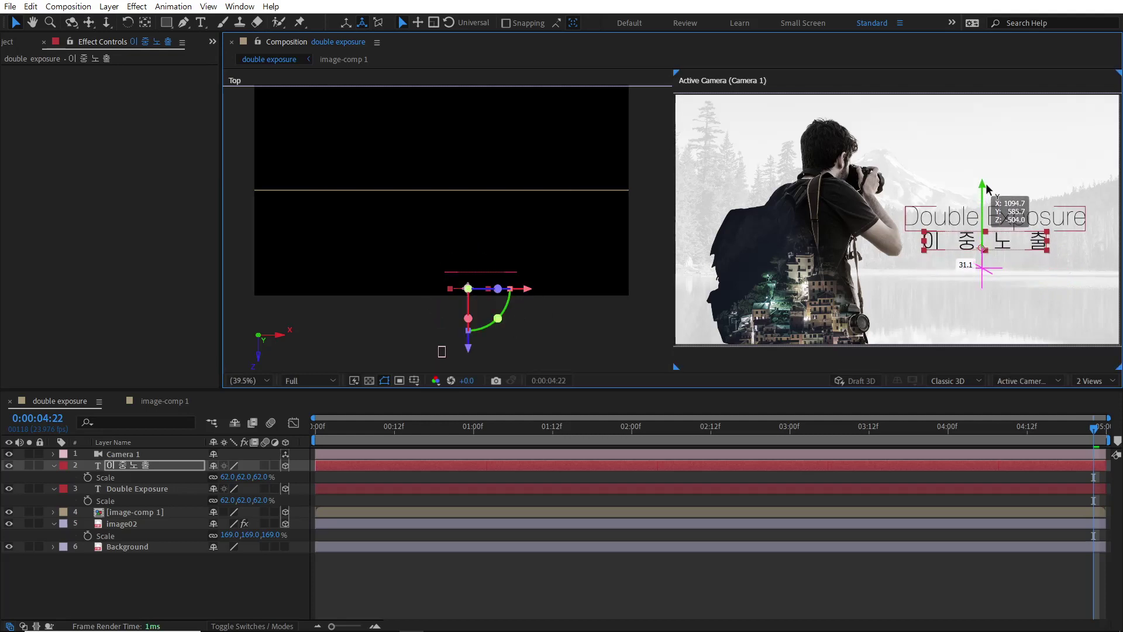
Try Korean title scales of 50% and 30%, settling on 40%
left_click(230, 476)
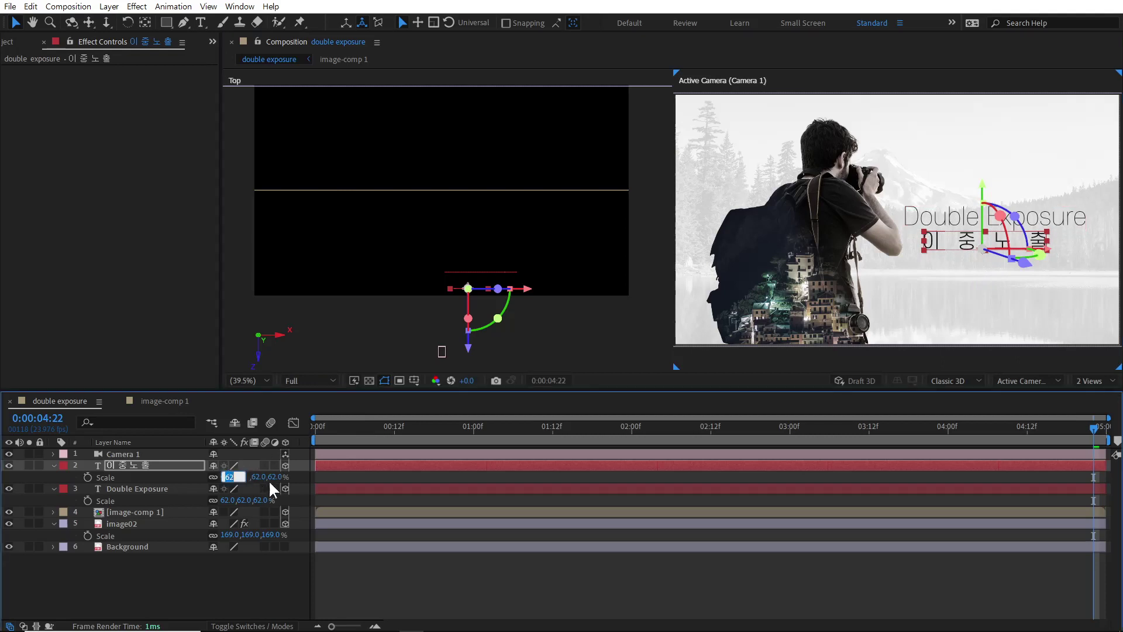
type("50")
key("Return")
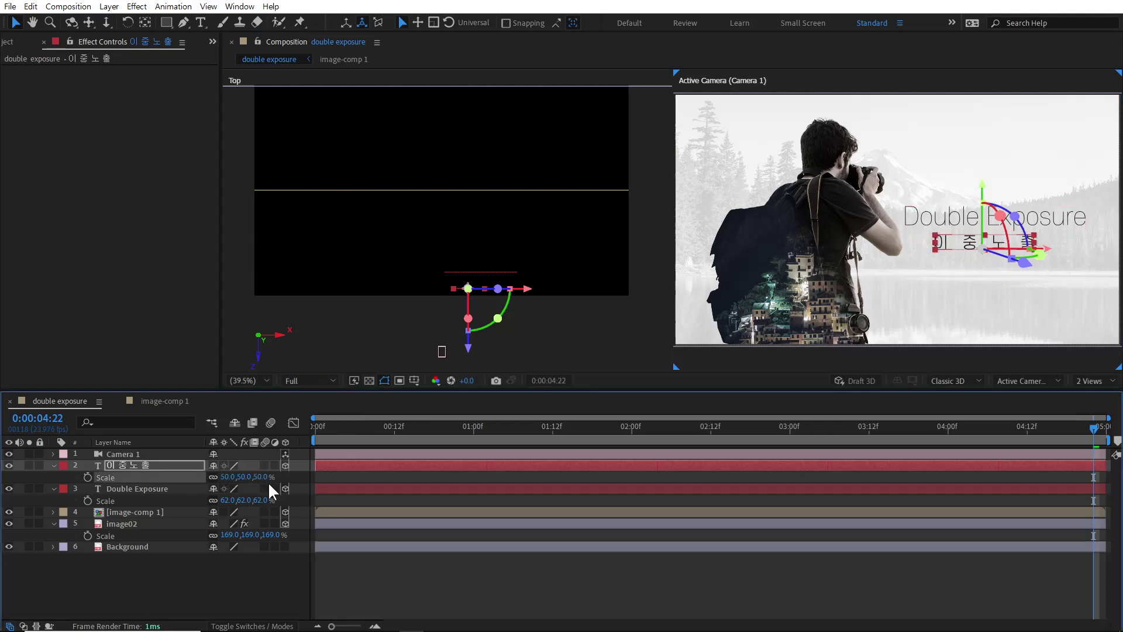
left_click(230, 477)
type("30")
key("Return")
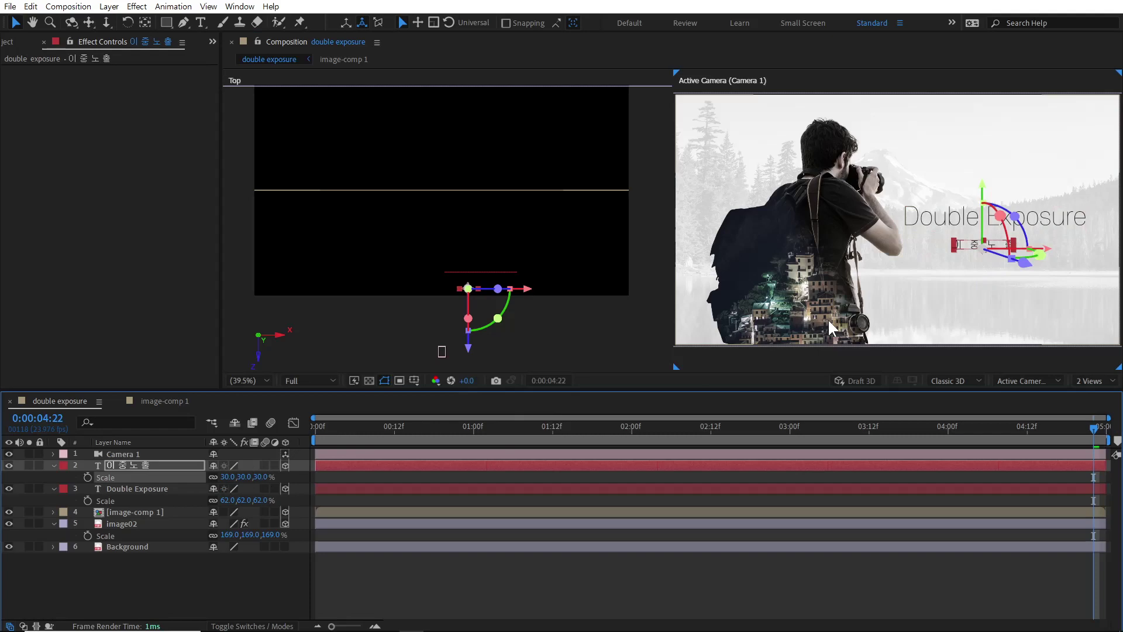
left_click_drag(984, 185, 989, 174)
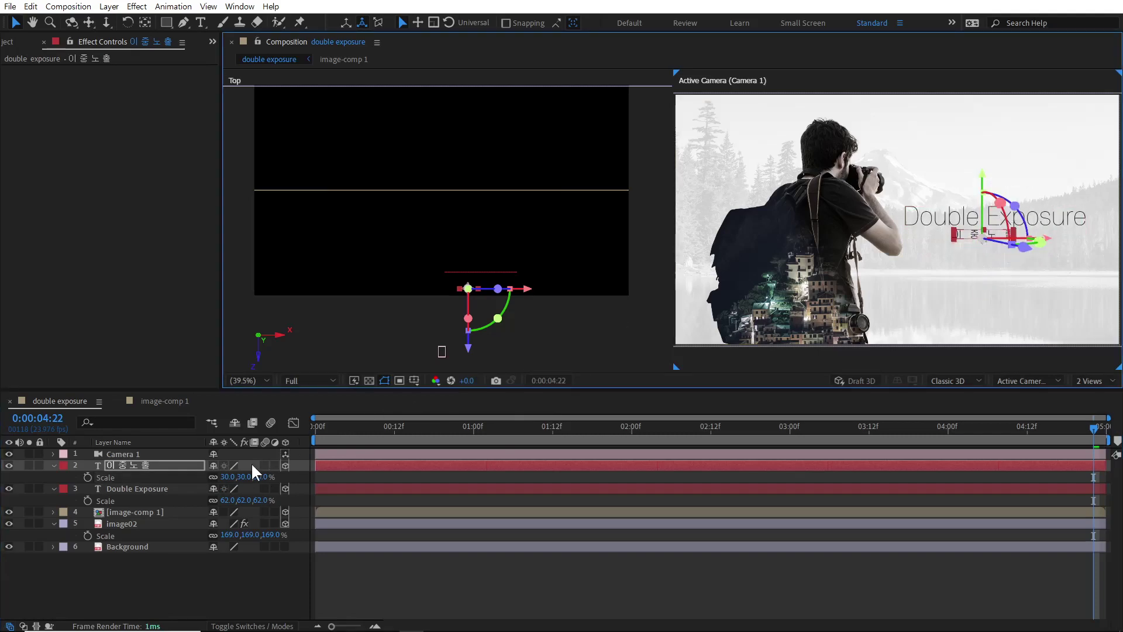
left_click(244, 477)
type("40")
key("Return")
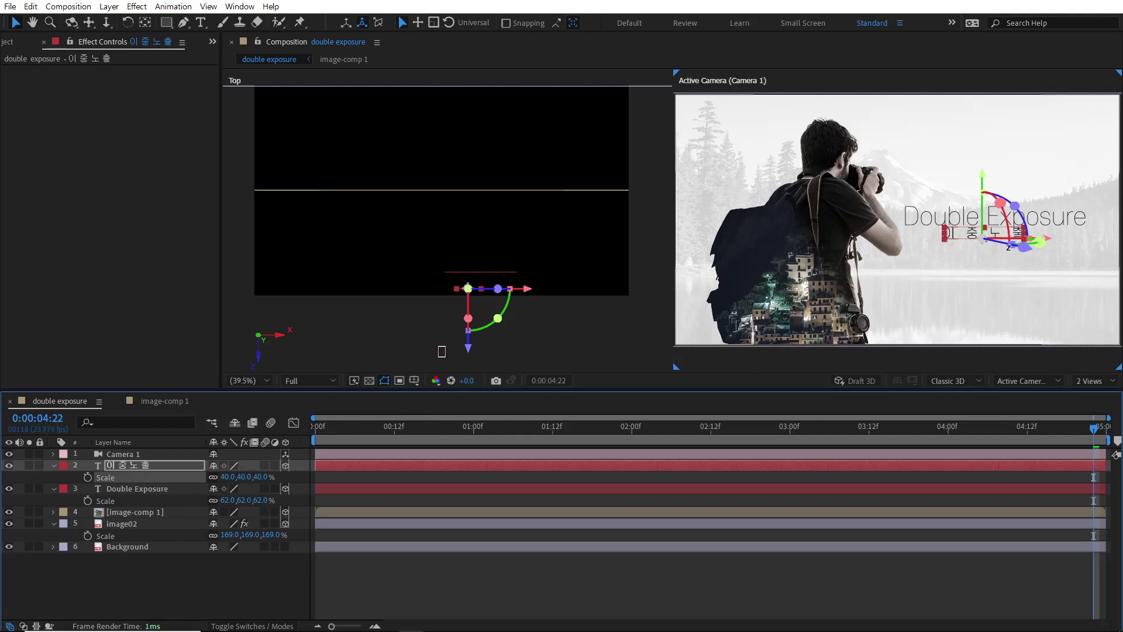
Fine-tune the Korean title's vertical and depth position, then deselect it
left_click_drag(981, 178, 981, 181)
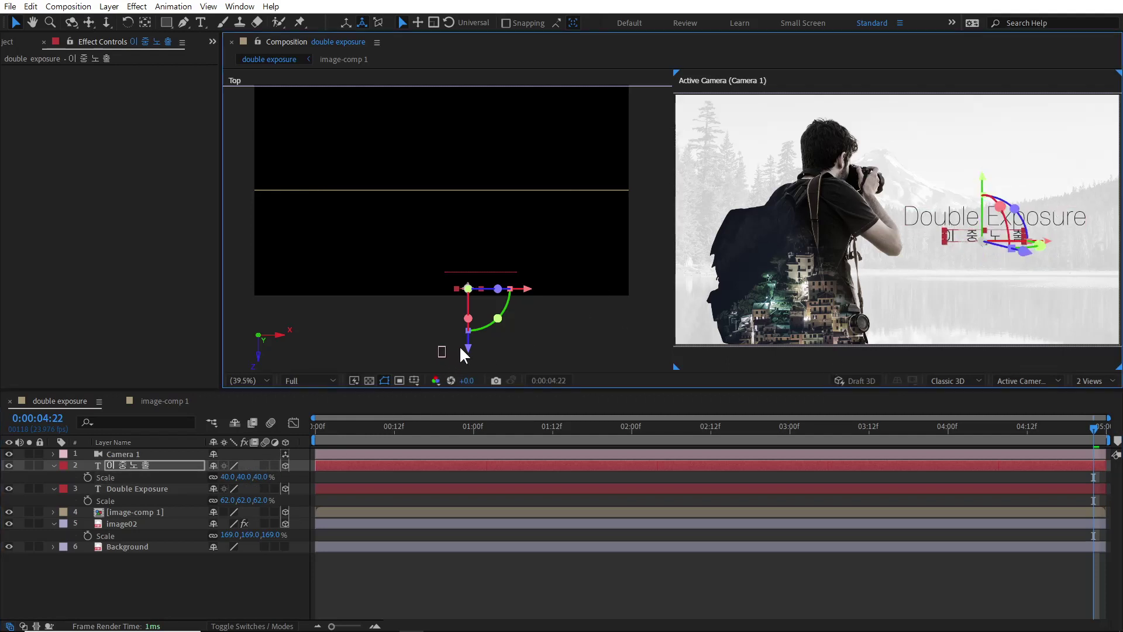
left_click_drag(468, 349, 468, 350)
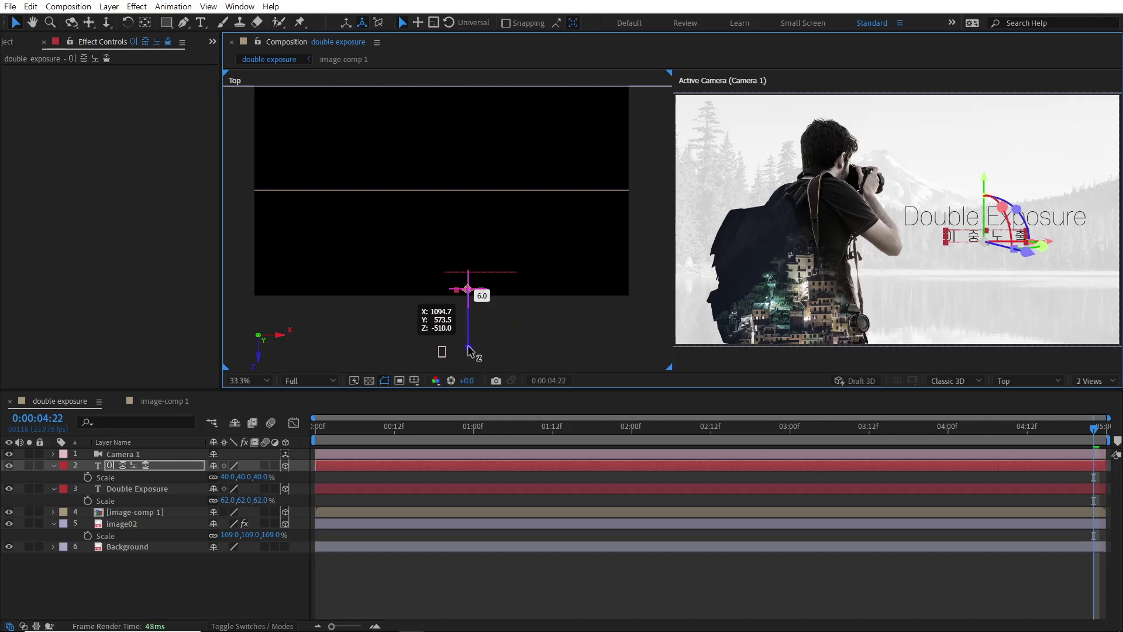
left_click(513, 570)
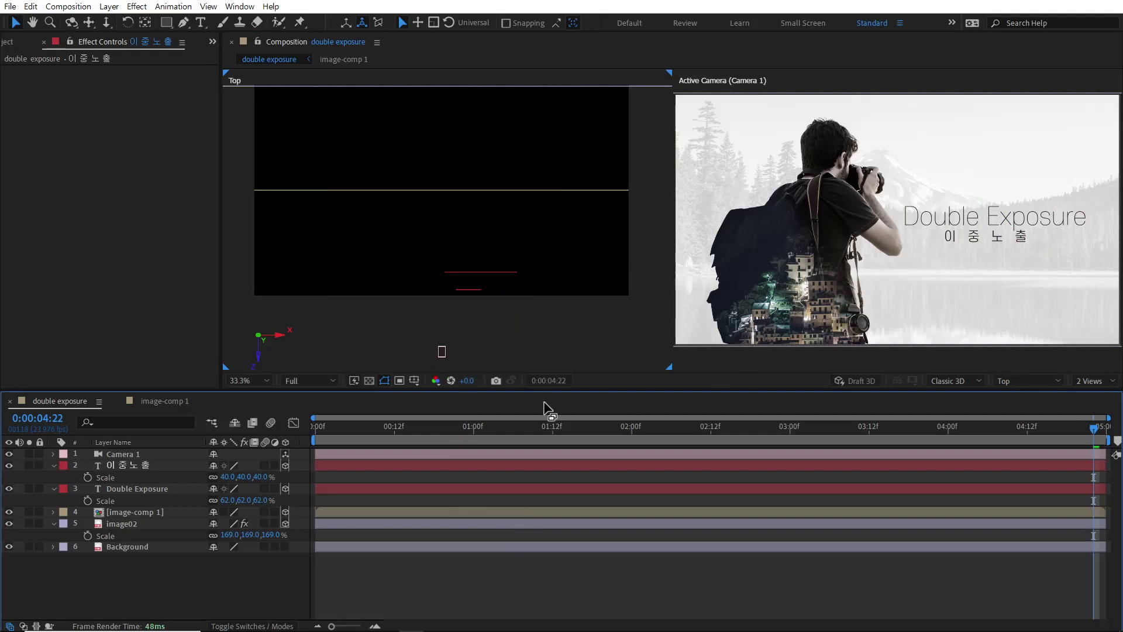
Preview the opening of the layered composite, then open Camera 1's Camera Settings
left_click_drag(170, 555, 131, 469)
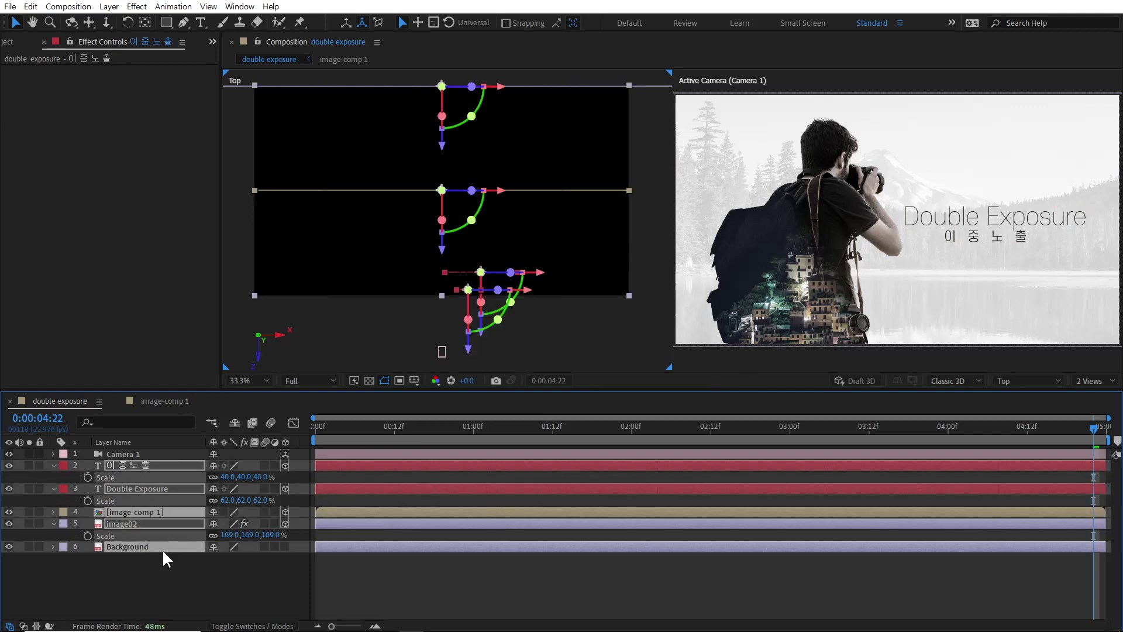
left_click(317, 431)
key("space")
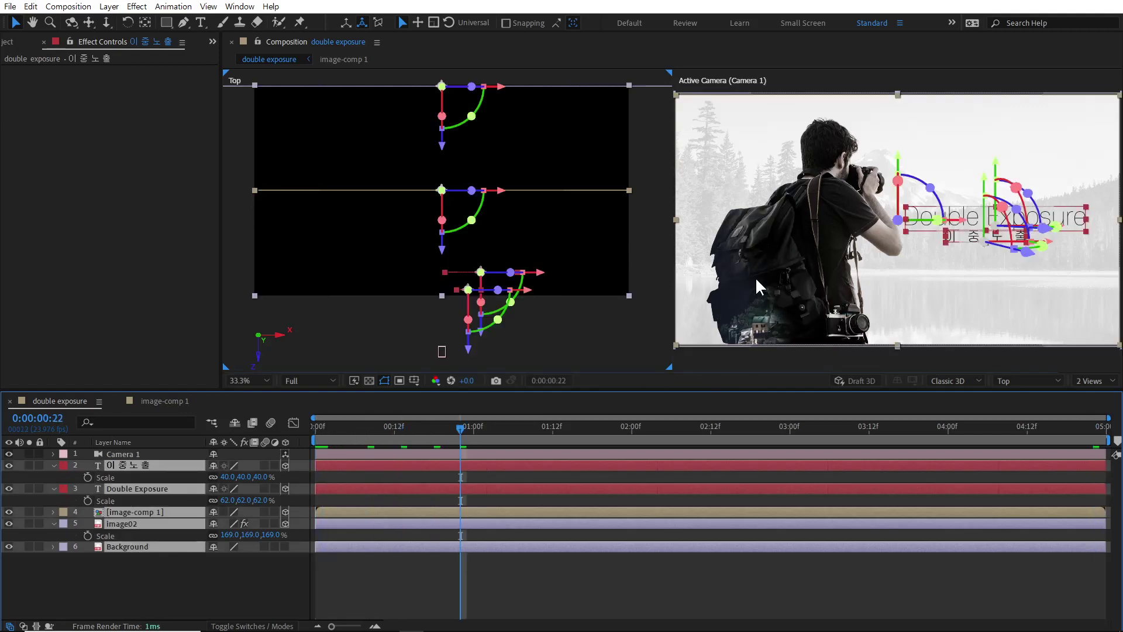
left_click(268, 567)
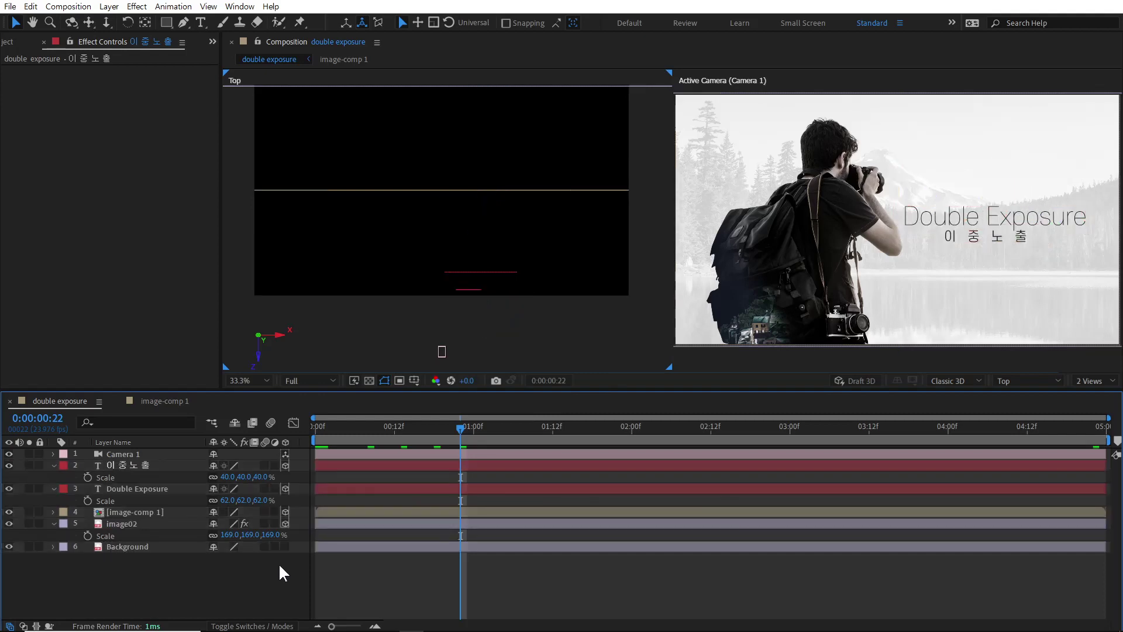
double_click(121, 451)
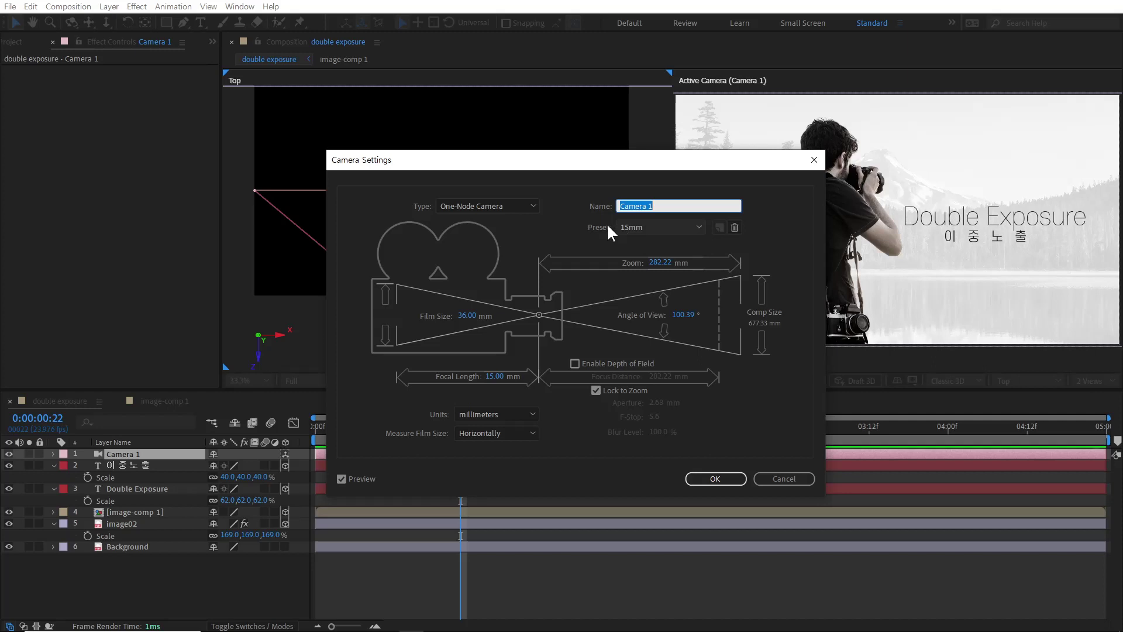
left_click(473, 206)
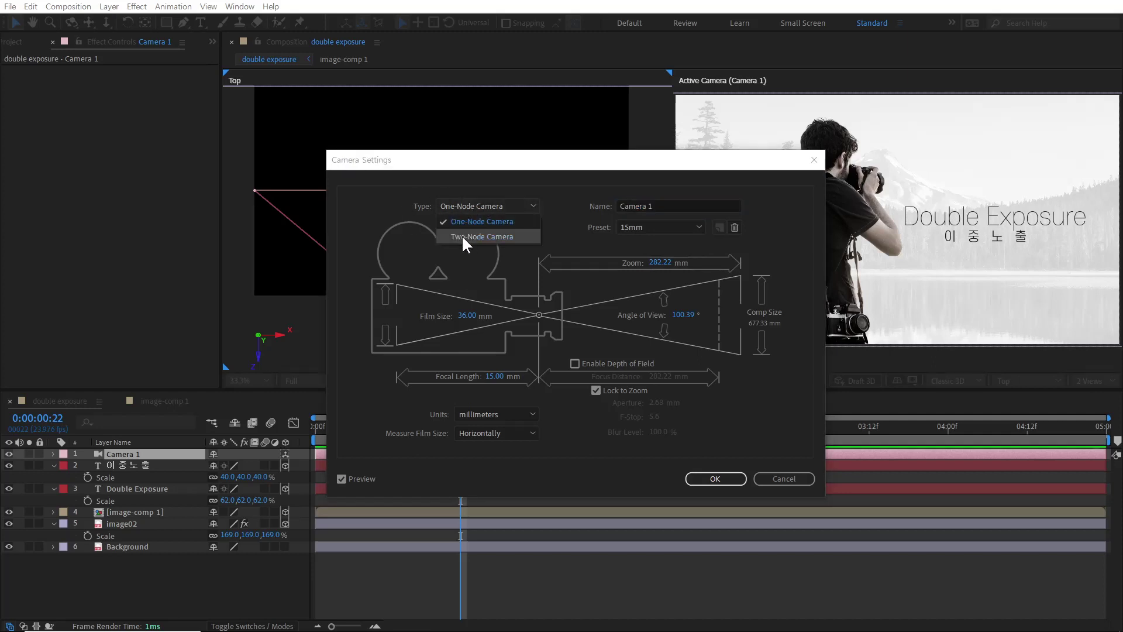
left_click(507, 224)
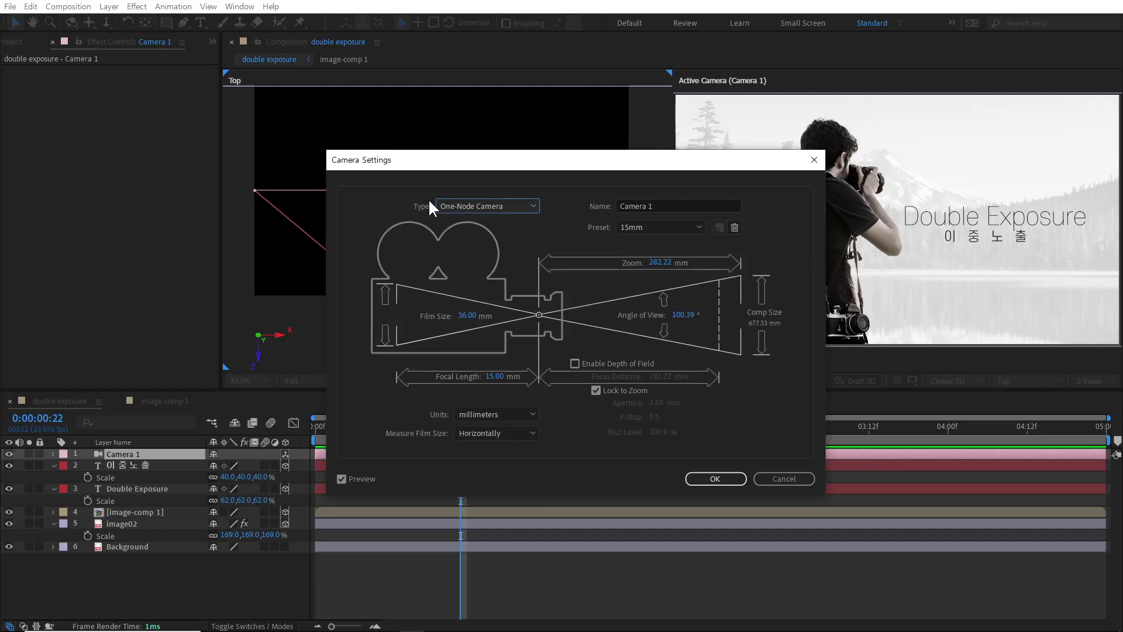
left_click(715, 479)
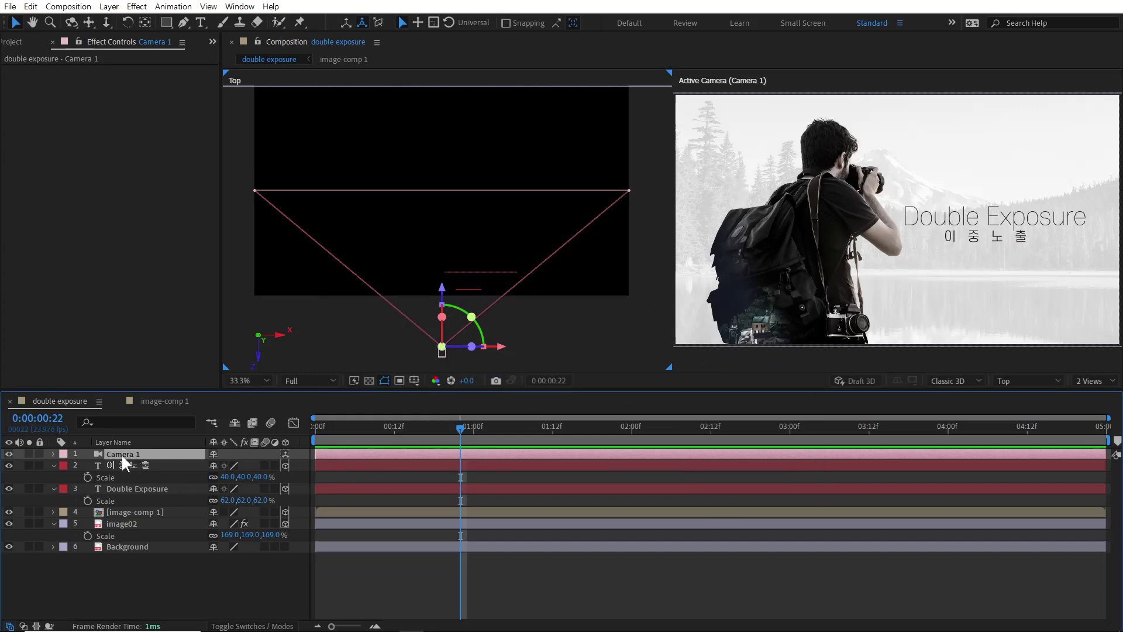
Add a Camera 1 Position keyframe on the last frame at Z -800
key("p")
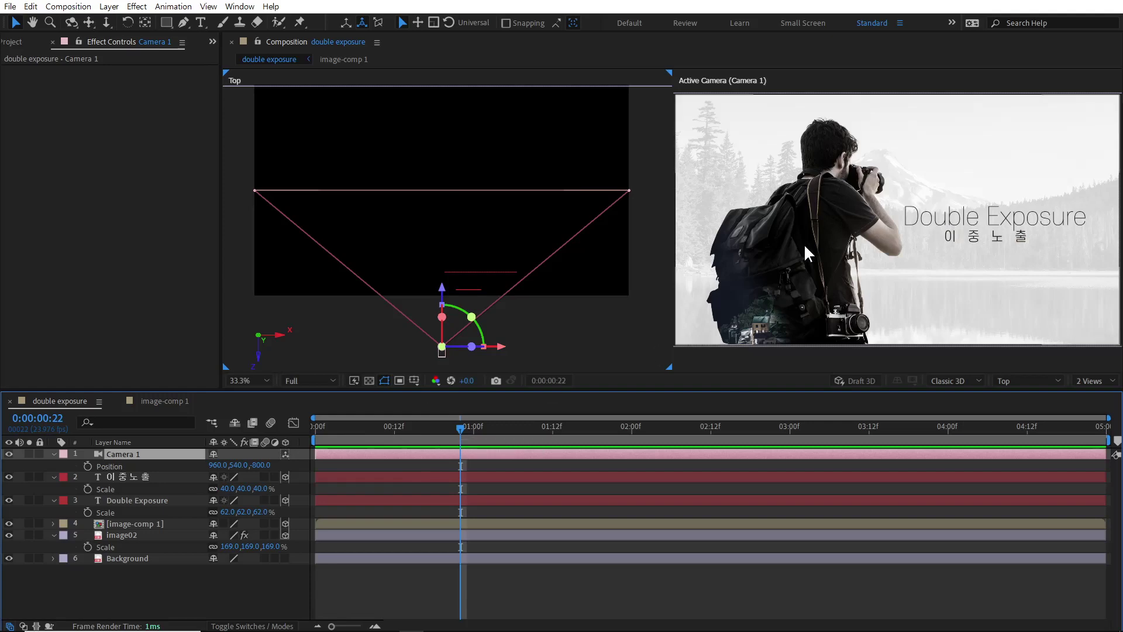
left_click(1095, 431)
left_click(1104, 432)
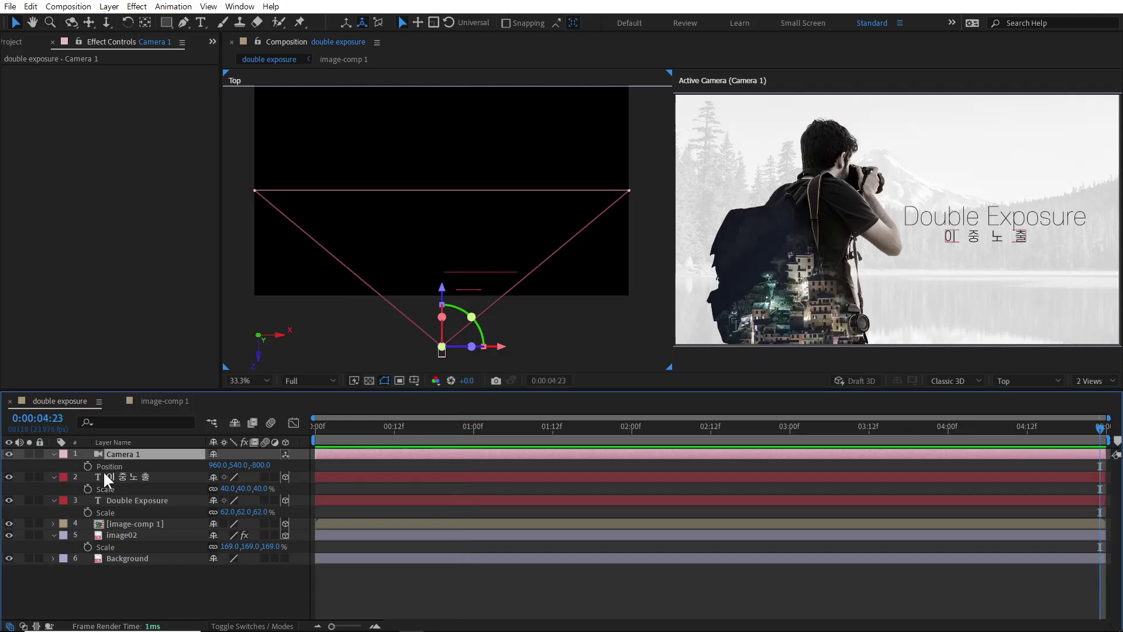
left_click(88, 465)
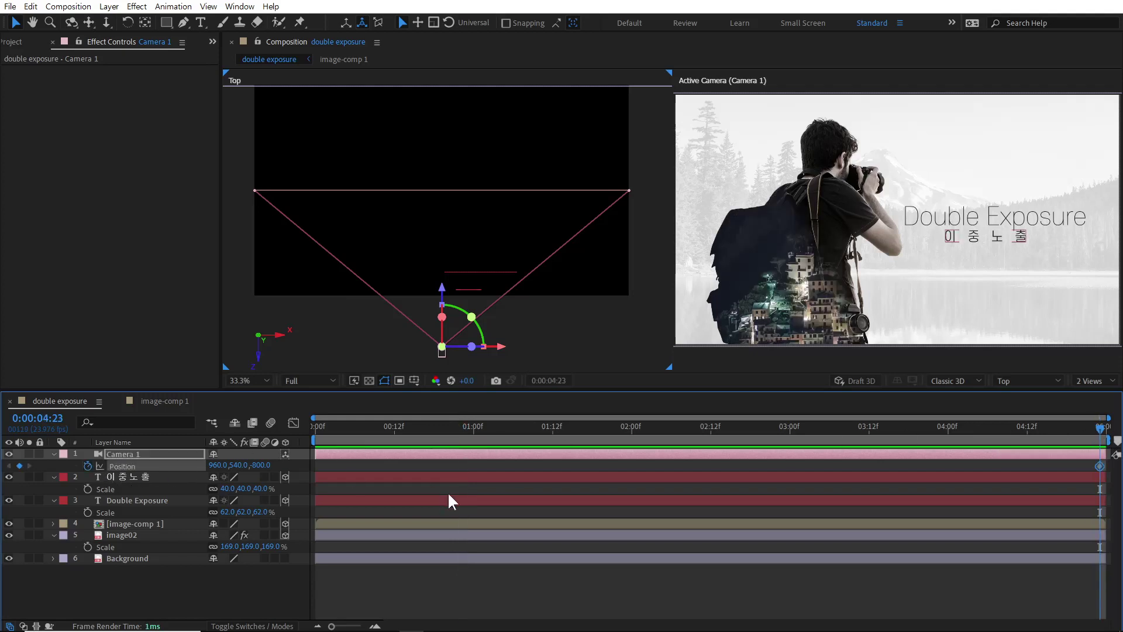
Set Camera 1's Z position to -700 at the one-second mark
left_click(473, 427)
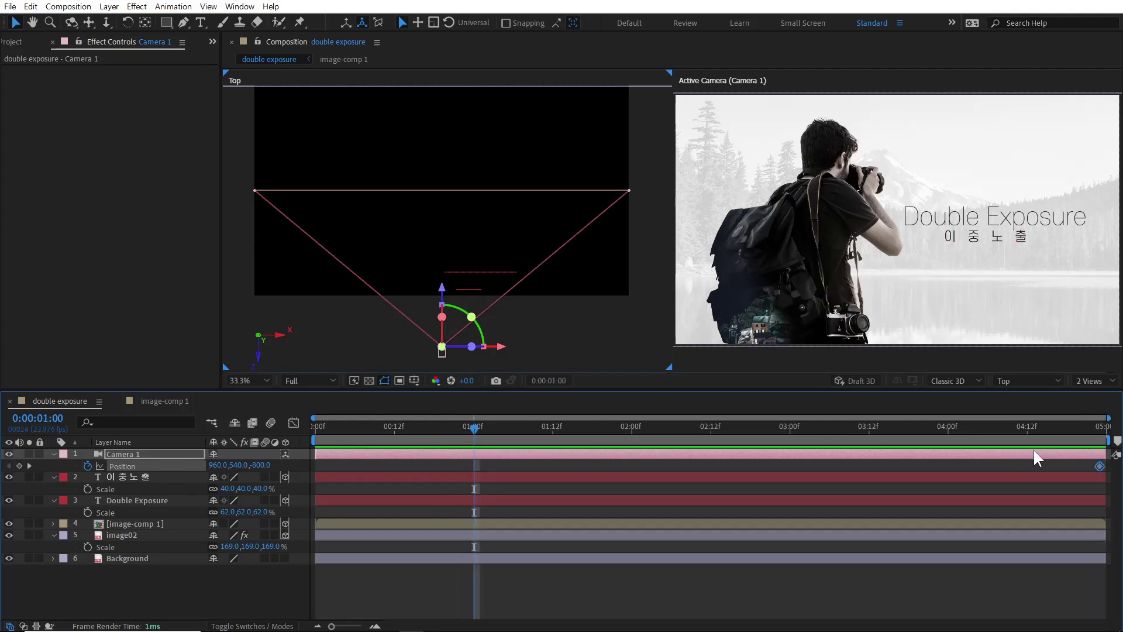
left_click(1108, 429)
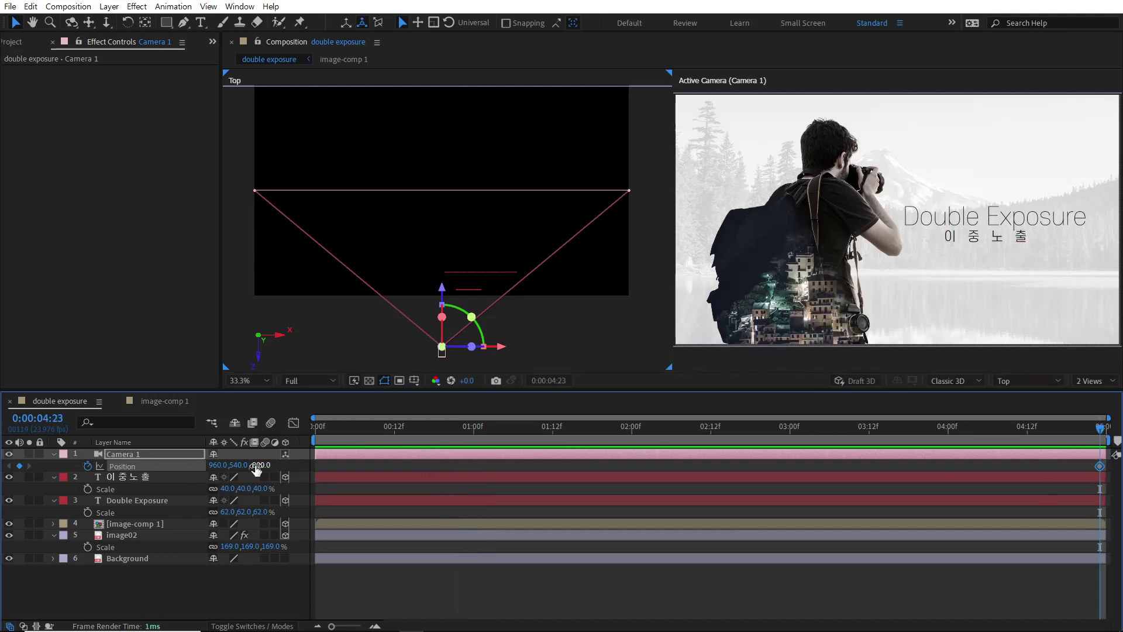
left_click(473, 426)
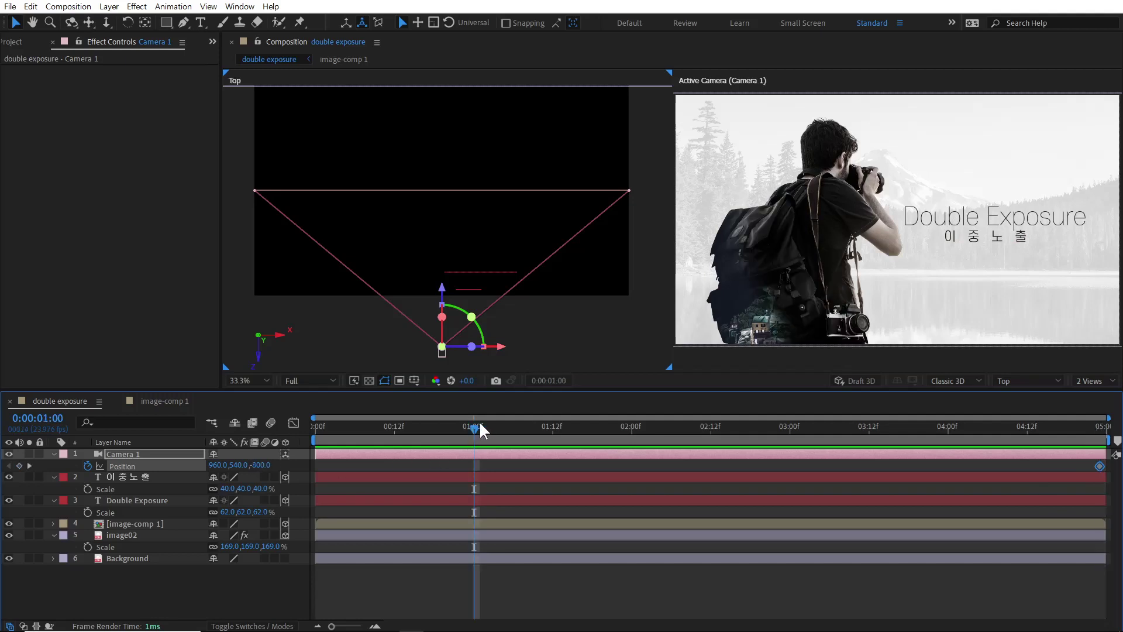
left_click(260, 466)
type("700")
key("Return")
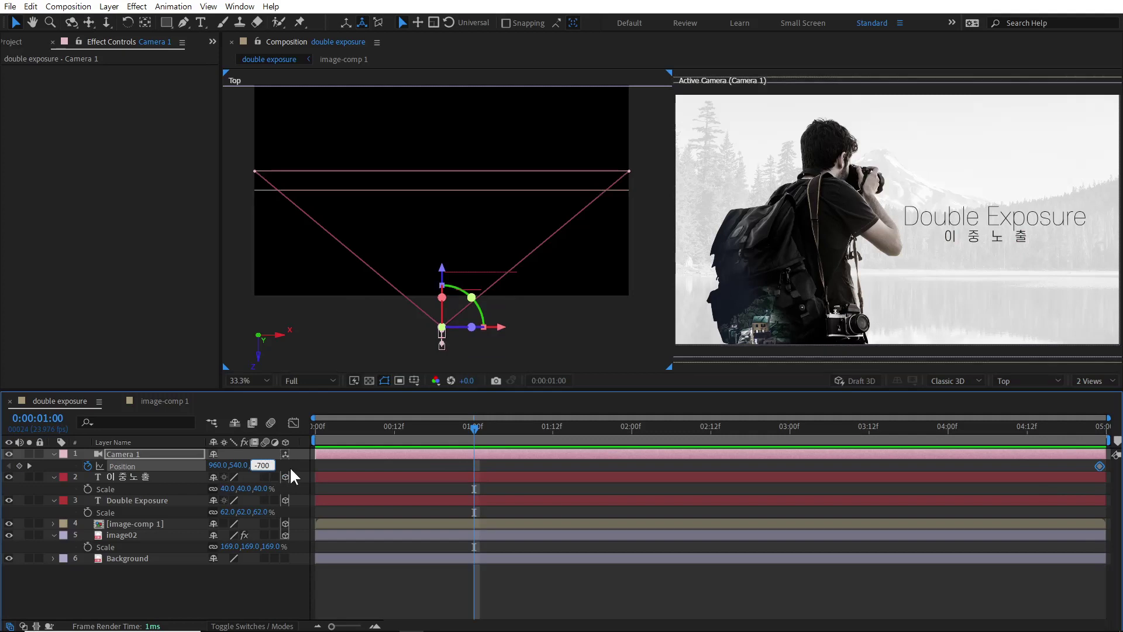
left_click_drag(351, 428, 301, 430)
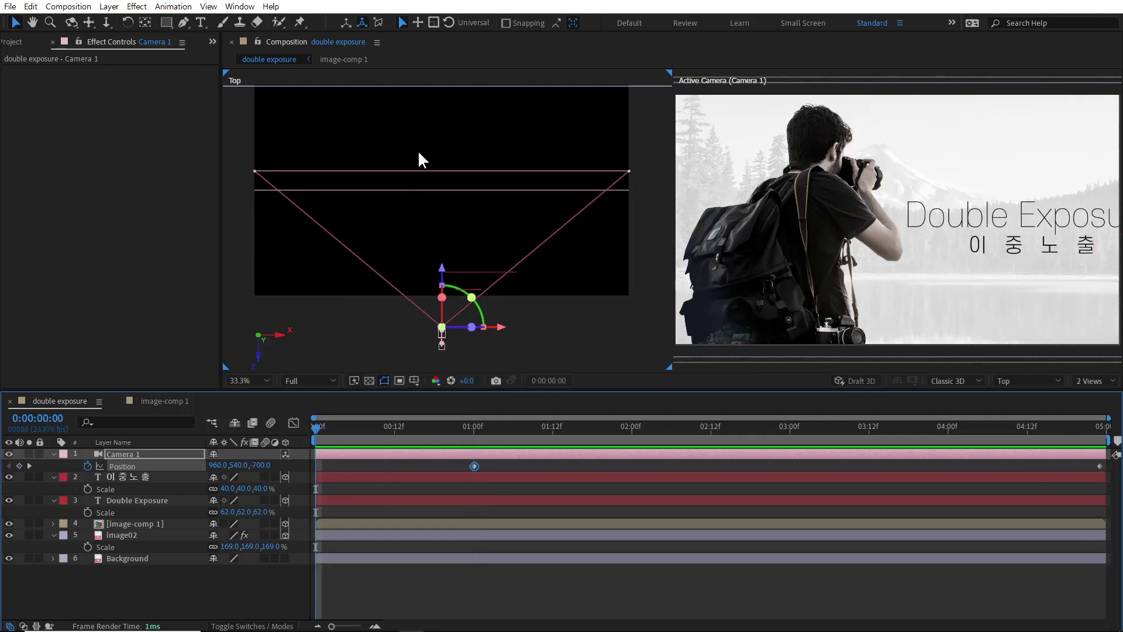
left_click_drag(417, 149, 416, 191)
scroll(449, 264, "up", 1)
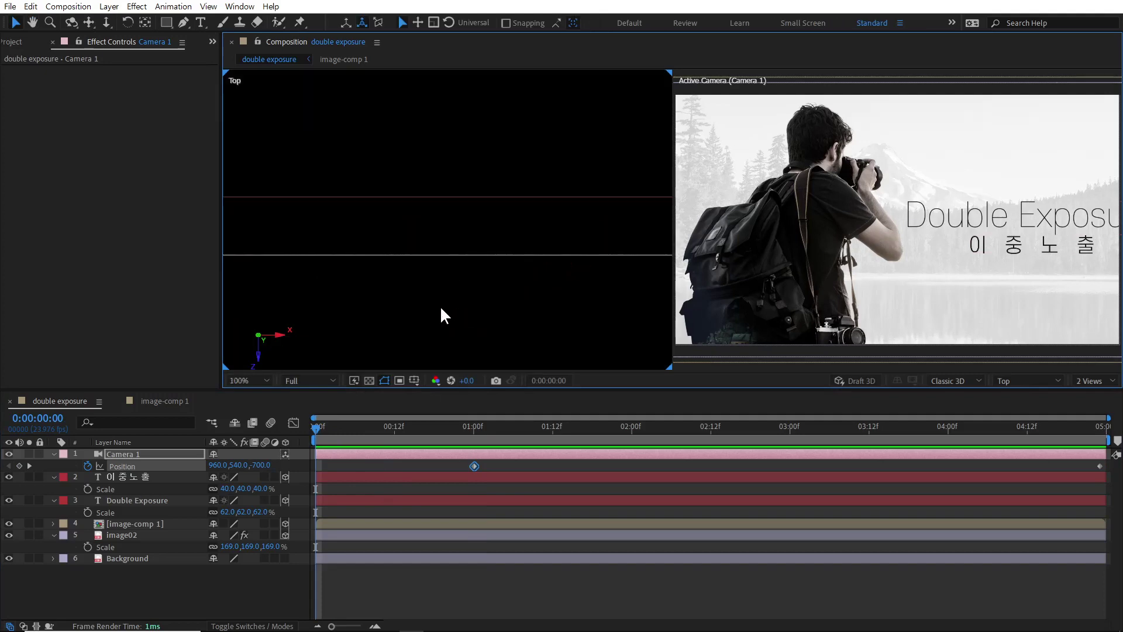
At 0:00, drag Camera 1 forward along its Z axis to Z 444
scroll(461, 272, "down", 2)
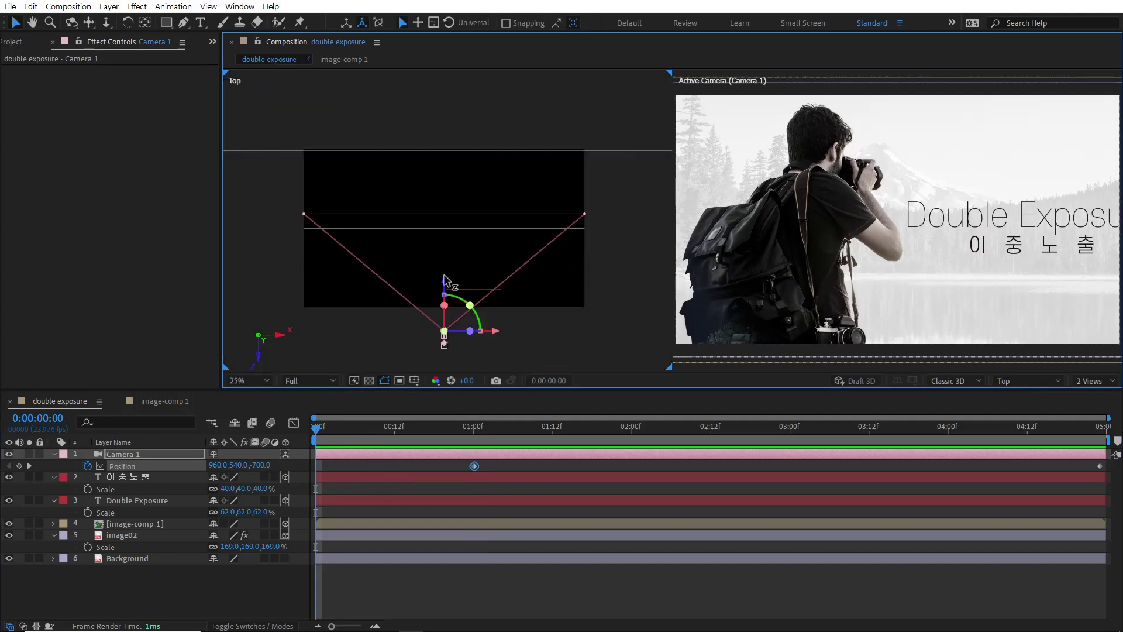
left_click_drag(445, 281, 447, 170)
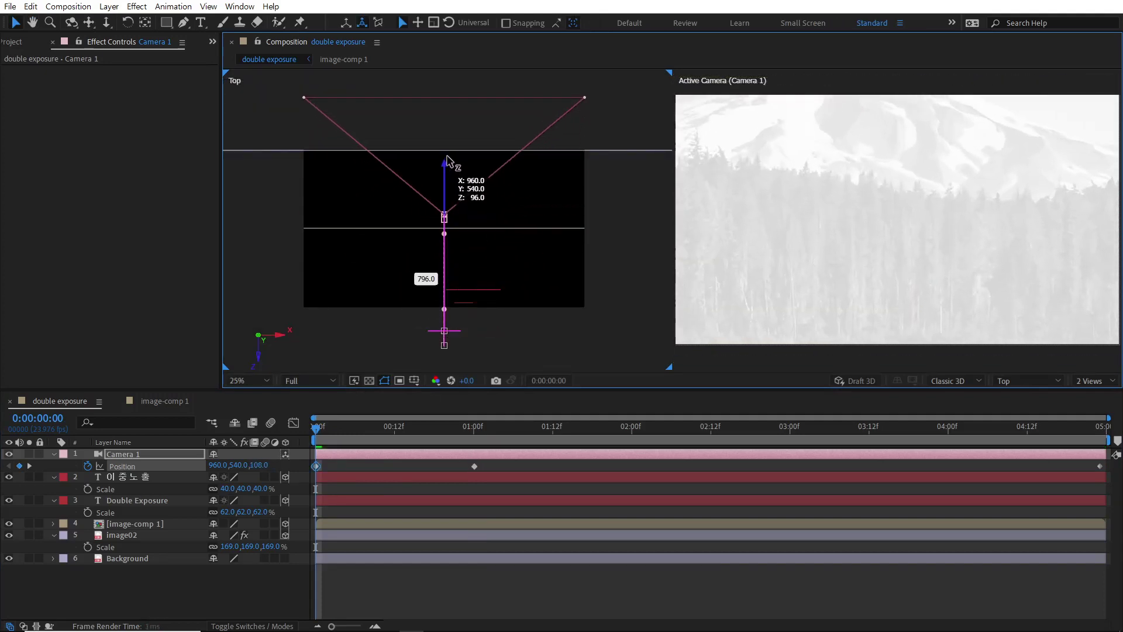
left_click_drag(447, 169, 451, 114)
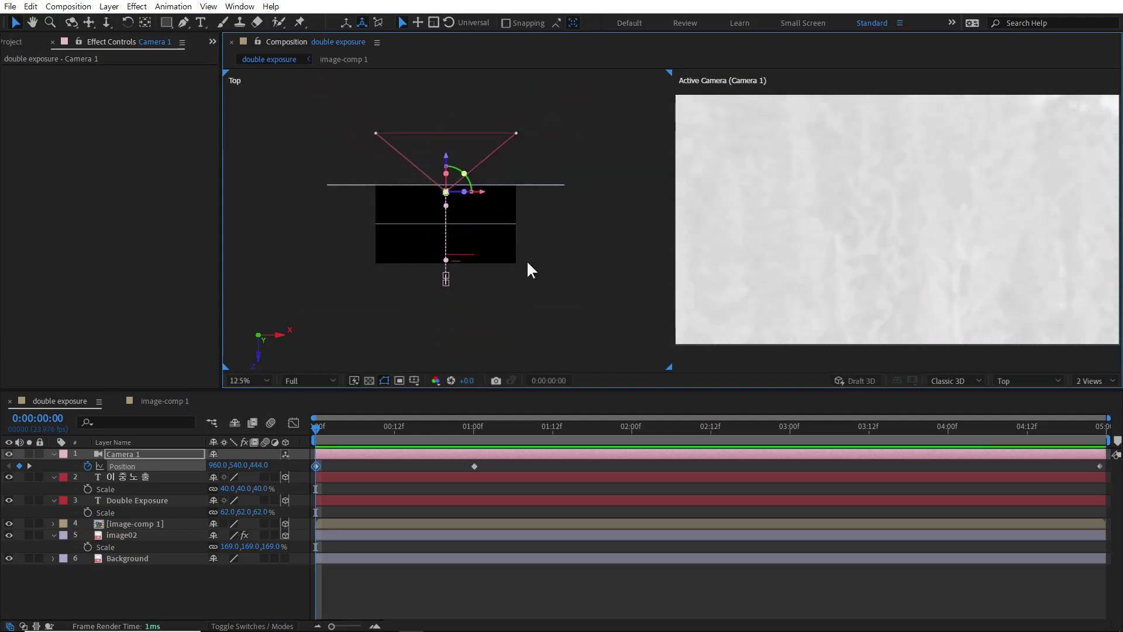
scroll(520, 246, "down", 2)
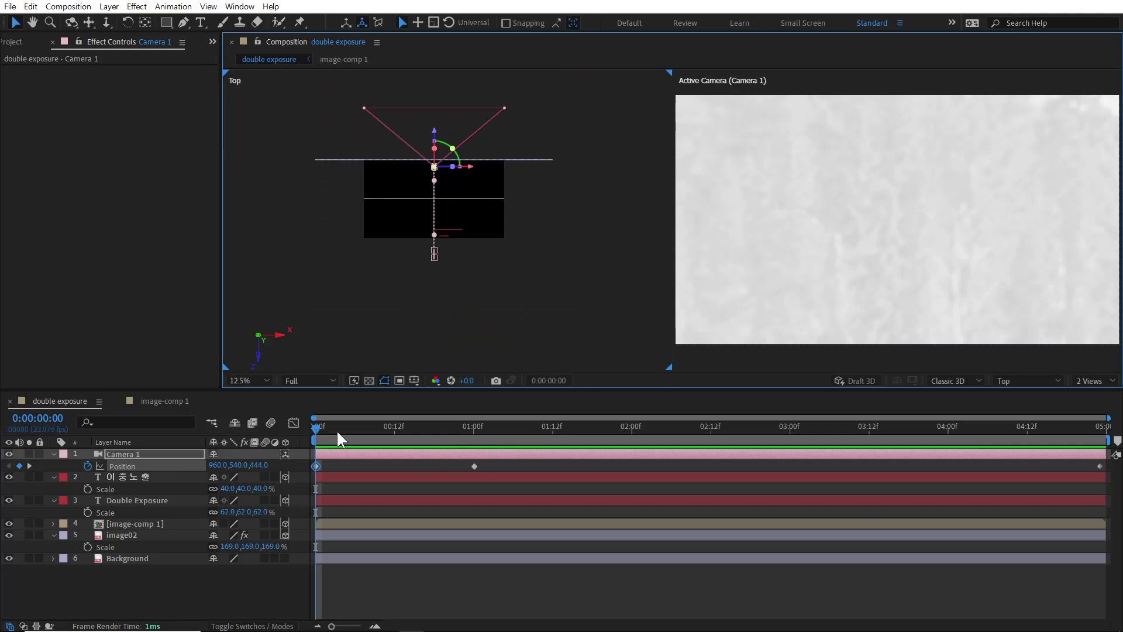
Scrub past one second and preview the camera pulling back to the title
left_click_drag(336, 429, 395, 428)
left_click_drag(443, 433, 507, 429)
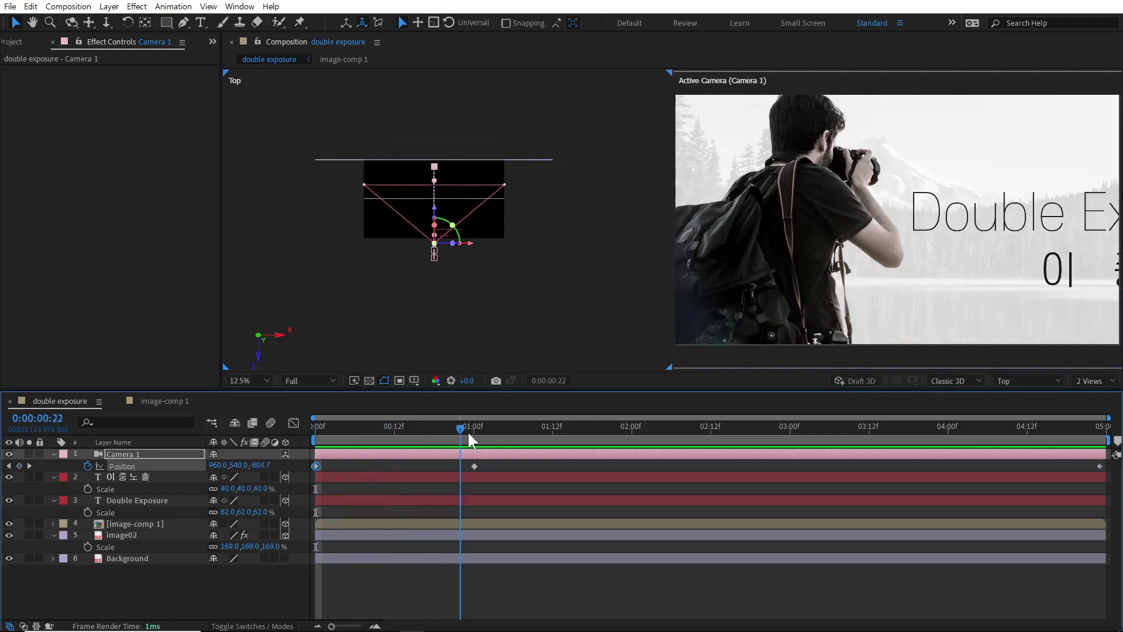
left_click(322, 428)
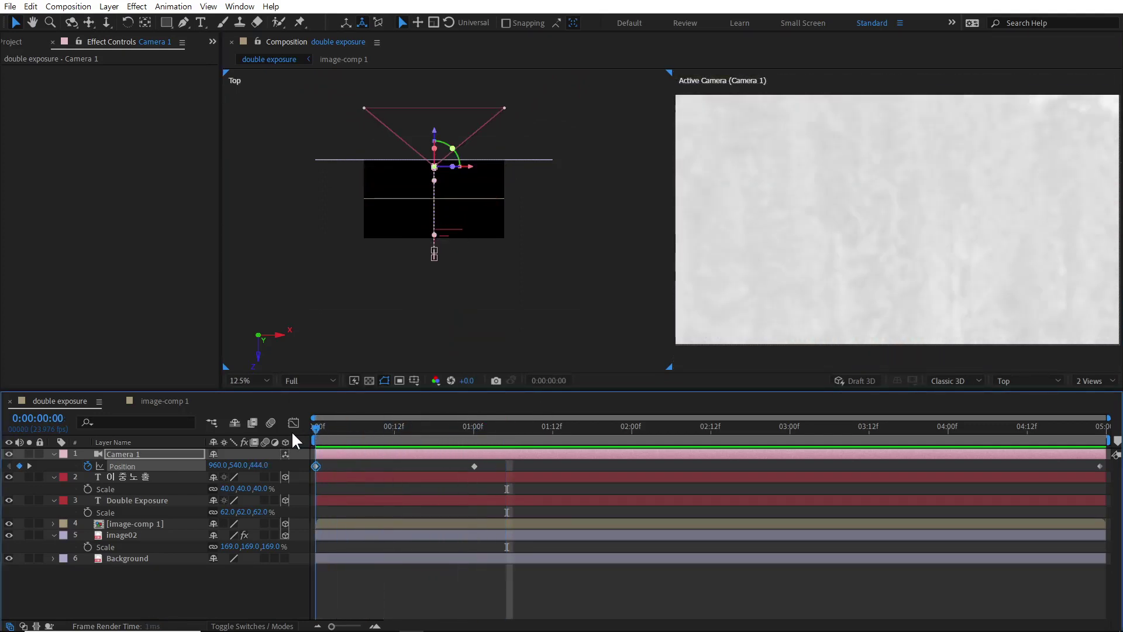
key("space")
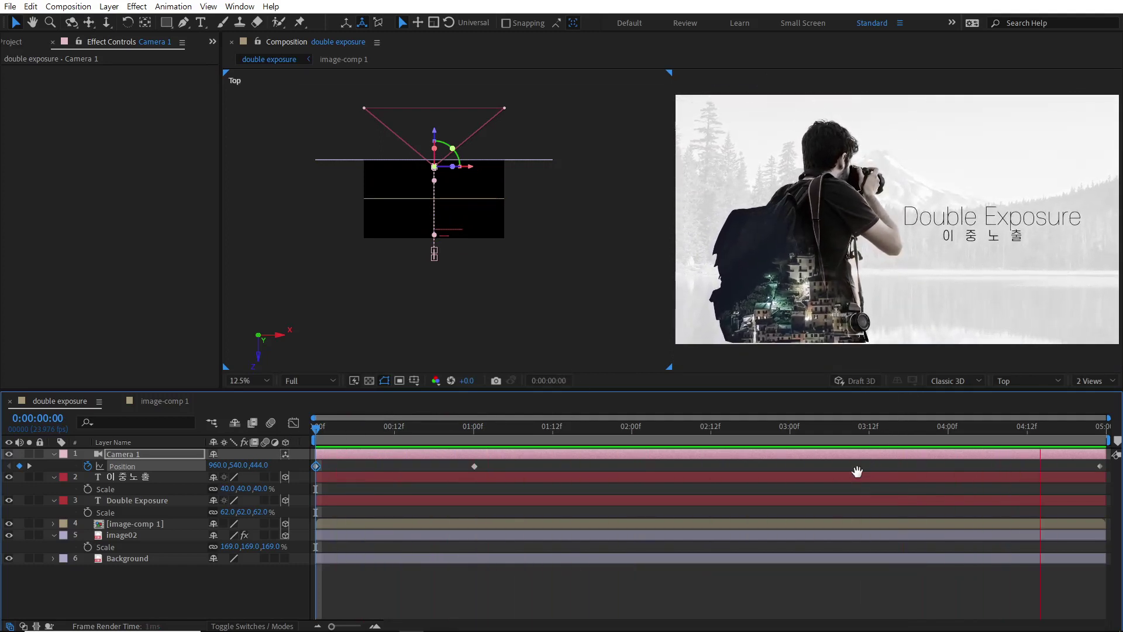
Replay the camera move from the start, then select all three Position keyframes
key("space")
key("Home")
key("space")
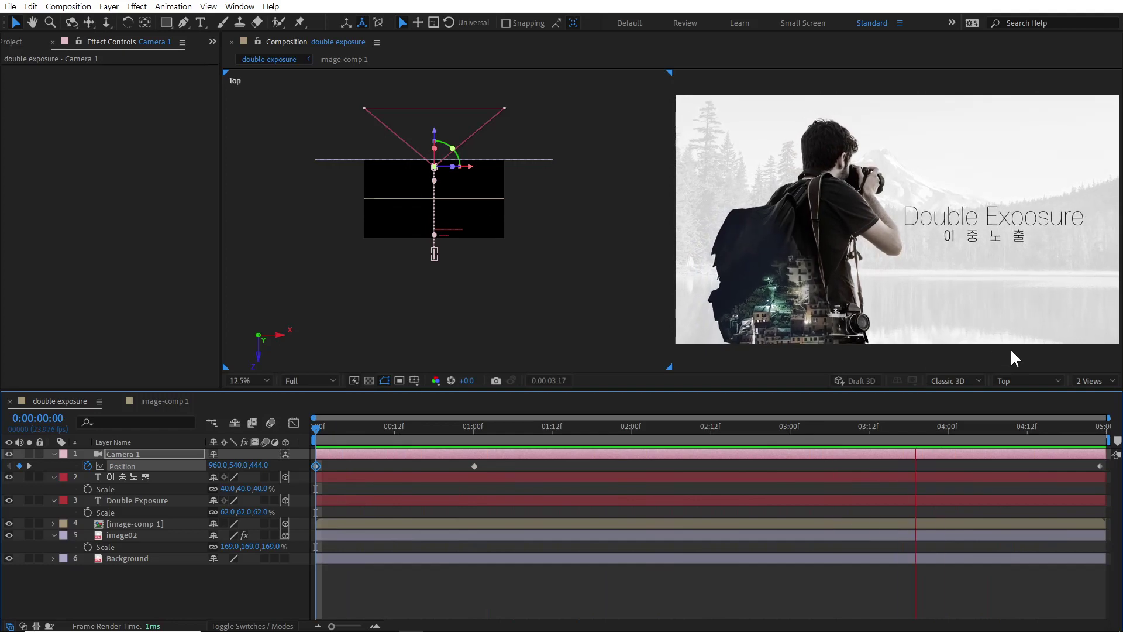
key("space")
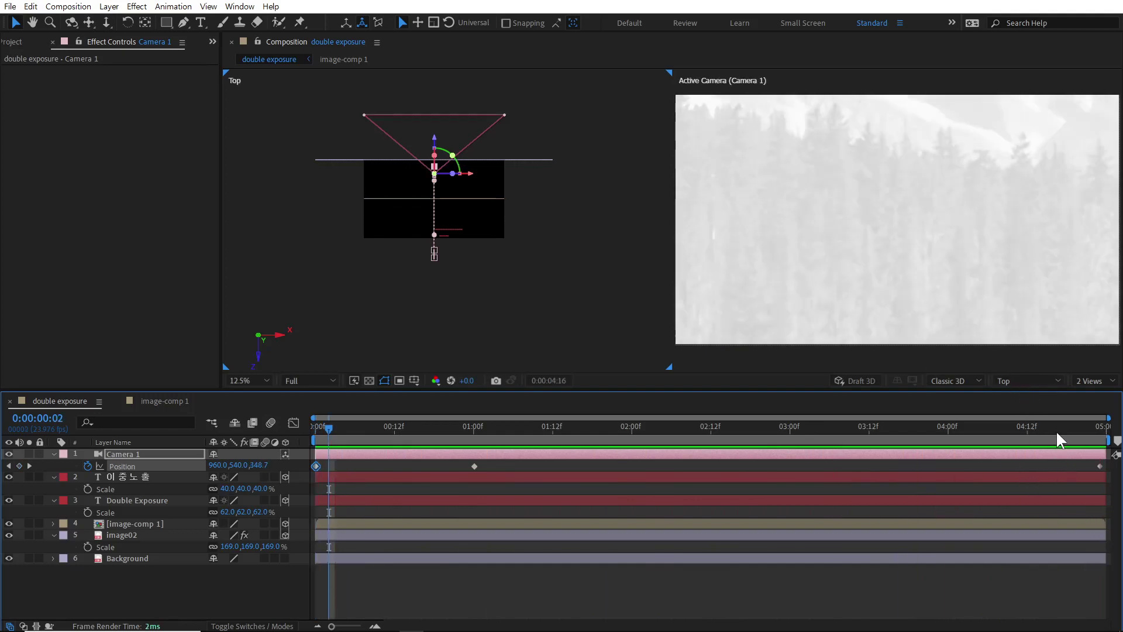
left_click(1055, 433)
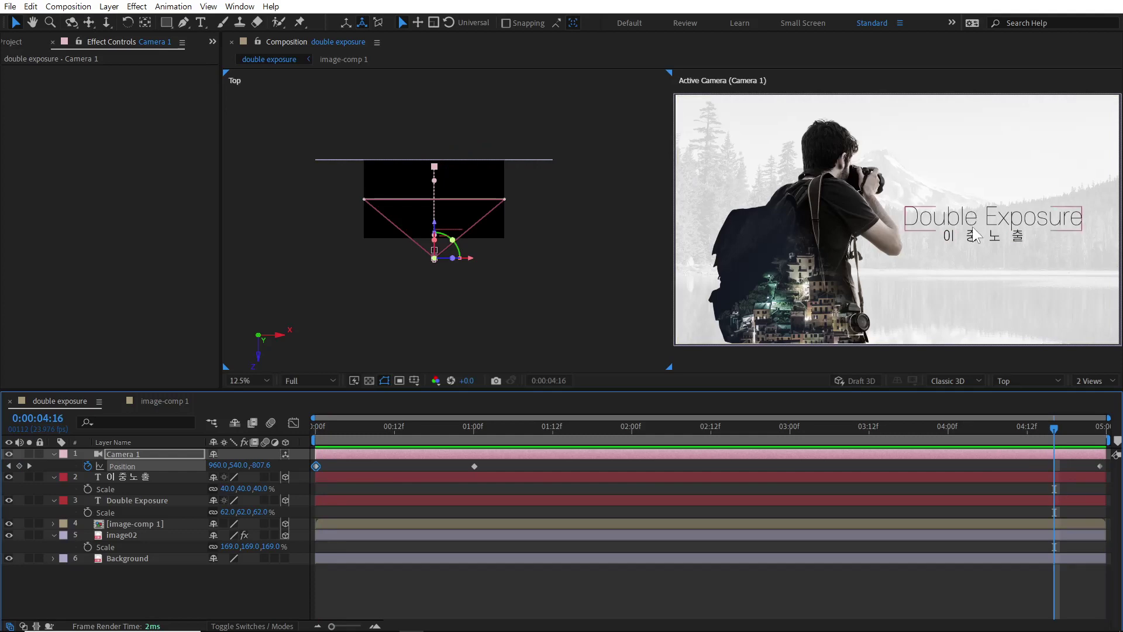
left_click(121, 467)
Set Spatial Interpolation of the selected camera Position keyframes to Linear in Keyframe Interpolation
right_click(474, 466)
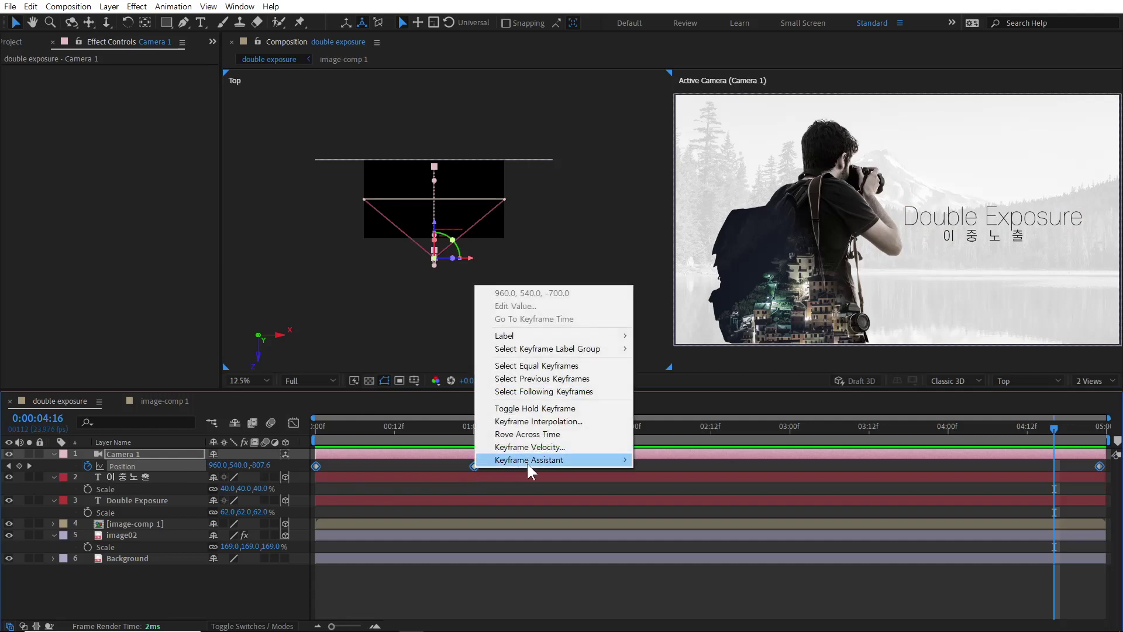
left_click(529, 422)
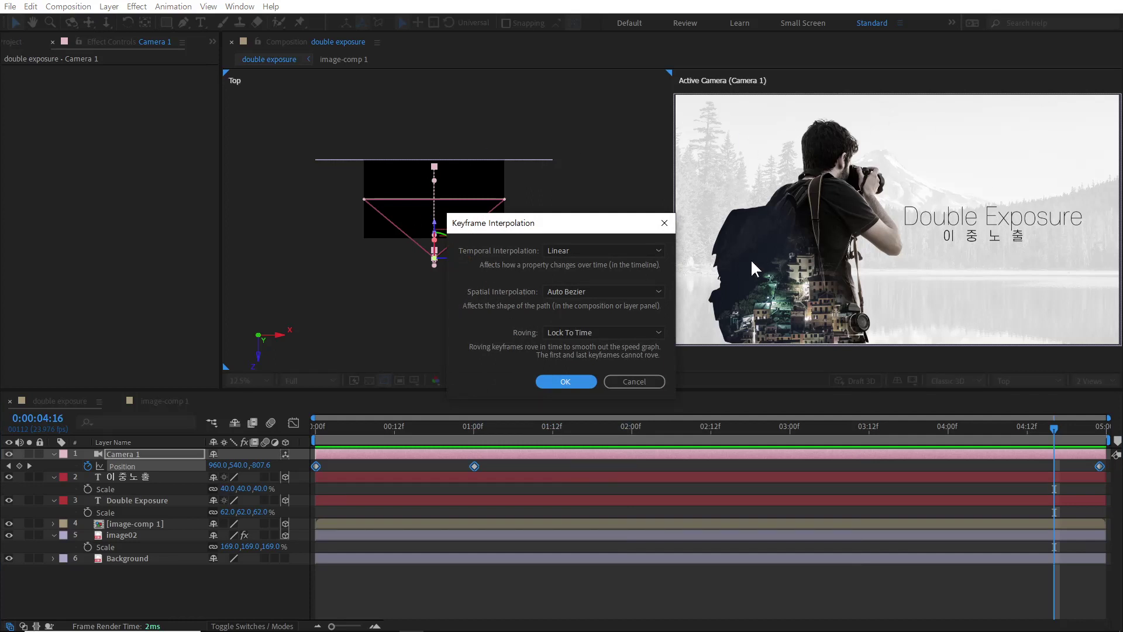
left_click(584, 293)
left_click(577, 325)
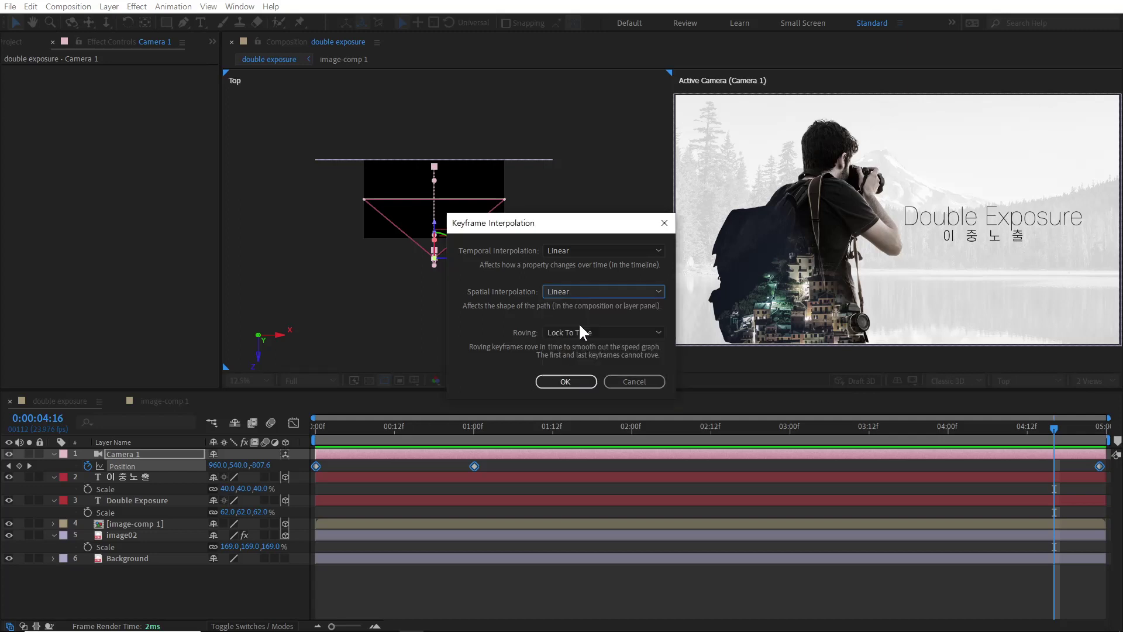
left_click(576, 381)
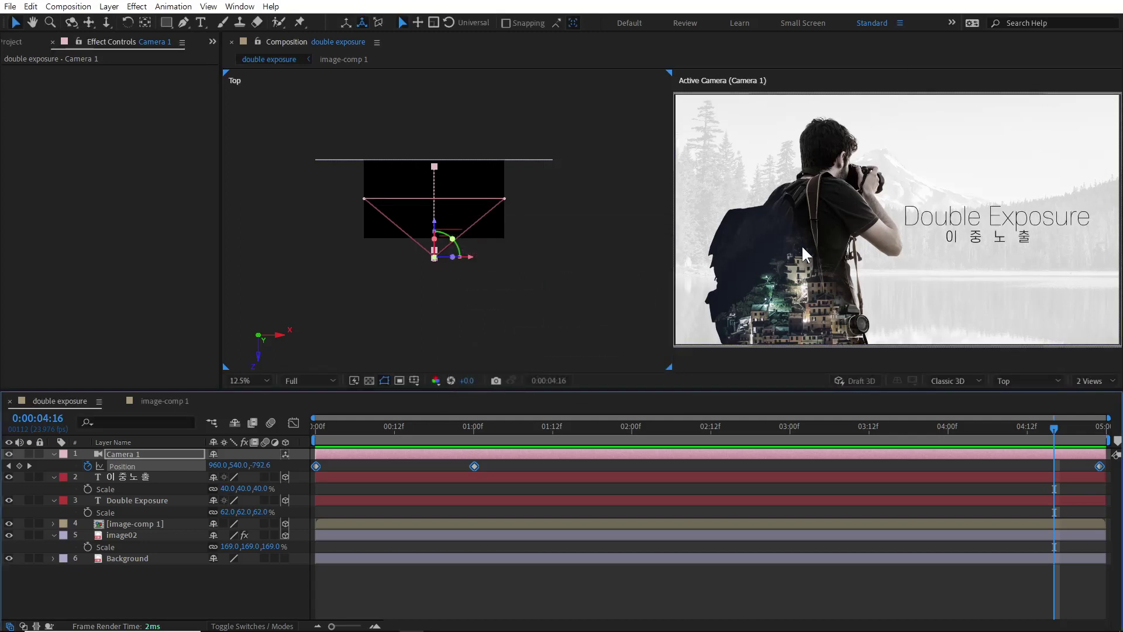
Scrub the camera move, then apply Easy Ease In to the 1:00 Position keyframe
left_click_drag(554, 436, 1001, 439)
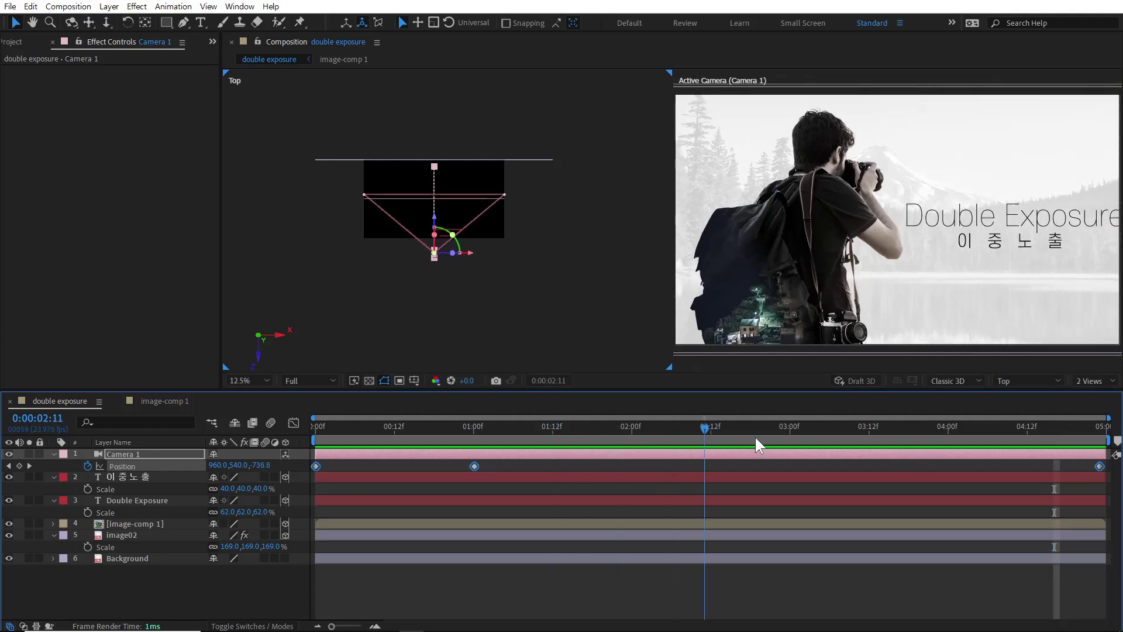
key("k")
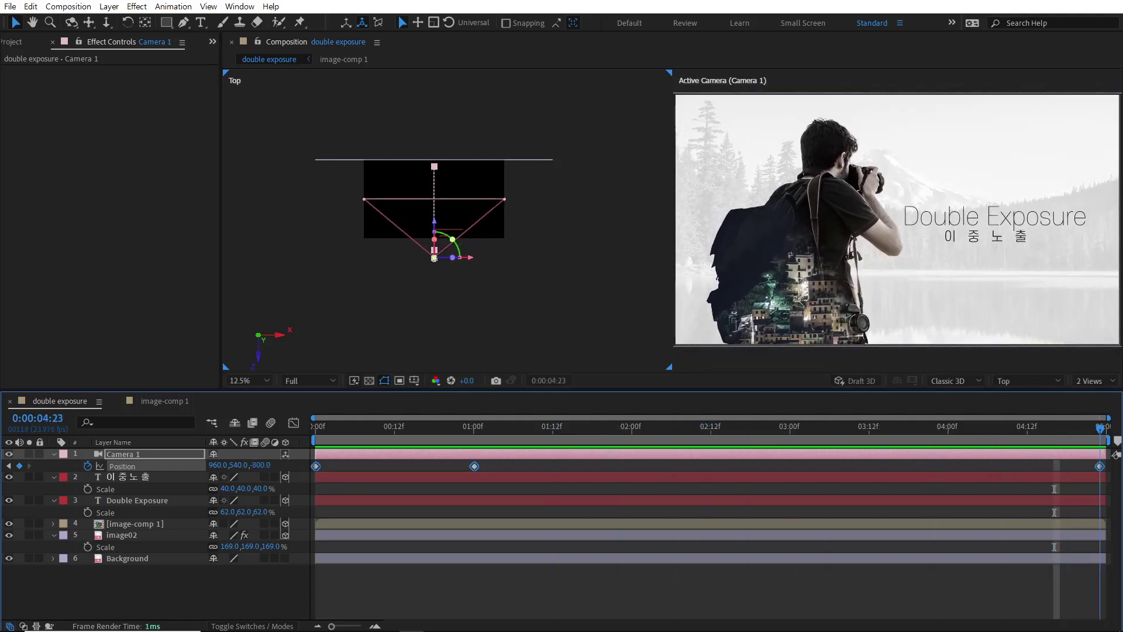
left_click(496, 465)
key("Home")
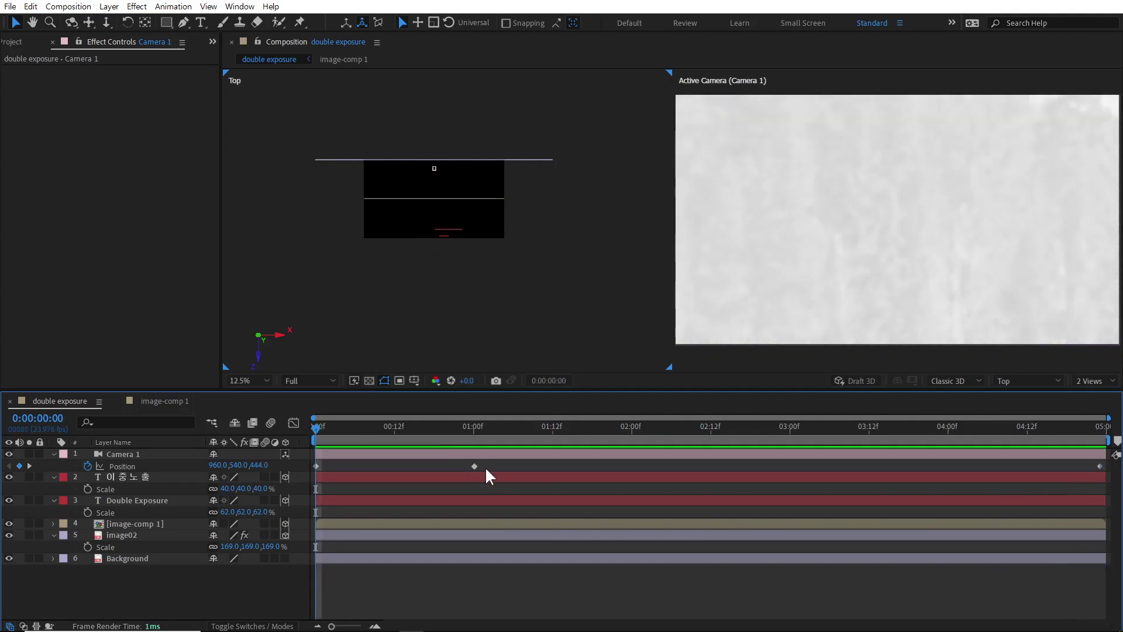
left_click_drag(489, 465, 457, 476)
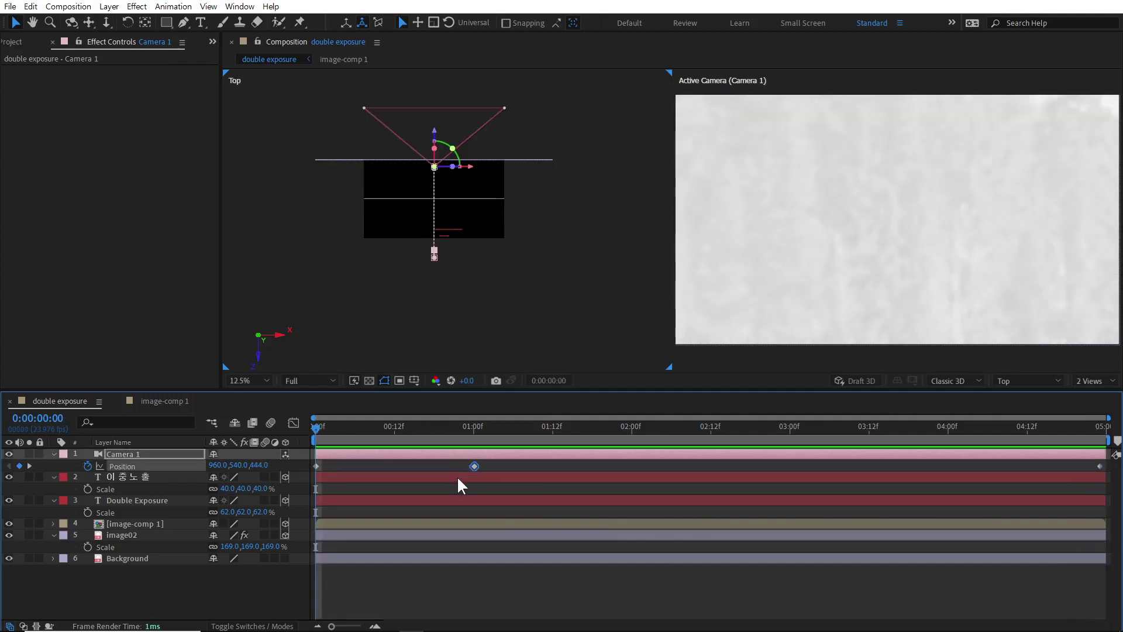
key("shift+F9")
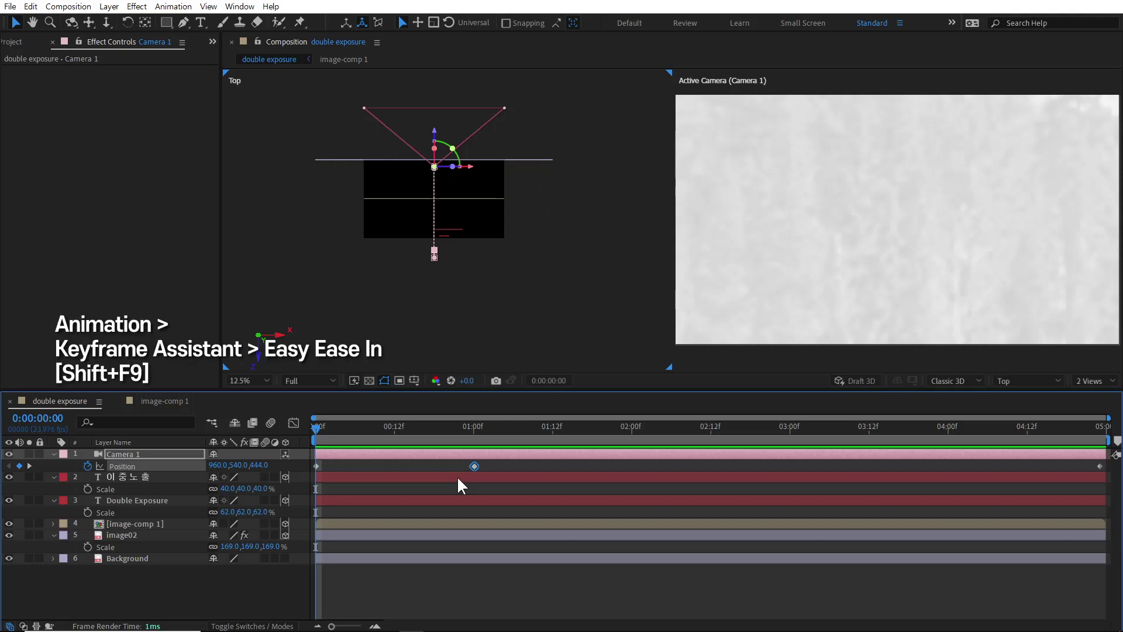
Preview the eased push-in, then select all the camera Position keyframes
key("space")
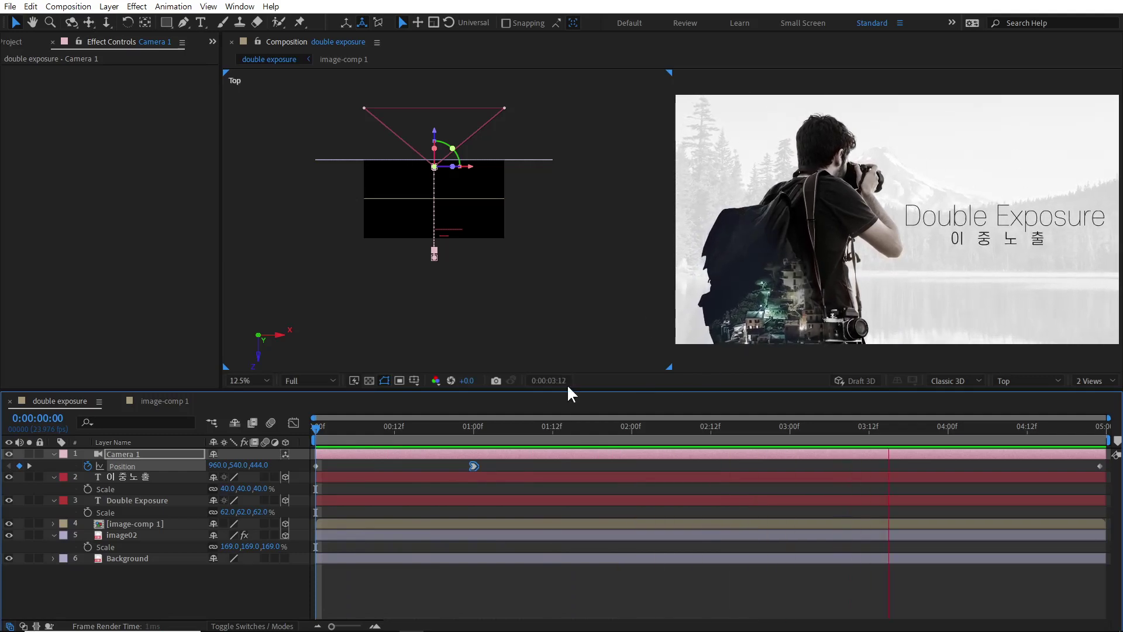
key("space")
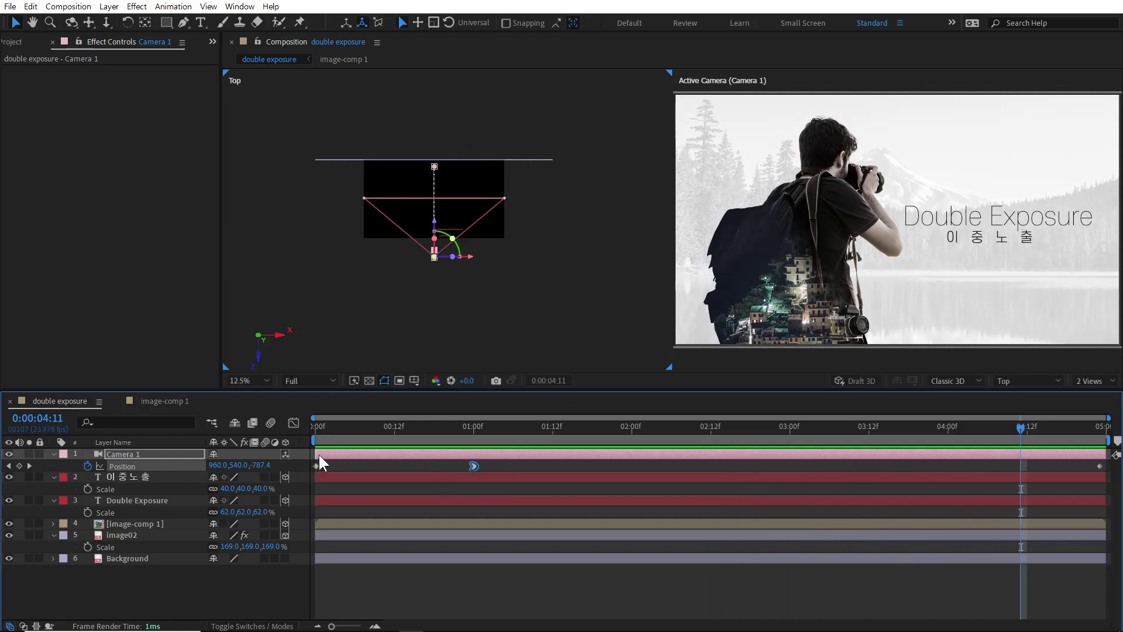
left_click(142, 467)
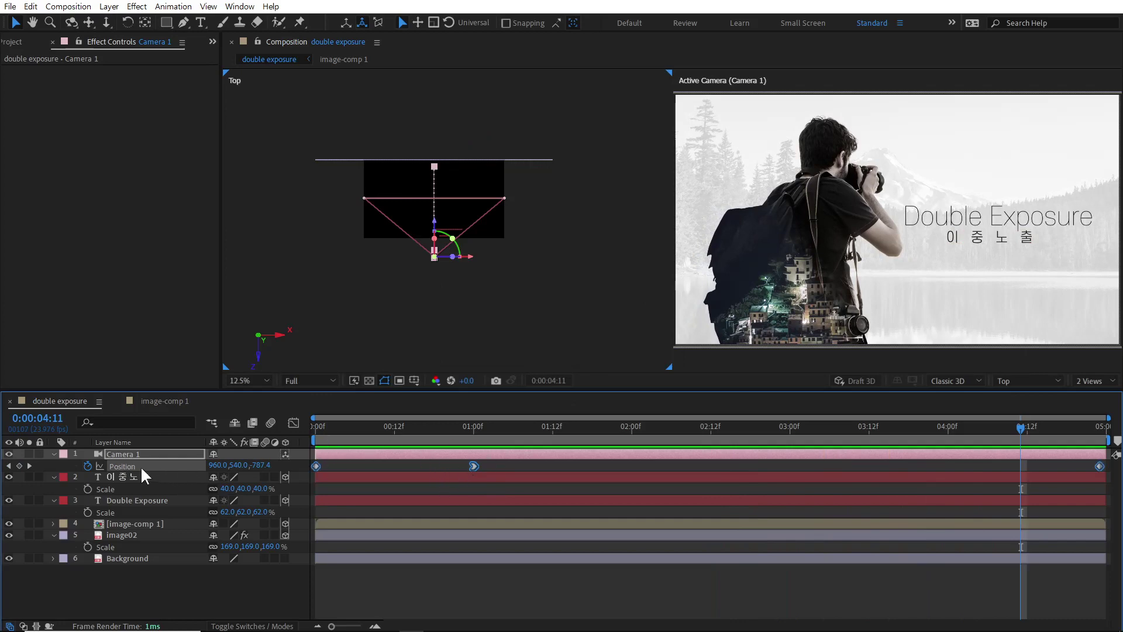
In the speed graph, drag the 1:00 keyframe's incoming influence to about 89.56%
left_click(296, 423)
left_click_drag(520, 559, 451, 597)
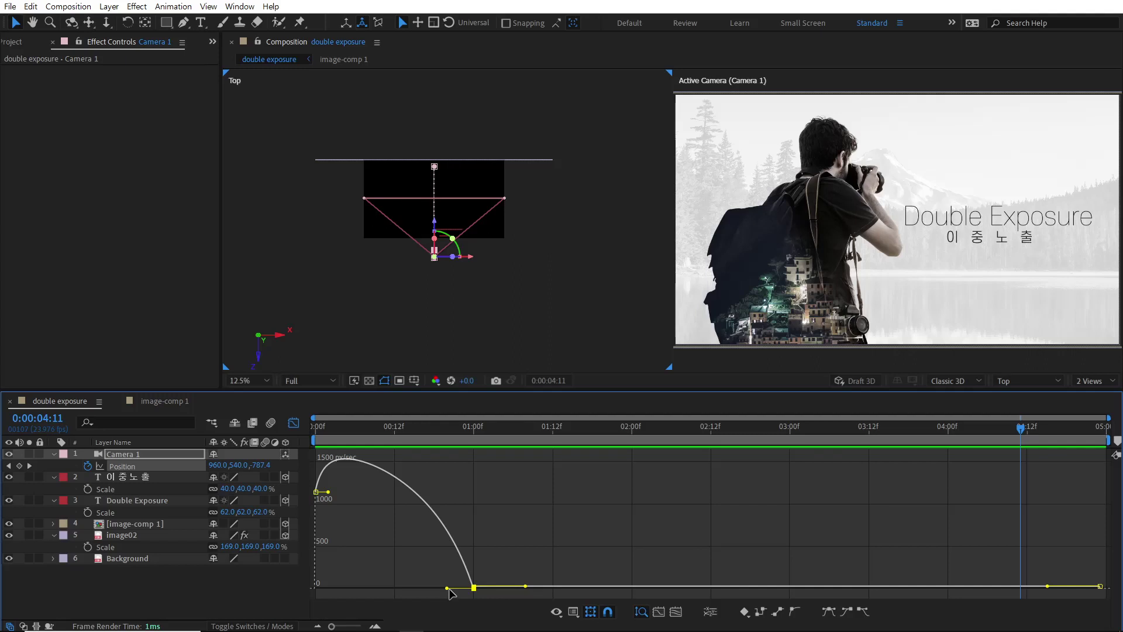
left_click_drag(448, 589, 403, 594)
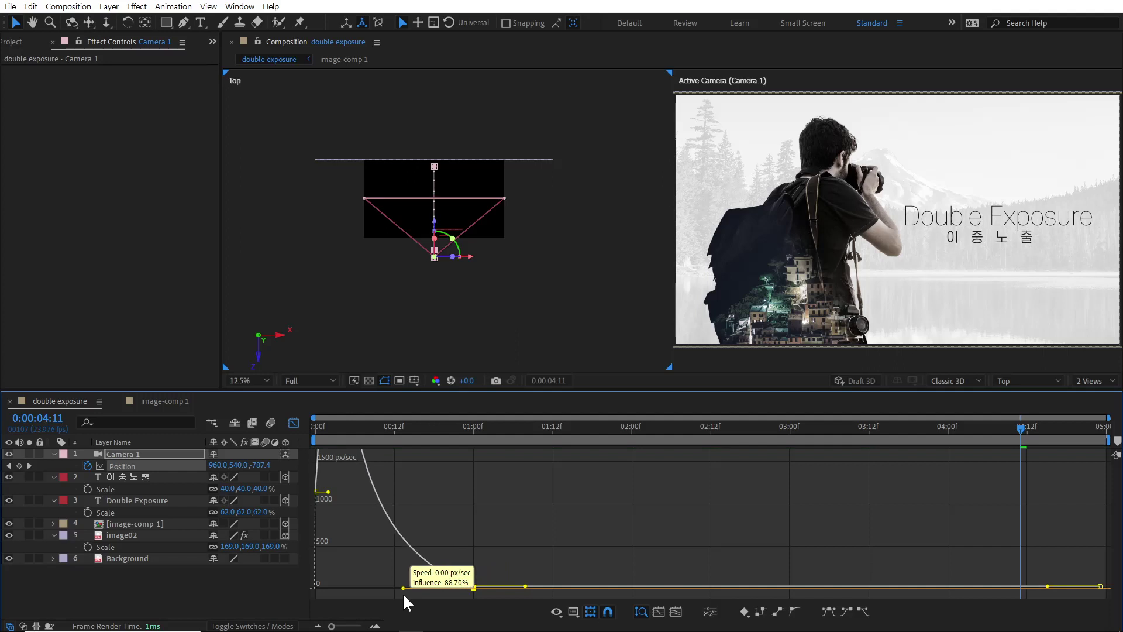
left_click_drag(403, 595, 402, 592)
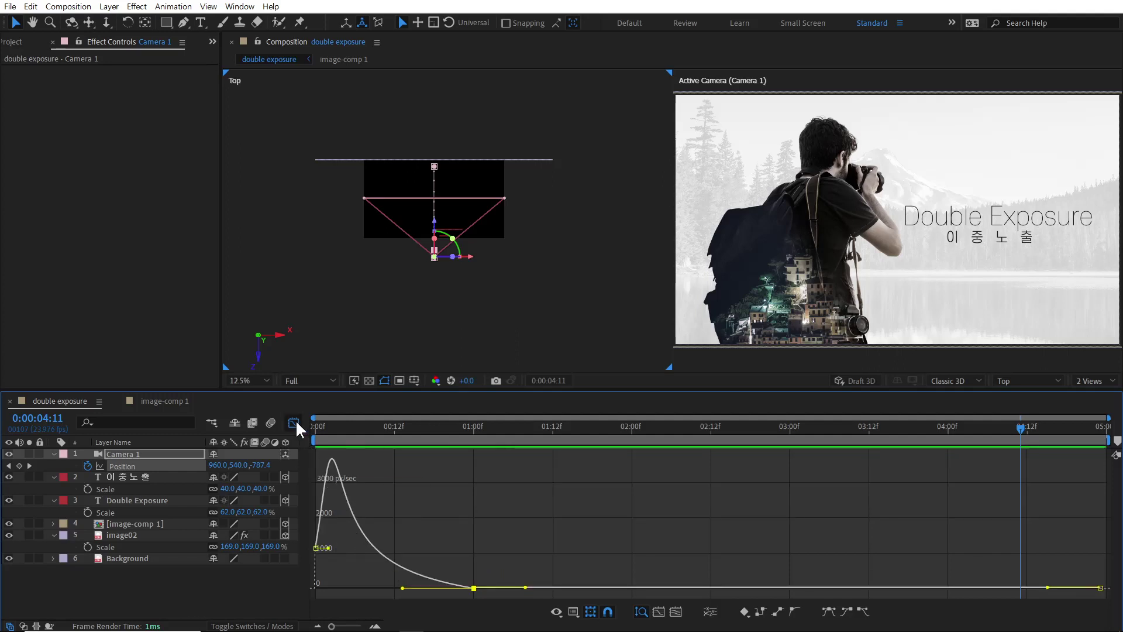
Return to the layer-bar timeline and replay the camera move from the start
left_click(293, 422)
left_click(355, 430)
key("Home")
key("space")
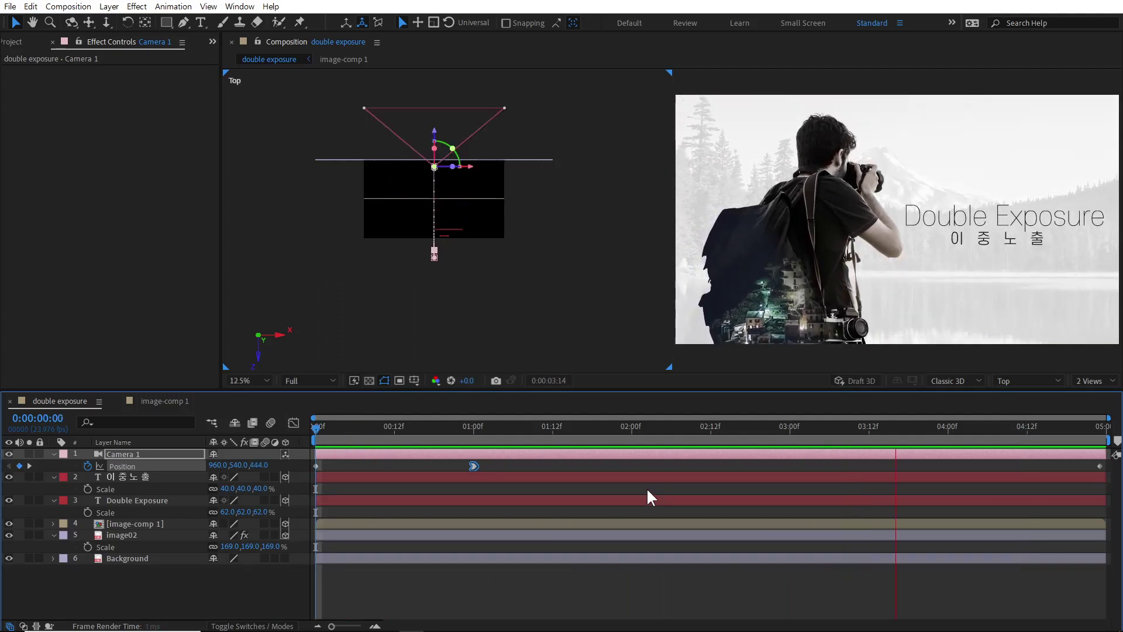
key("space")
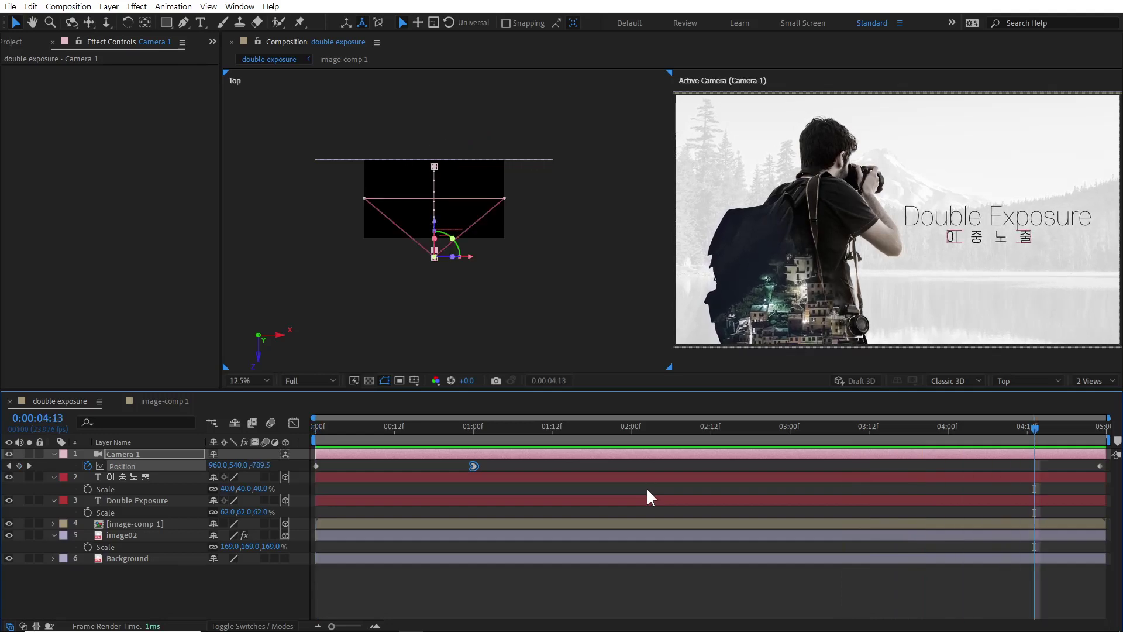
left_click_drag(345, 428, 401, 423)
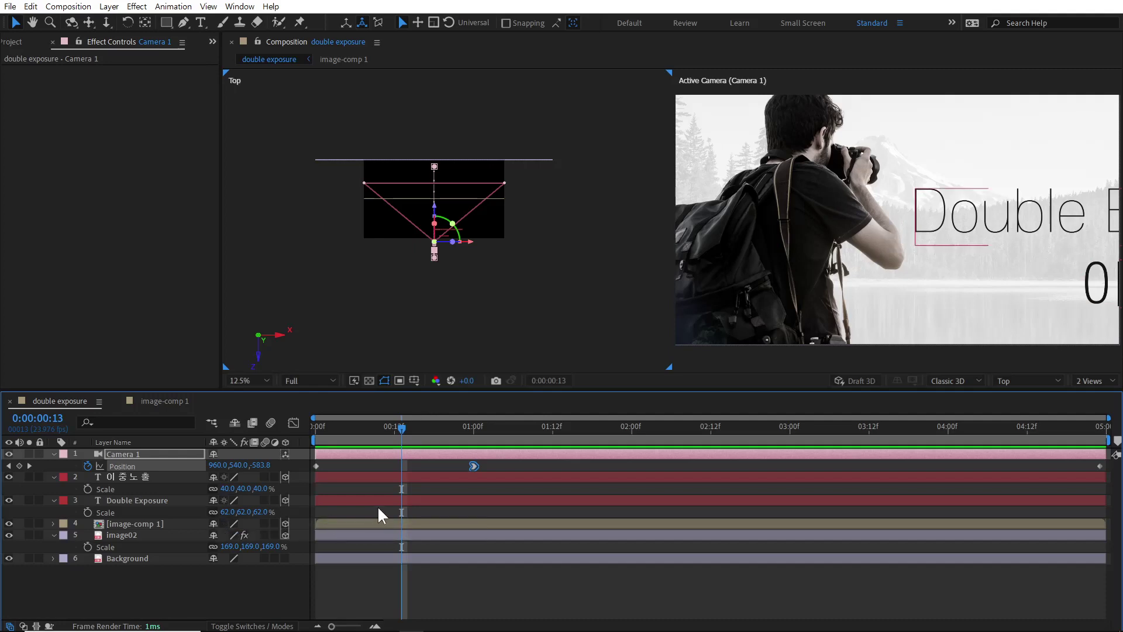
Turn on motion blur for the Korean subtitle, Double Exposure text and [image-comp 1] layers
left_click(264, 476)
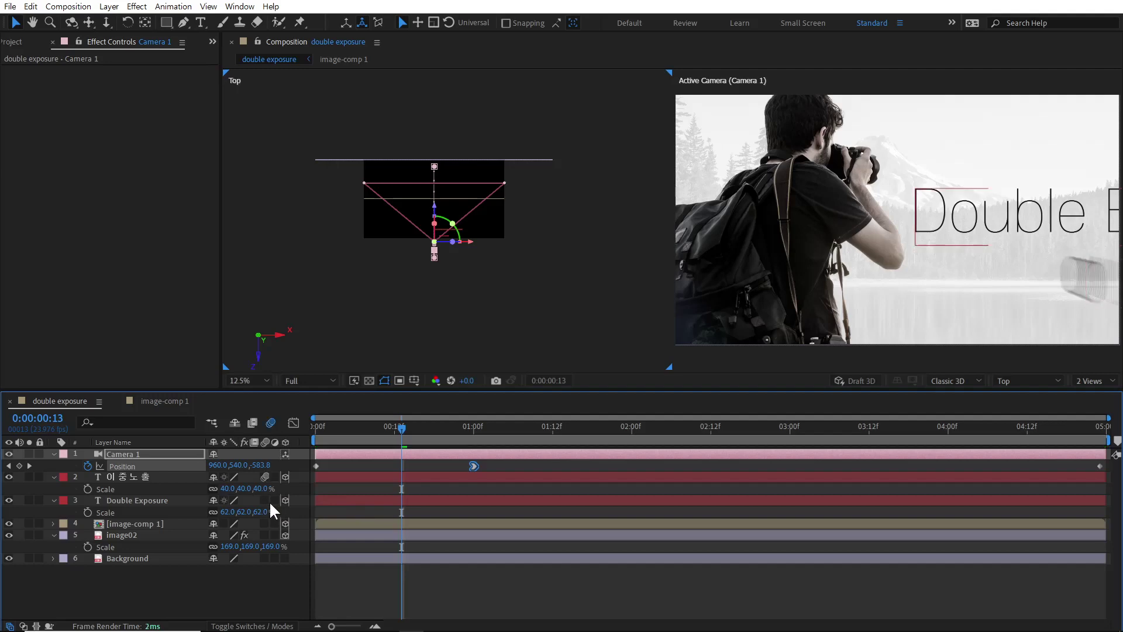
left_click(264, 500)
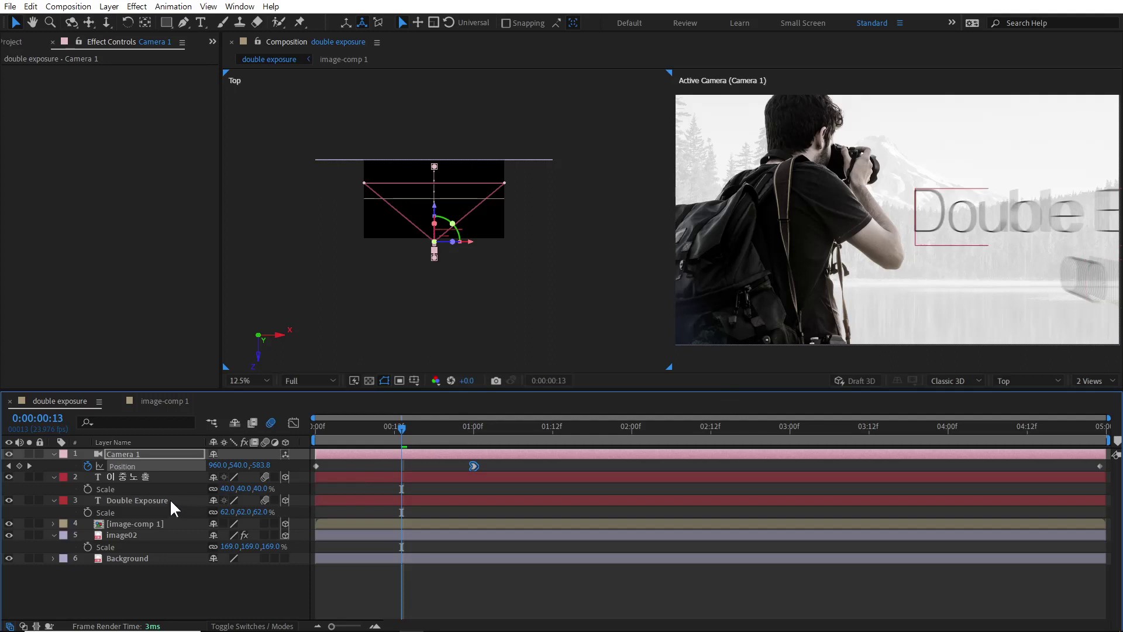
left_click(263, 522)
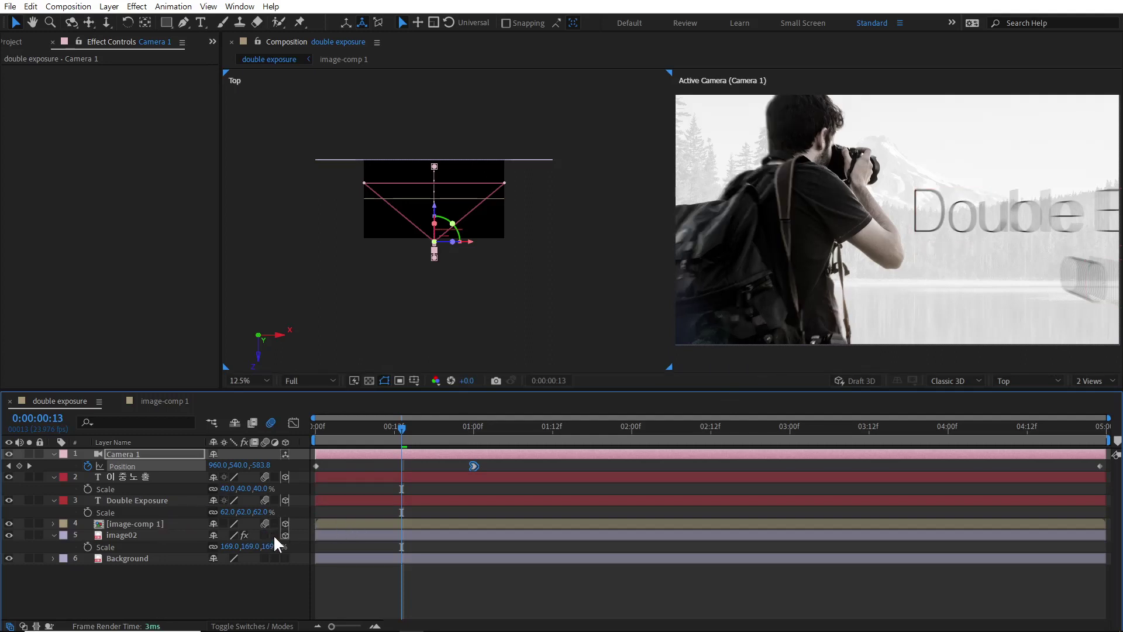
Jump to frame 5 and switch the viewer to a single Active Camera view
left_click(351, 429)
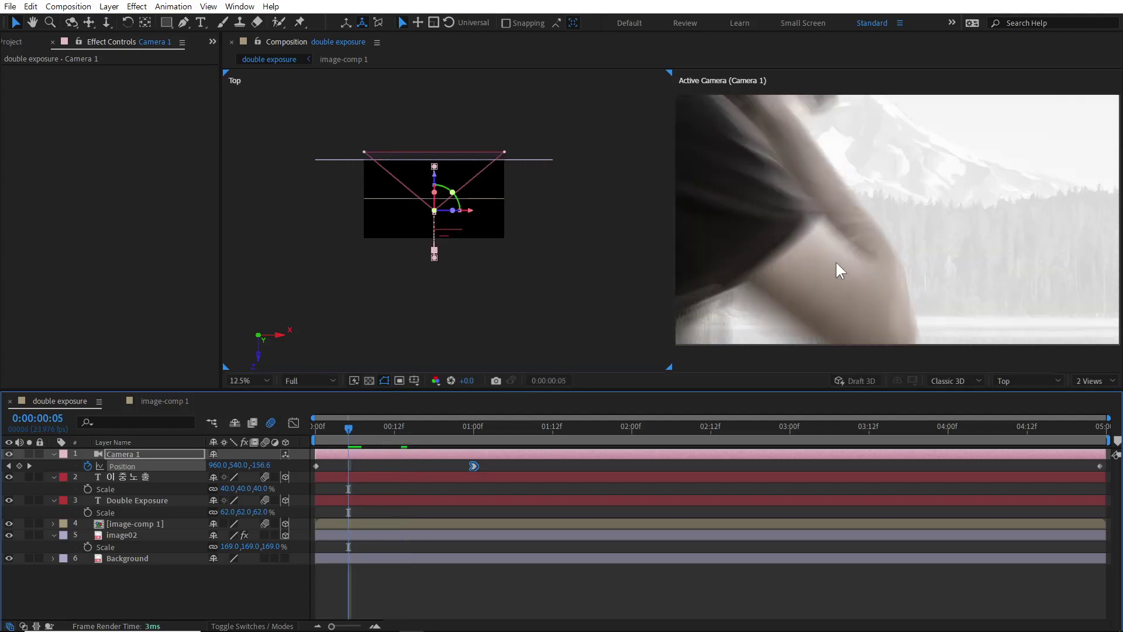
left_click(1094, 381)
left_click(1066, 395)
Fit the whole frame in the viewer and zoom it out
key("comma")
key("comma")
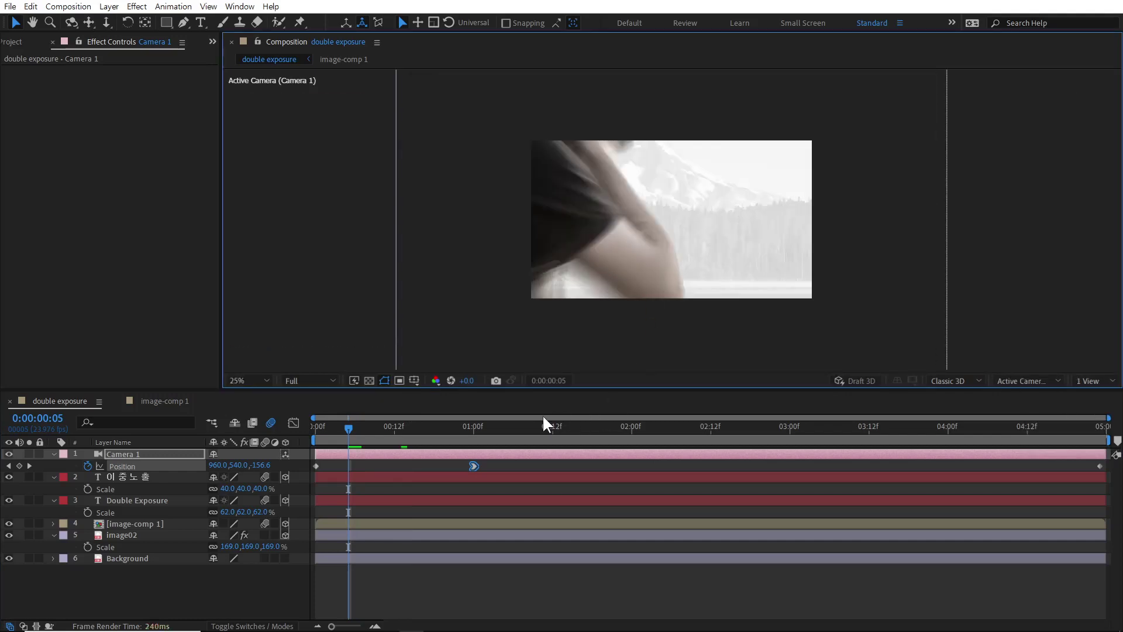
scroll(570, 280, "up", 2)
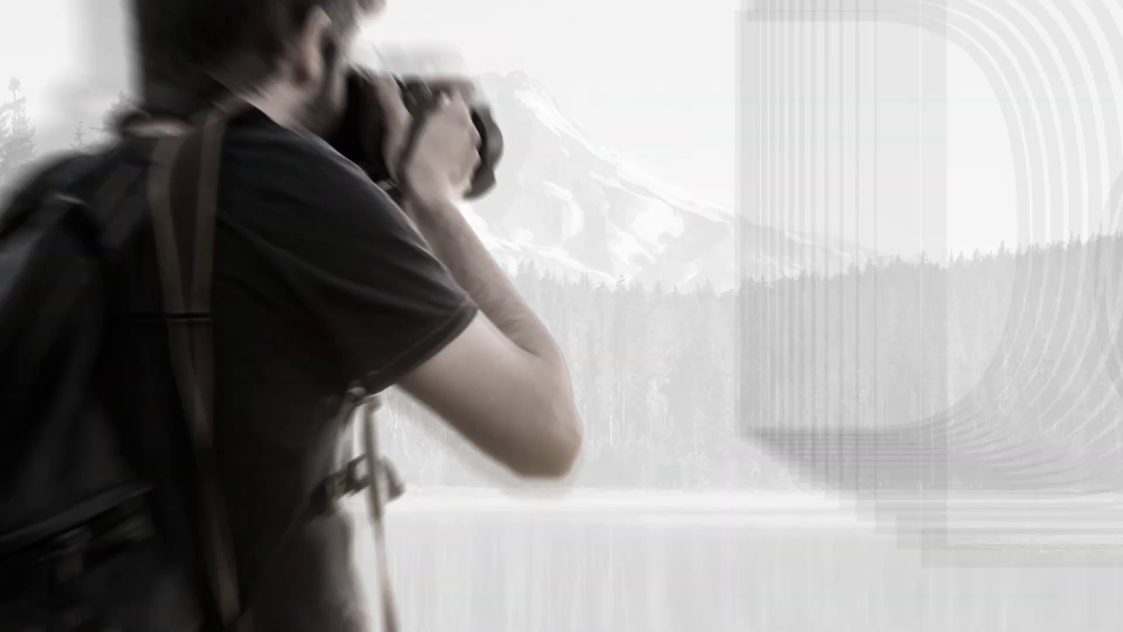